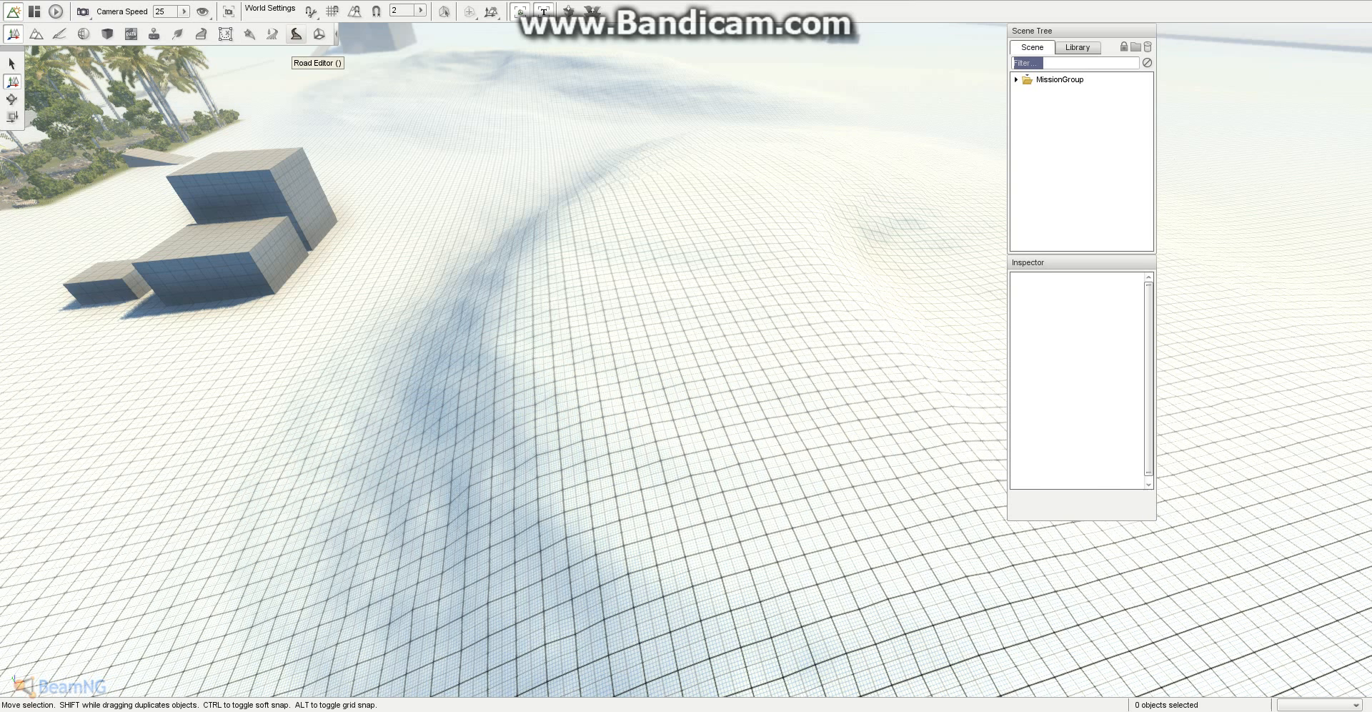
click(296, 34)
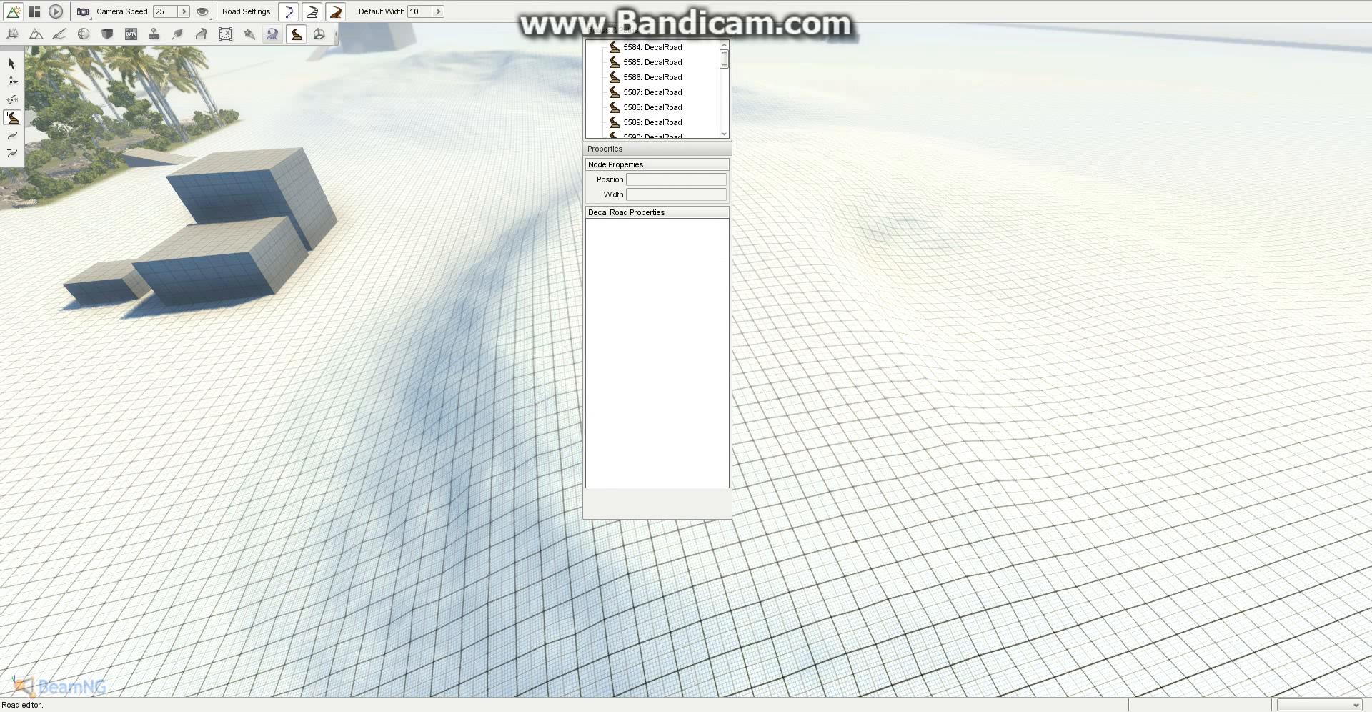
click(272, 33)
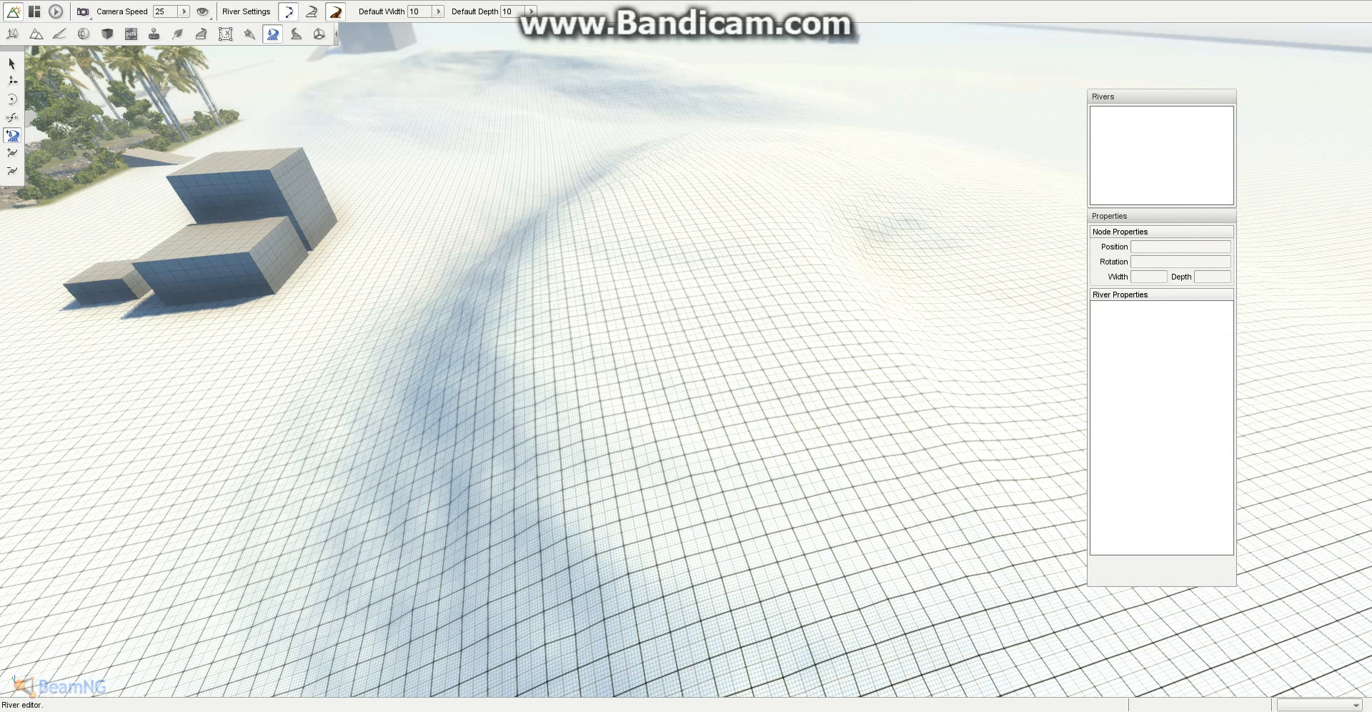
click(296, 34)
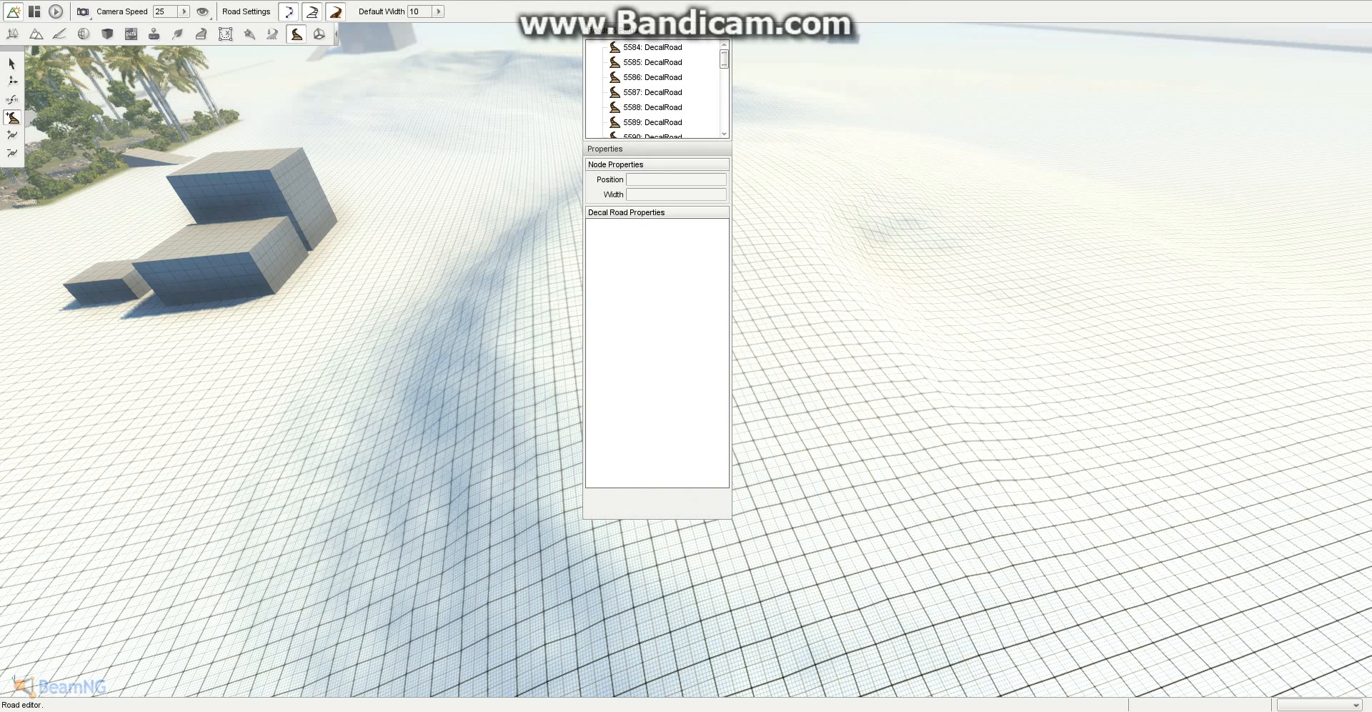
click(817, 329)
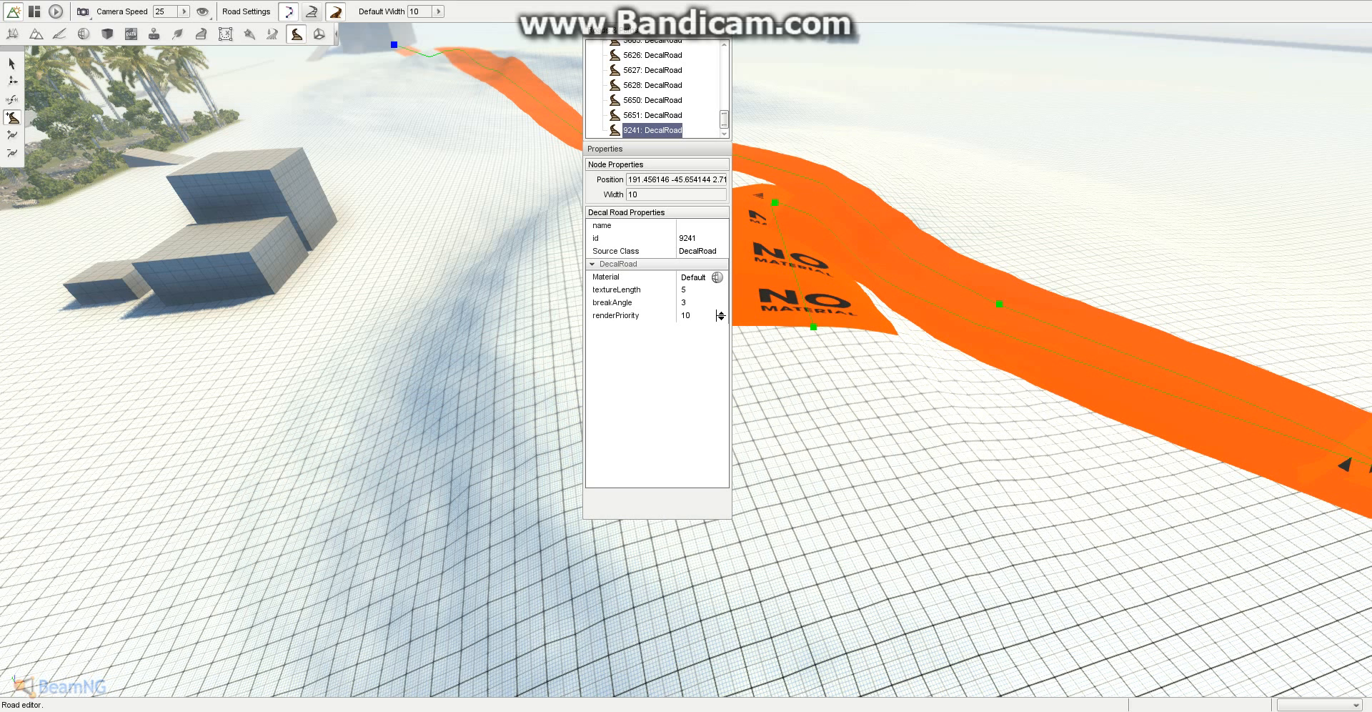
key(ctrl+z)
key(ctrl+z)
key(ctrl+z)
key(ctrl+z)
key(ctrl+z)
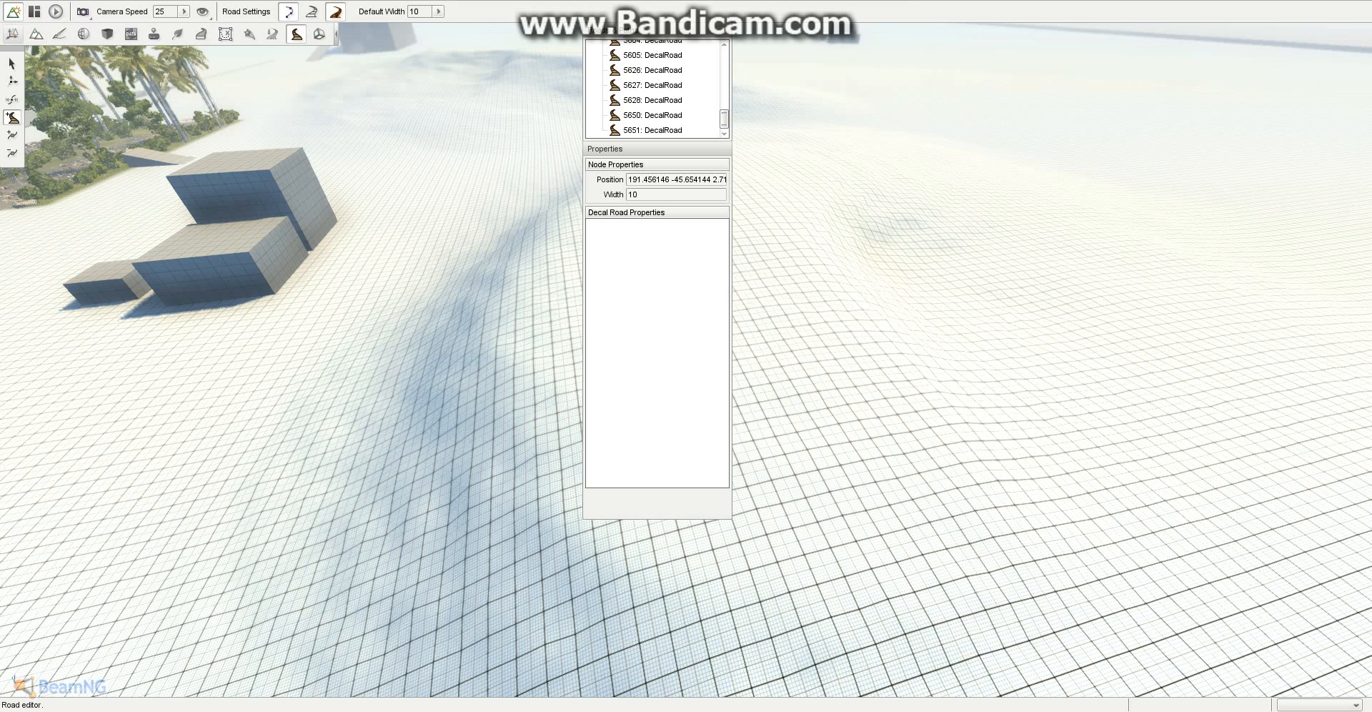
key(F1)
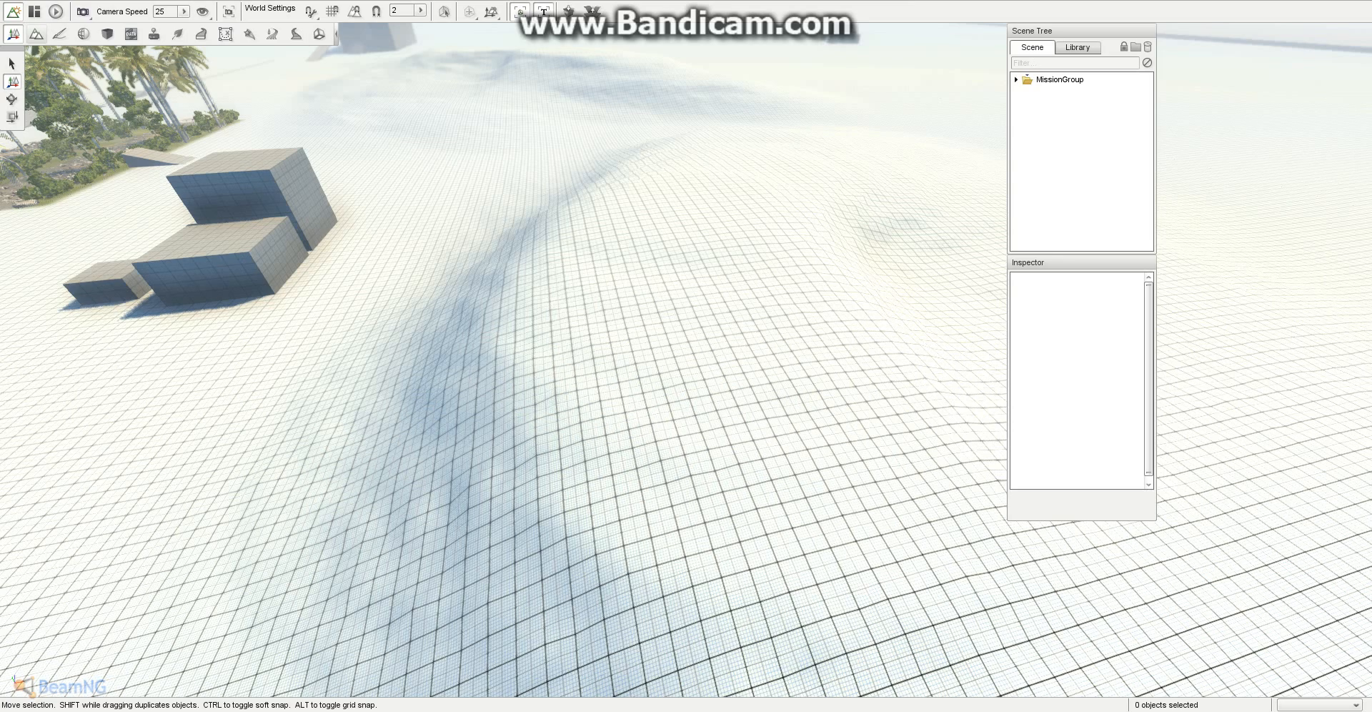
Step: Set up the terrain-lowering brush with size 10 and pressure 50.5
click(37, 34)
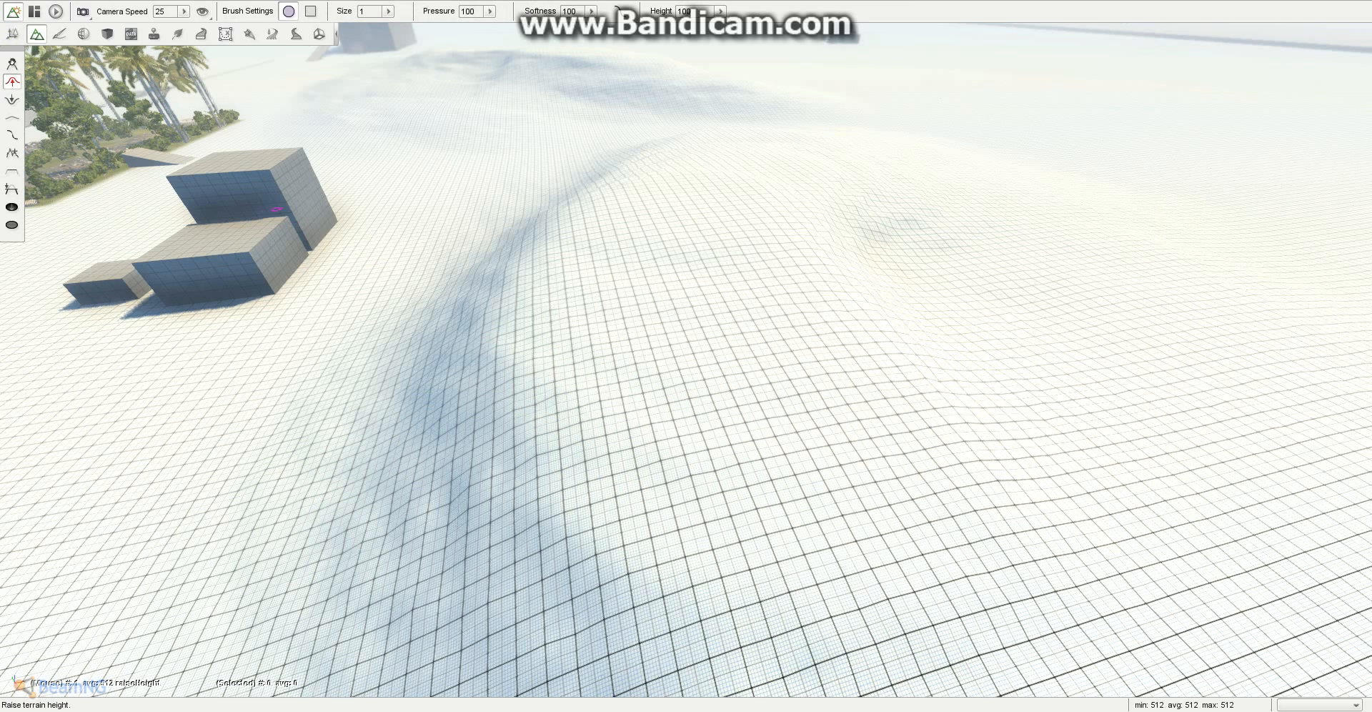
key(s)
mouse_move(570, 225)
right_down()
mouse_move(398, 261)
mouse_move(260, 307)
mouse_move(286, 319)
mouse_move(204, 343)
mouse_move(86, 358)
mouse_move(392, 238)
right_up()
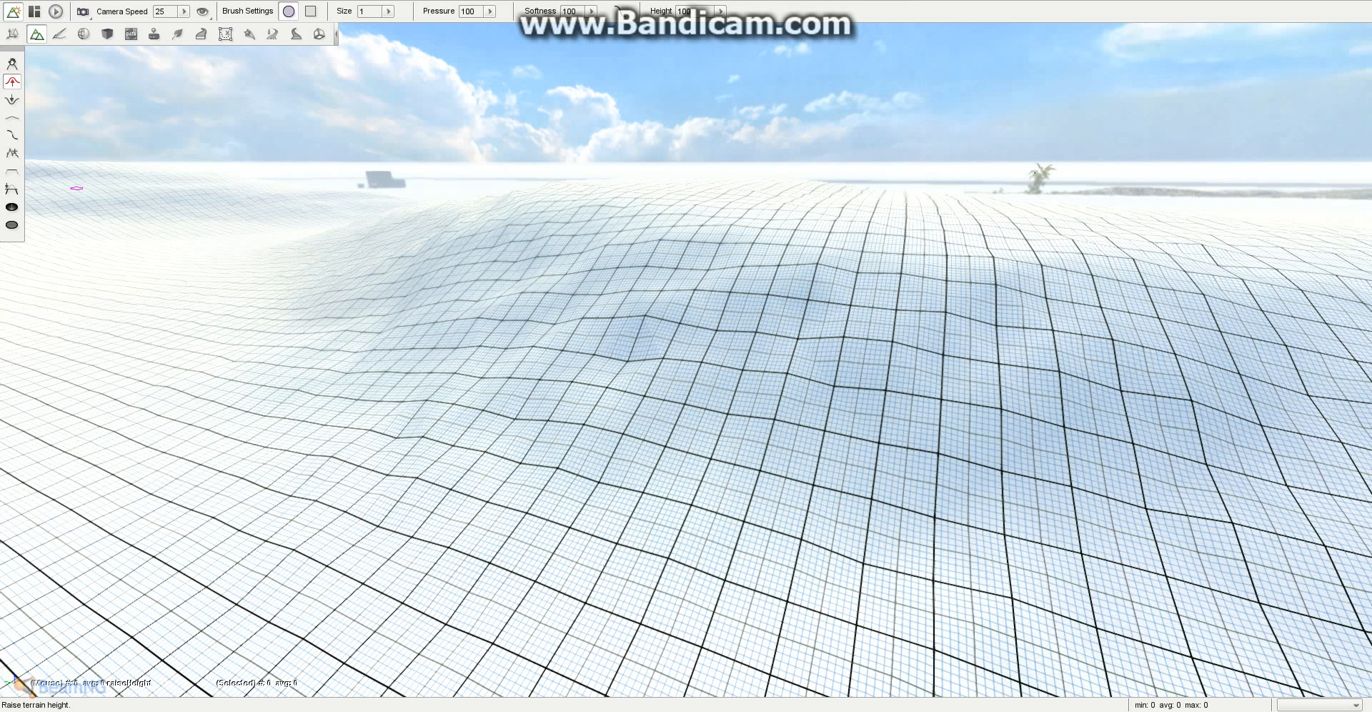
click(11, 99)
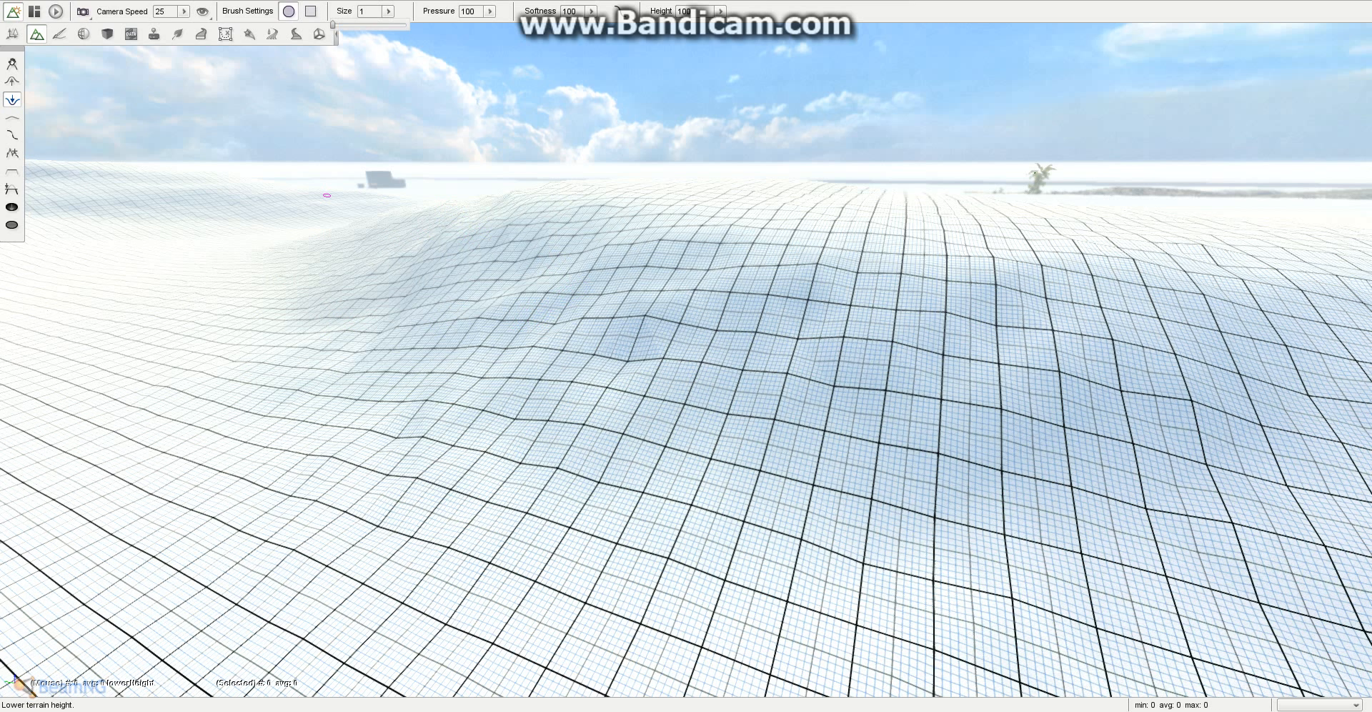
scroll(326, 195, up, 5)
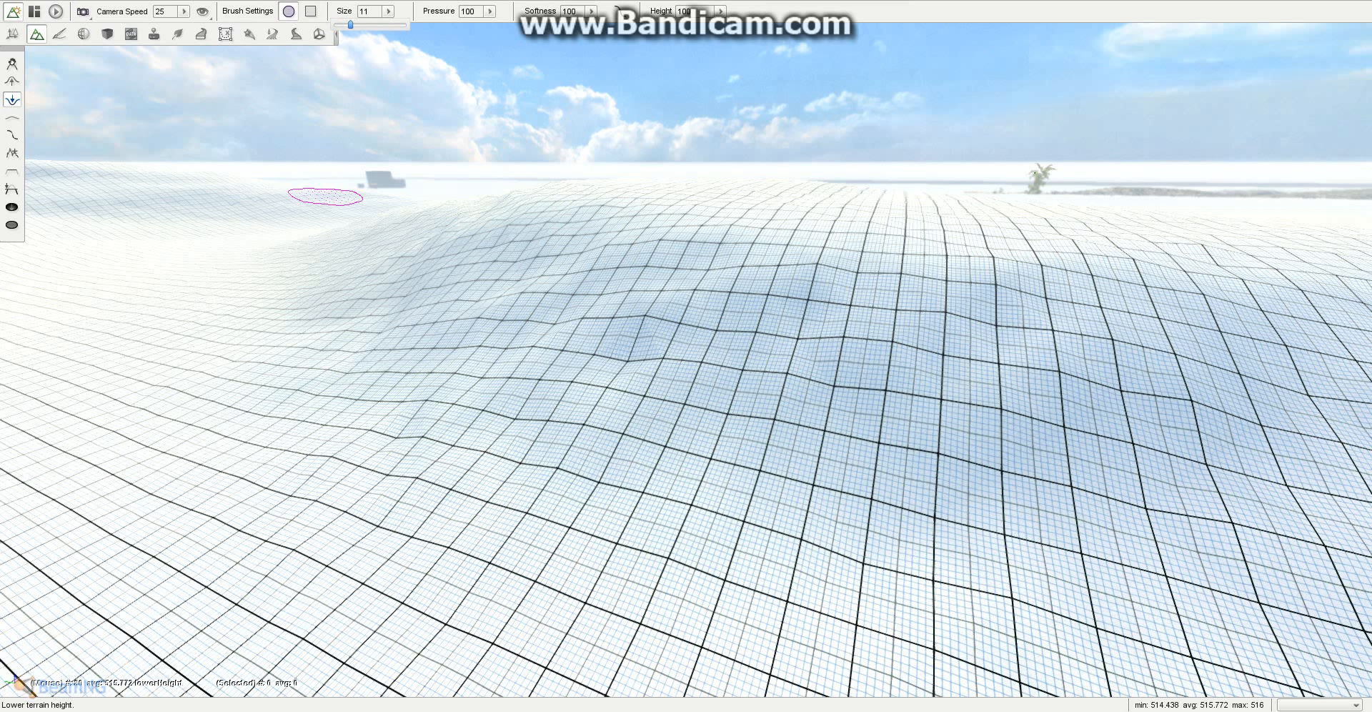
scroll(325, 196, down, 1)
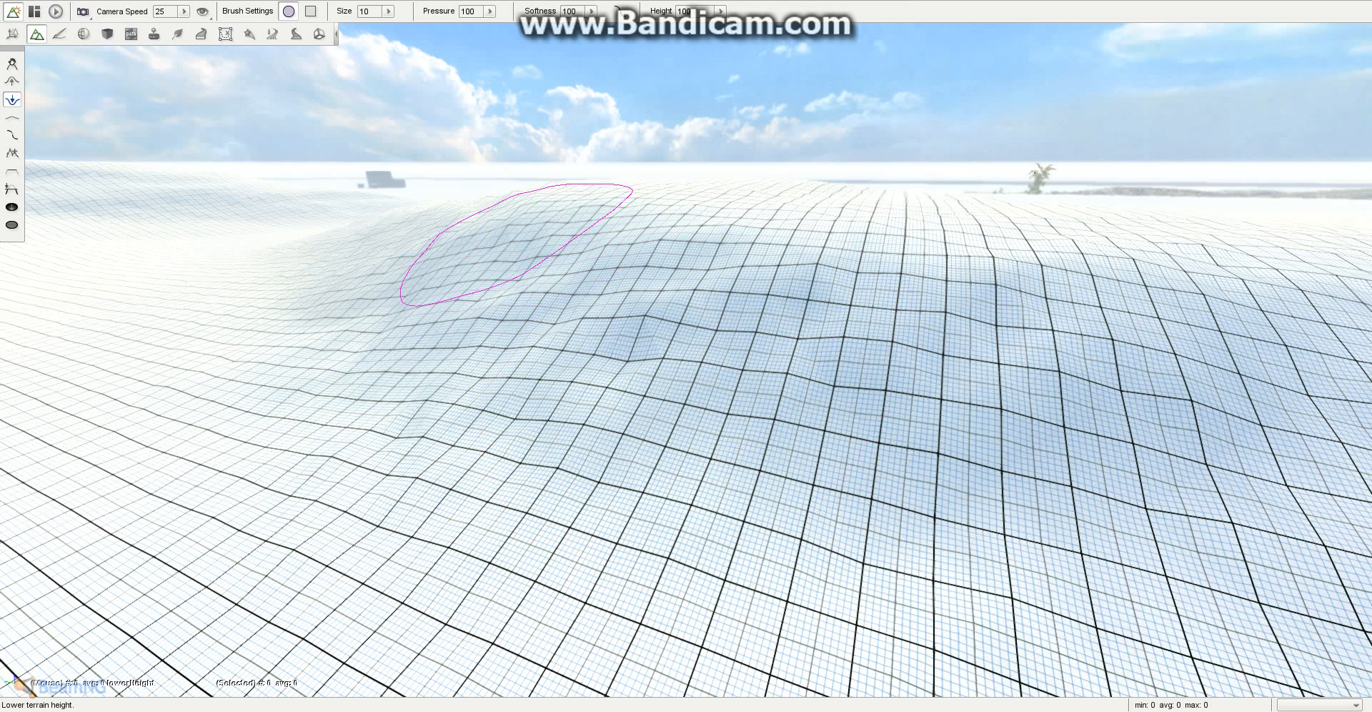
ctrl+scroll(516, 244, down, 2)
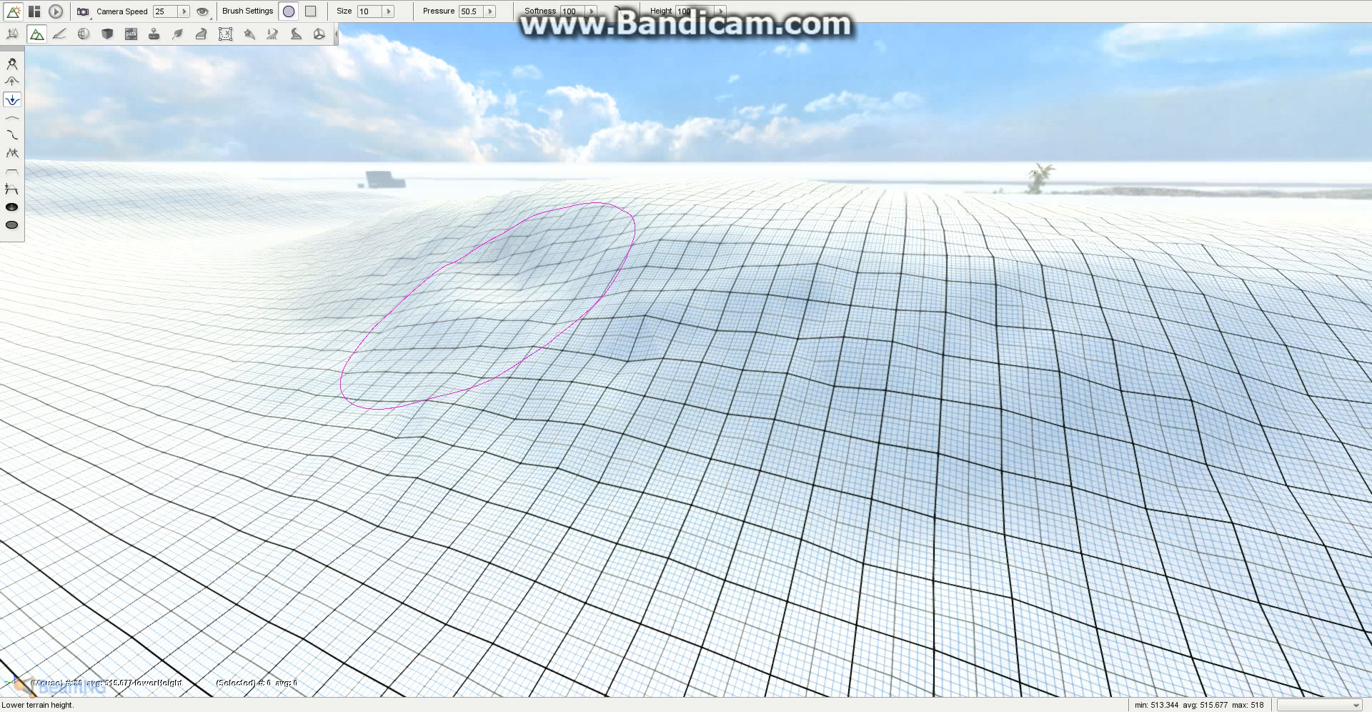
mouse_move(538, 245)
mouse_down()
mouse_move(506, 233)
mouse_move(581, 229)
mouse_move(532, 266)
mouse_up()
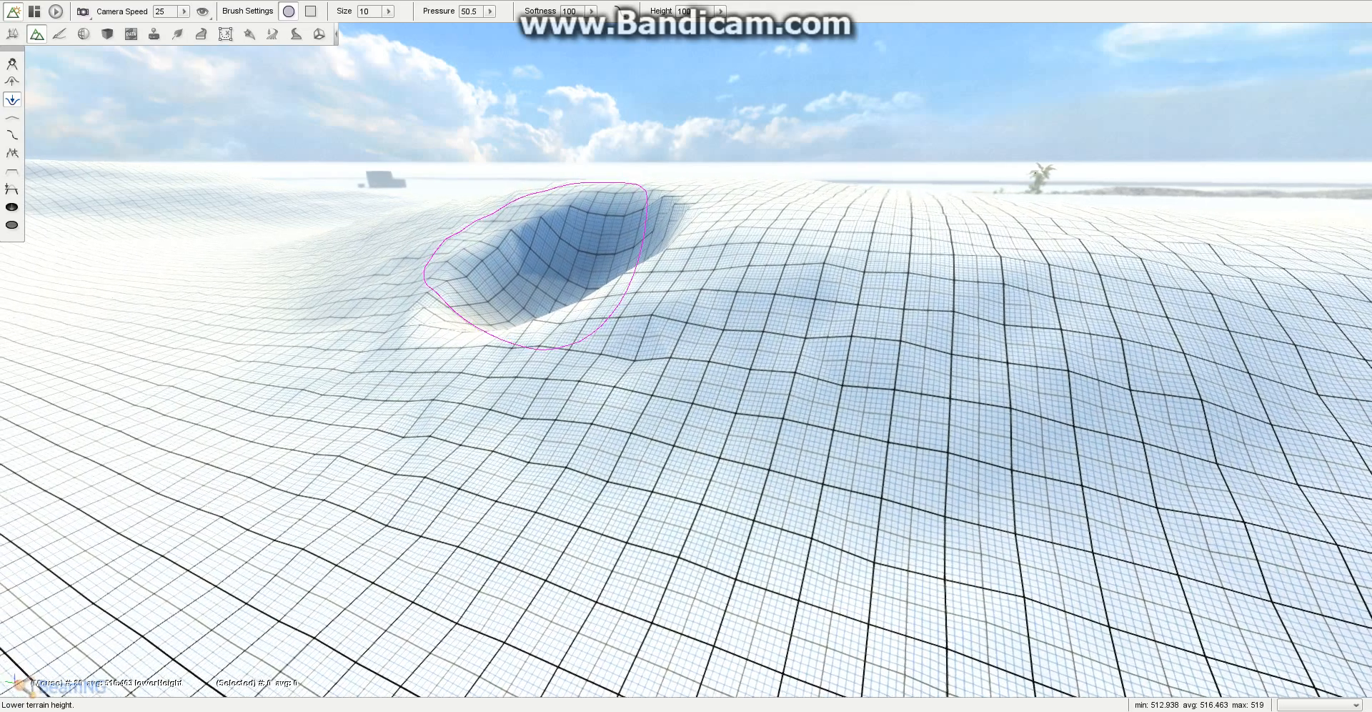
mouse_move(506, 245)
right_down()
mouse_move(582, 282)
mouse_move(629, 337)
mouse_move(400, 246)
mouse_move(361, 281)
mouse_move(582, 322)
right_up()
mouse_move(872, 306)
mouse_down()
mouse_move(876, 288)
mouse_move(839, 395)
mouse_up()
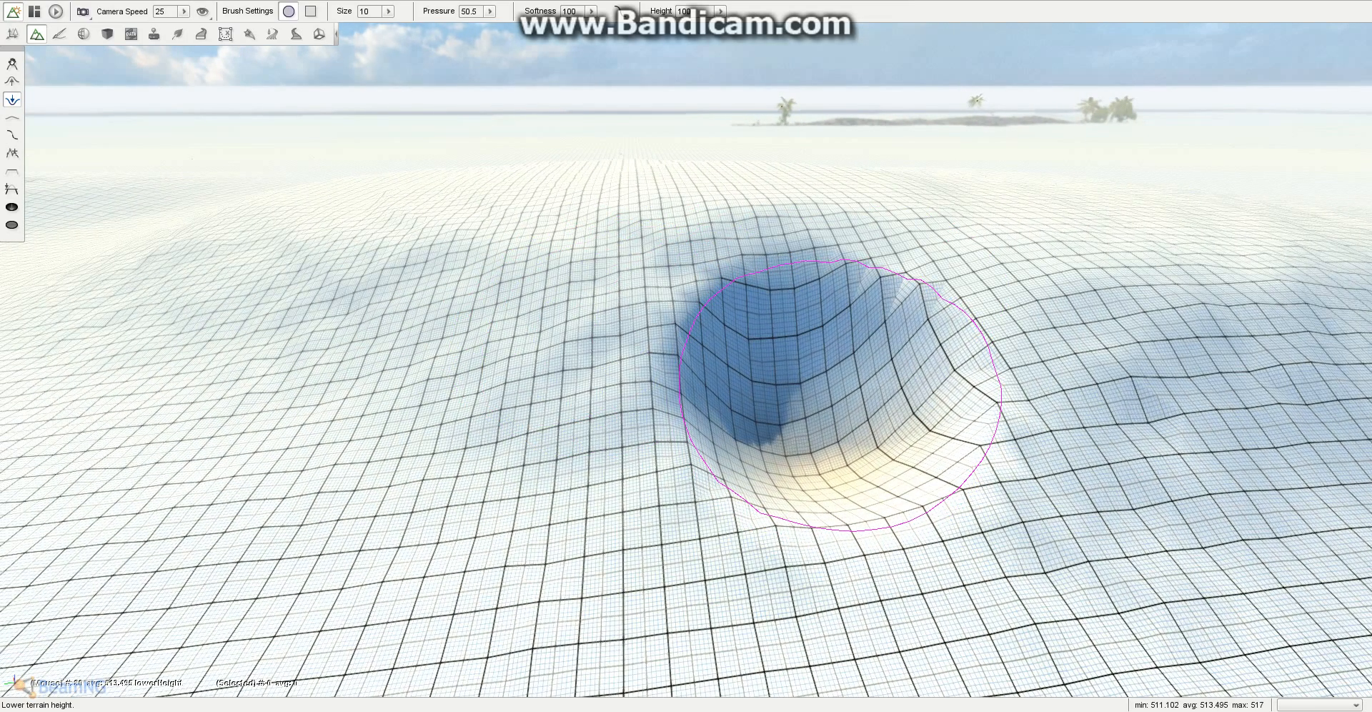
key(ctrl+z)
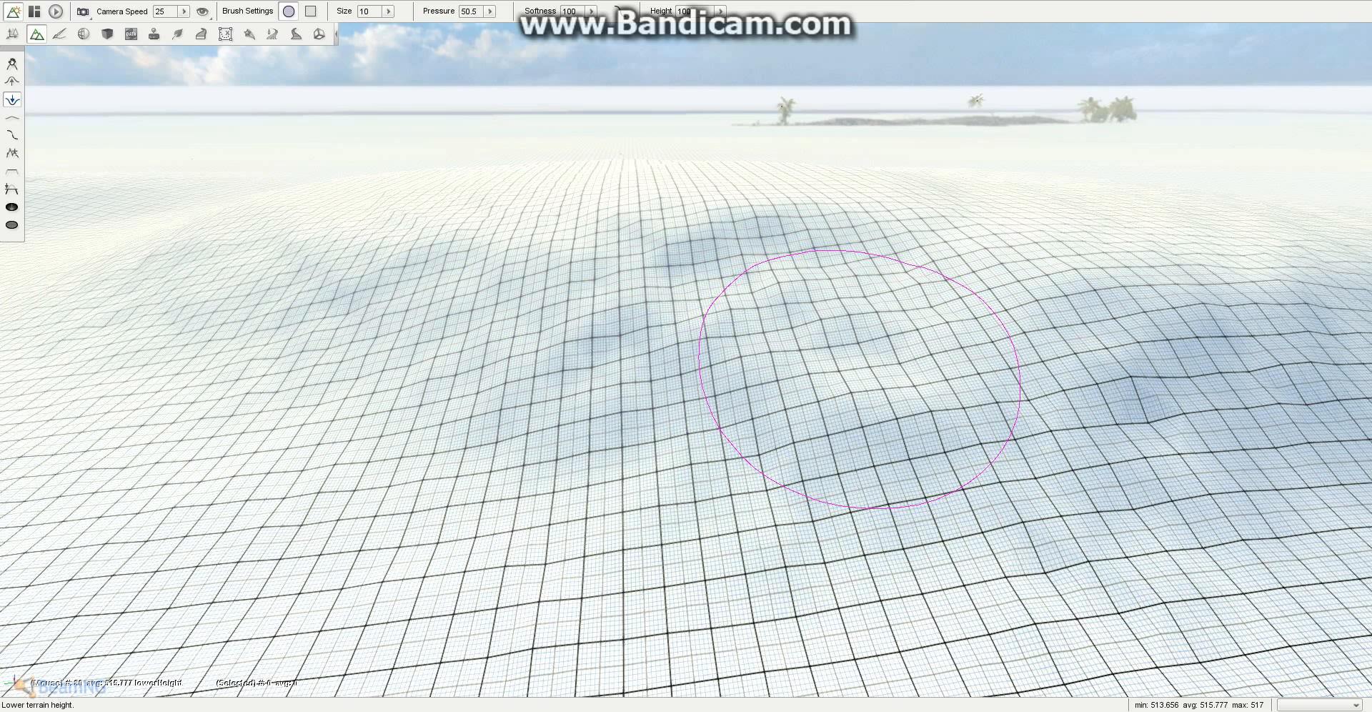
Step: Lower the terrain along a line across the mound to carve a trench through its crest
key(a)
mouse_move(860, 366)
right_down()
mouse_move(1000, 379)
mouse_move(1057, 353)
right_up()
key(w)
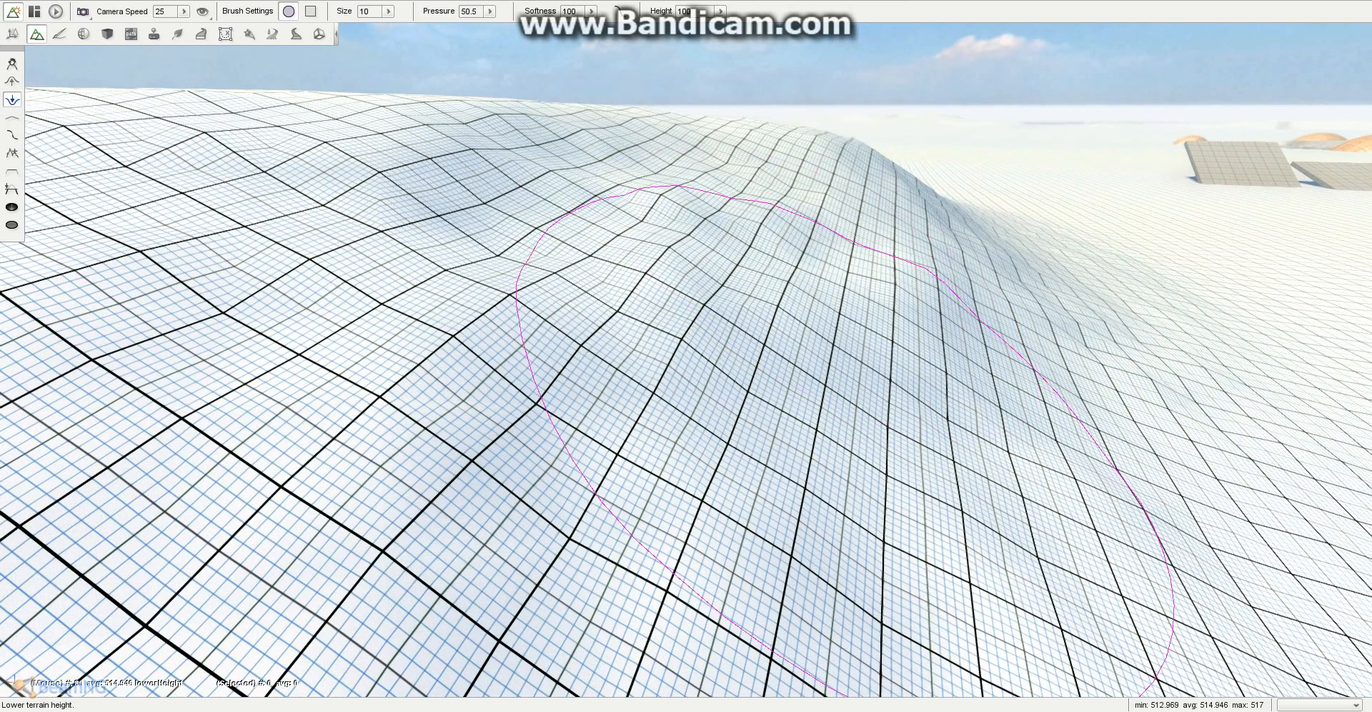
mouse_move(868, 250)
mouse_down()
mouse_move(821, 265)
mouse_move(628, 157)
mouse_move(577, 161)
mouse_move(429, 117)
mouse_move(736, 245)
mouse_move(1027, 429)
mouse_move(725, 217)
mouse_move(1117, 397)
mouse_move(490, 169)
mouse_move(440, 168)
mouse_move(600, 196)
mouse_move(879, 304)
mouse_up()
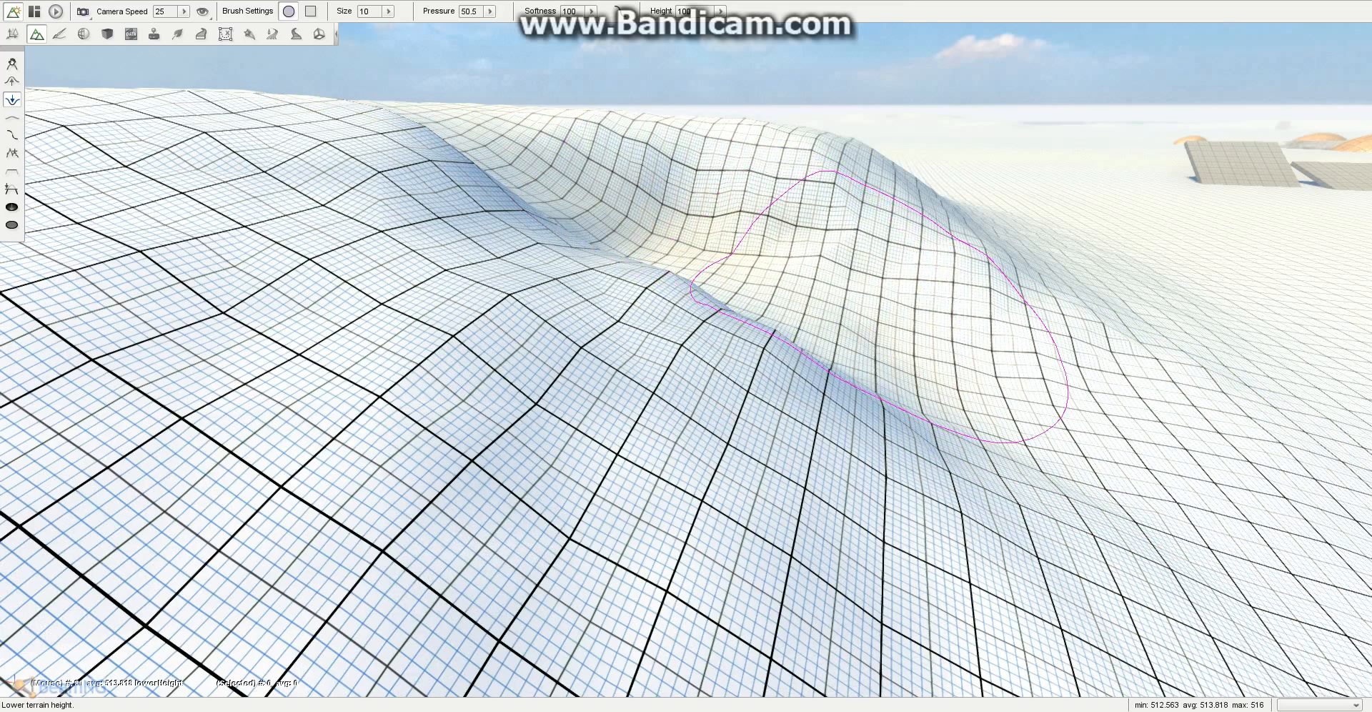
right_drag(879, 303, 903, 428)
key(d)
key(s)
mouse_move(696, 211)
mouse_down()
mouse_move(652, 188)
mouse_move(672, 265)
mouse_move(649, 276)
mouse_move(634, 398)
mouse_move(651, 557)
mouse_up()
Step: Smooth the floor and side walls of the trench along its whole length
mouse_move(793, 501)
right_down()
mouse_move(686, 493)
mouse_move(915, 408)
right_up()
key(w)
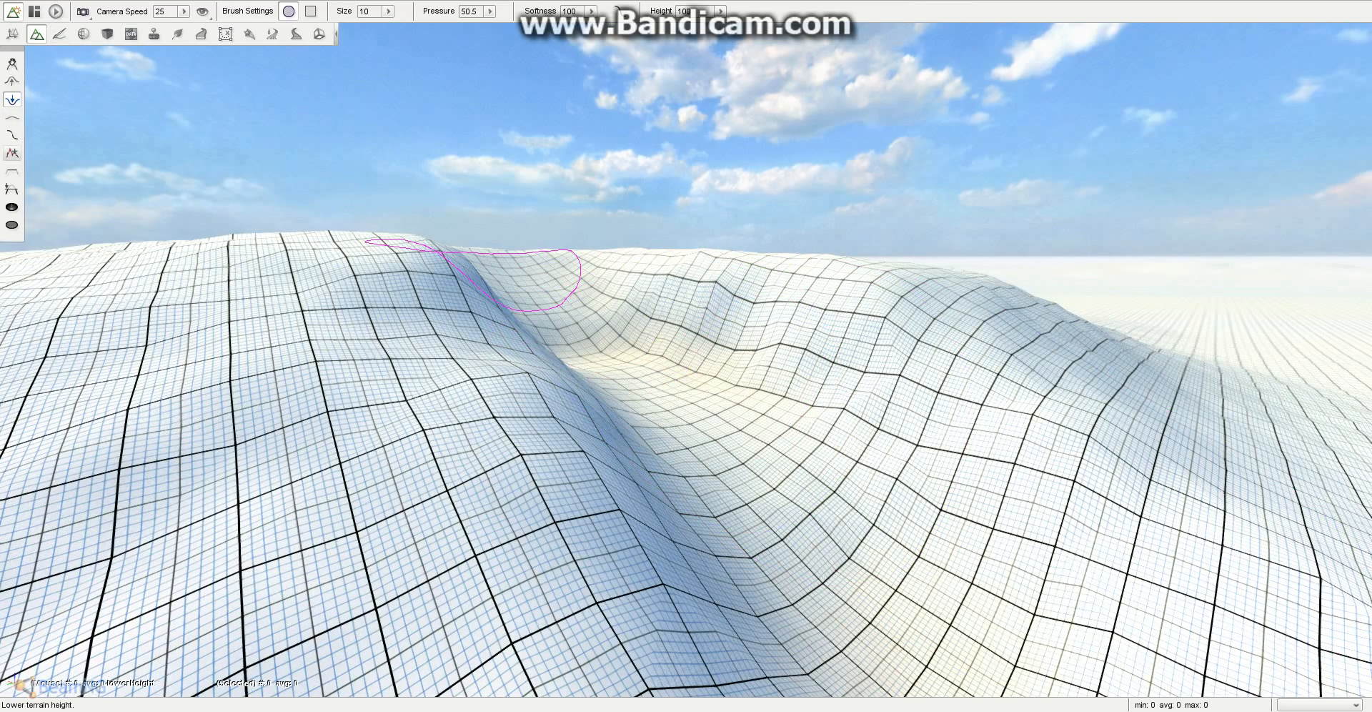
click(12, 118)
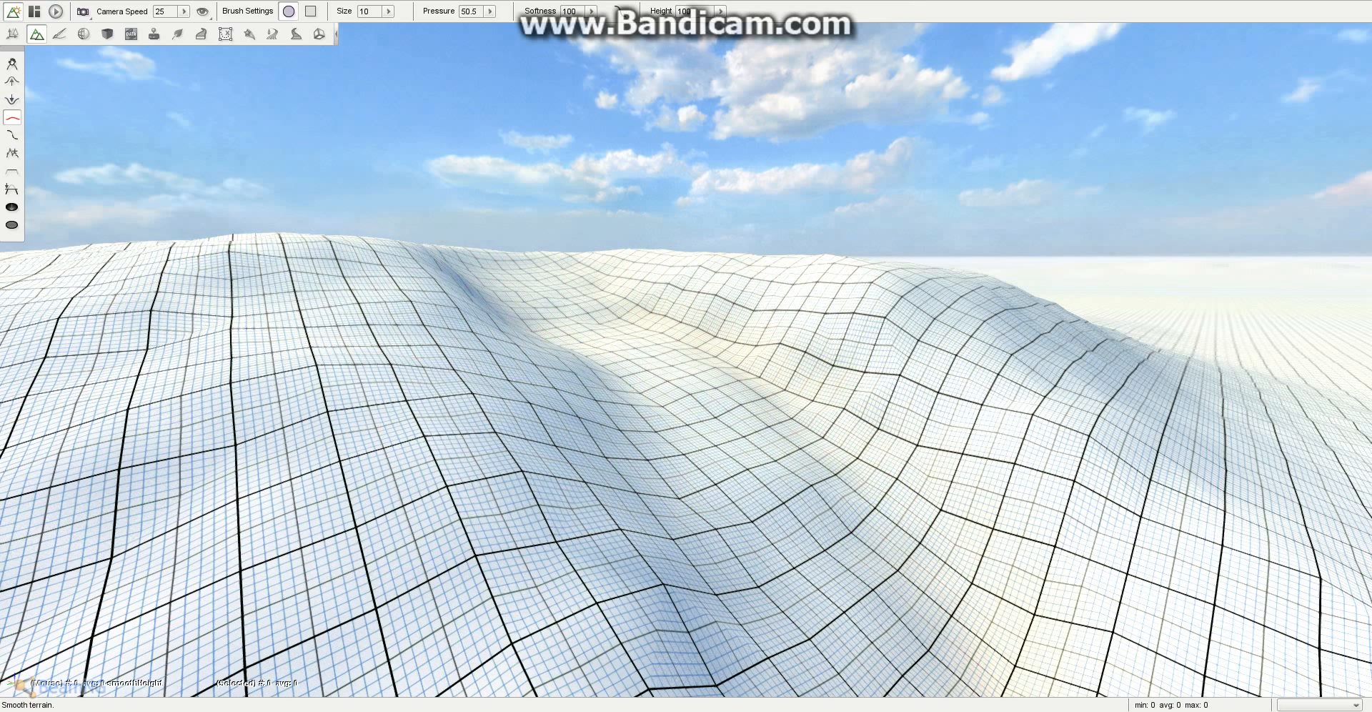
mouse_move(689, 429)
right_down()
mouse_move(760, 275)
mouse_move(736, 258)
mouse_move(682, 263)
right_up()
key(s)
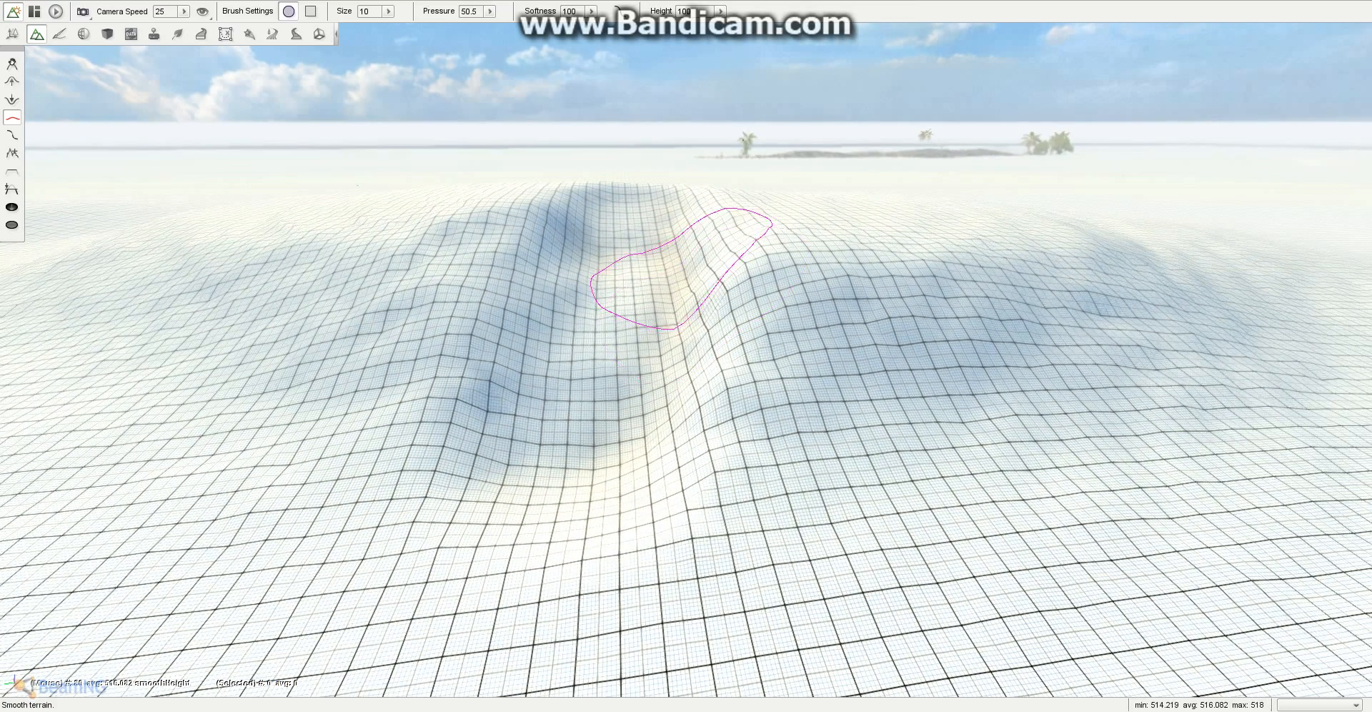
mouse_move(682, 263)
mouse_down()
mouse_move(621, 288)
mouse_move(632, 236)
mouse_move(563, 386)
mouse_move(496, 427)
mouse_move(612, 306)
mouse_move(600, 239)
mouse_move(634, 196)
mouse_move(619, 178)
mouse_move(593, 198)
mouse_move(614, 225)
mouse_up()
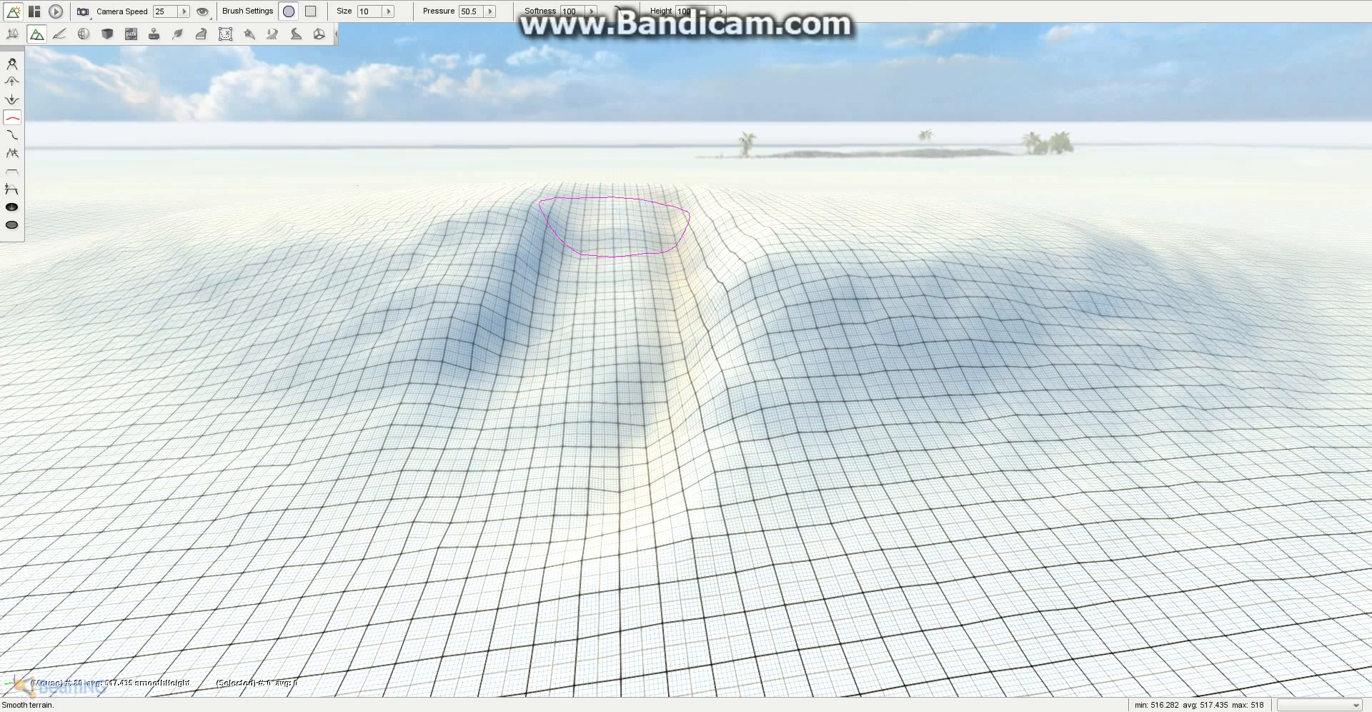
mouse_move(608, 289)
mouse_down()
mouse_move(505, 443)
mouse_move(613, 269)
mouse_move(643, 276)
mouse_up()
mouse_move(643, 276)
right_down()
mouse_move(533, 325)
mouse_move(581, 331)
right_up()
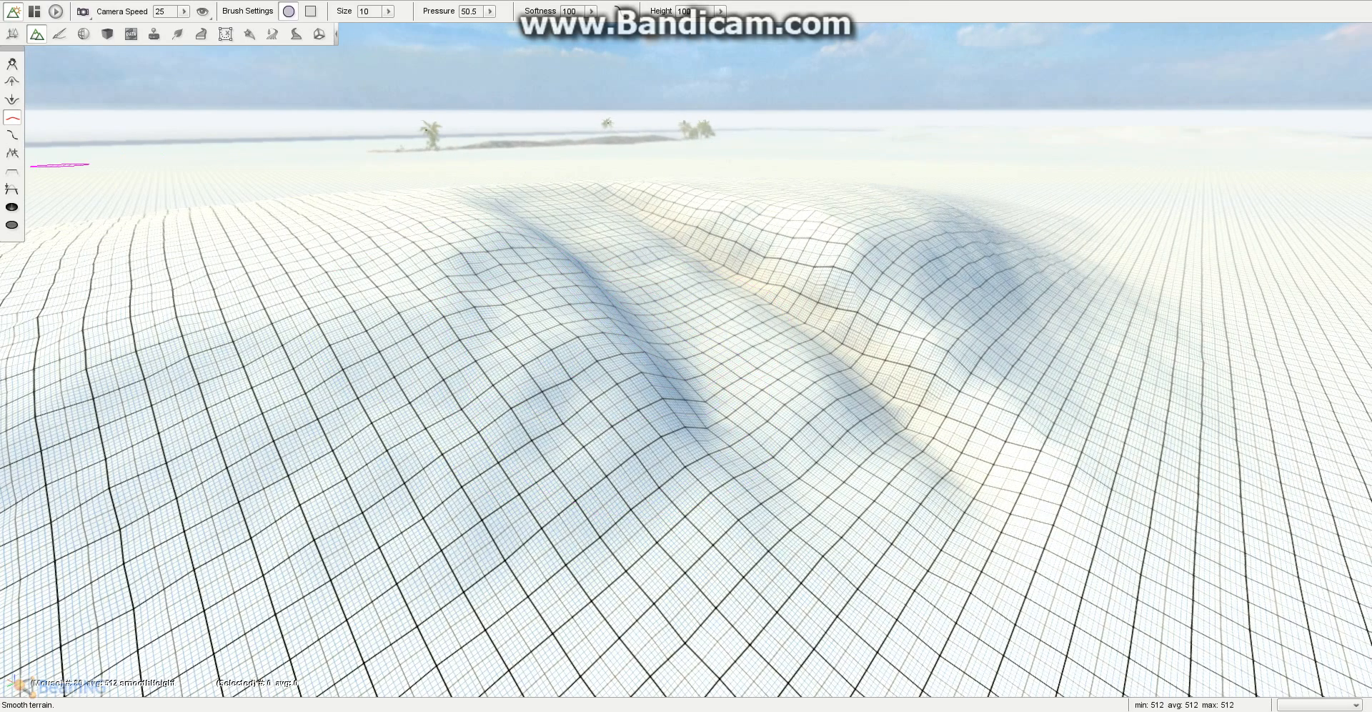
Step: Paint the trench floor with the RockyDirt terrain material to form a dirt path
click(60, 33)
click(632, 266)
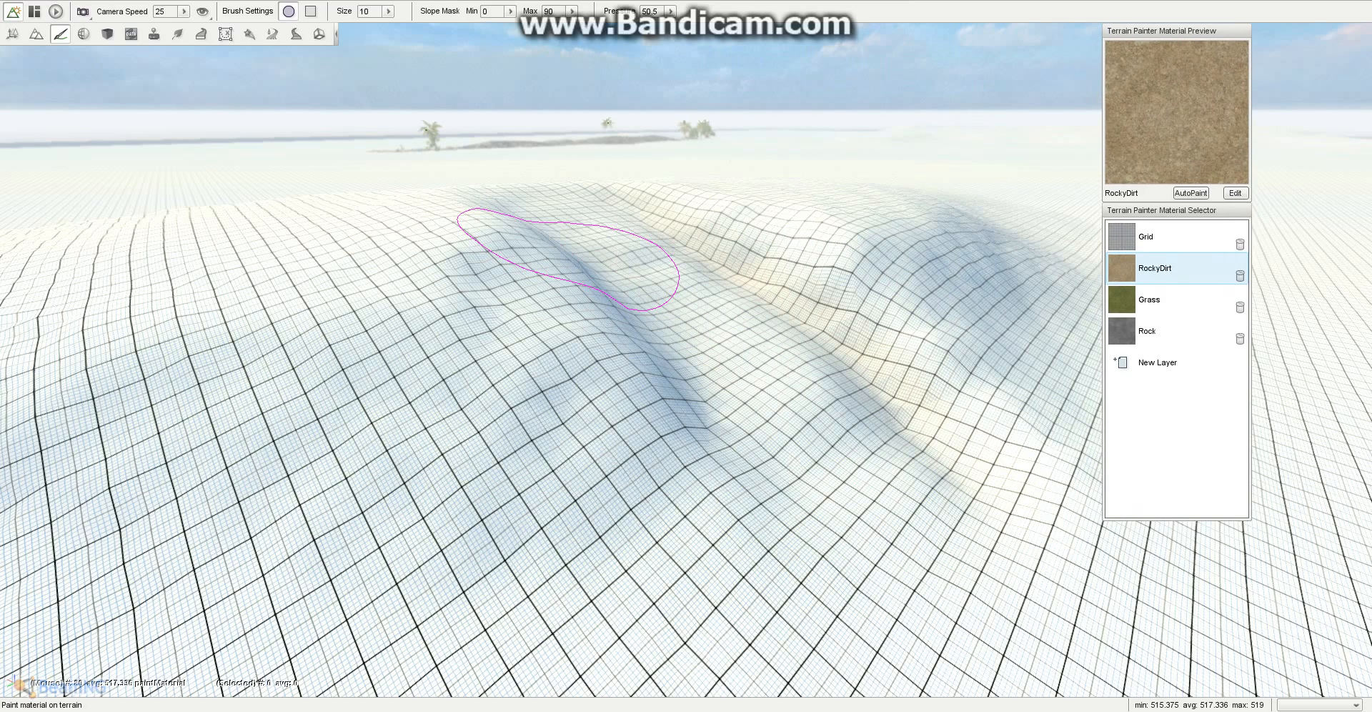
right_drag(736, 268, 827, 260)
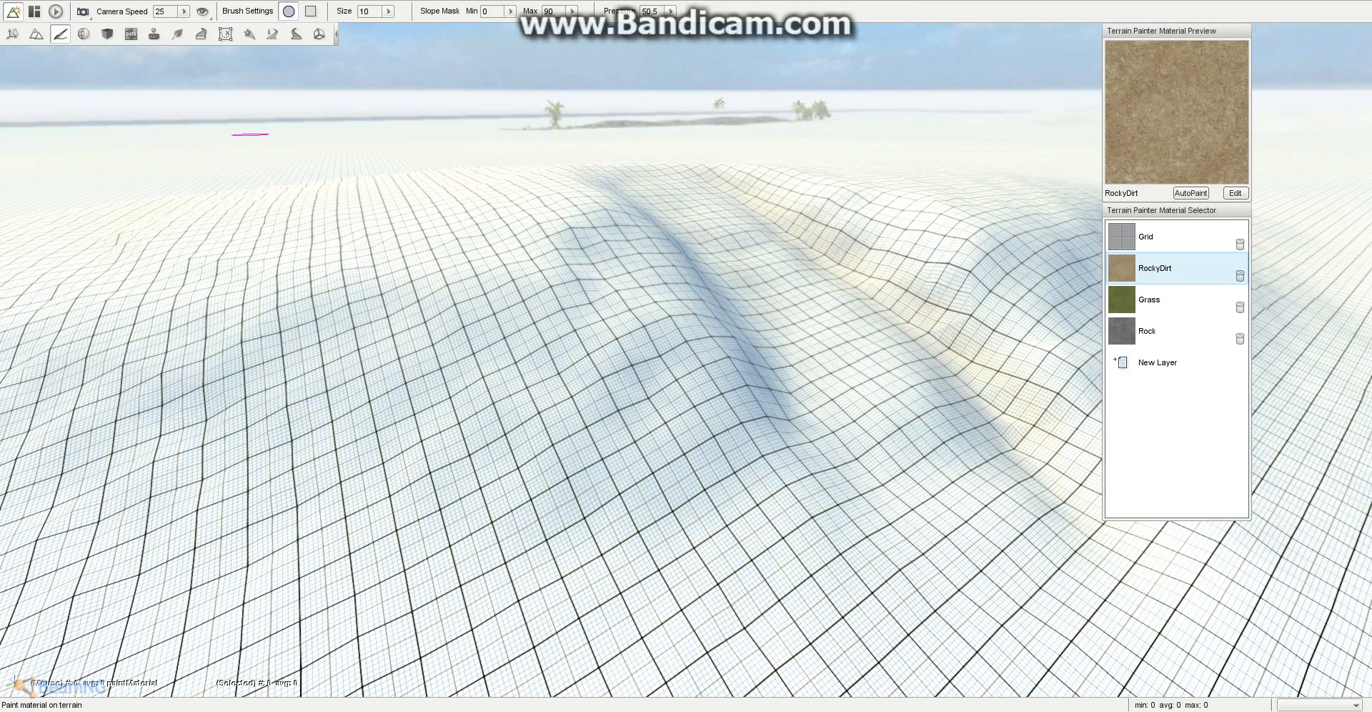
key(d)
mouse_move(521, 179)
mouse_down()
mouse_move(536, 200)
mouse_move(513, 191)
mouse_move(543, 371)
mouse_move(515, 300)
mouse_move(608, 472)
mouse_move(559, 318)
mouse_up()
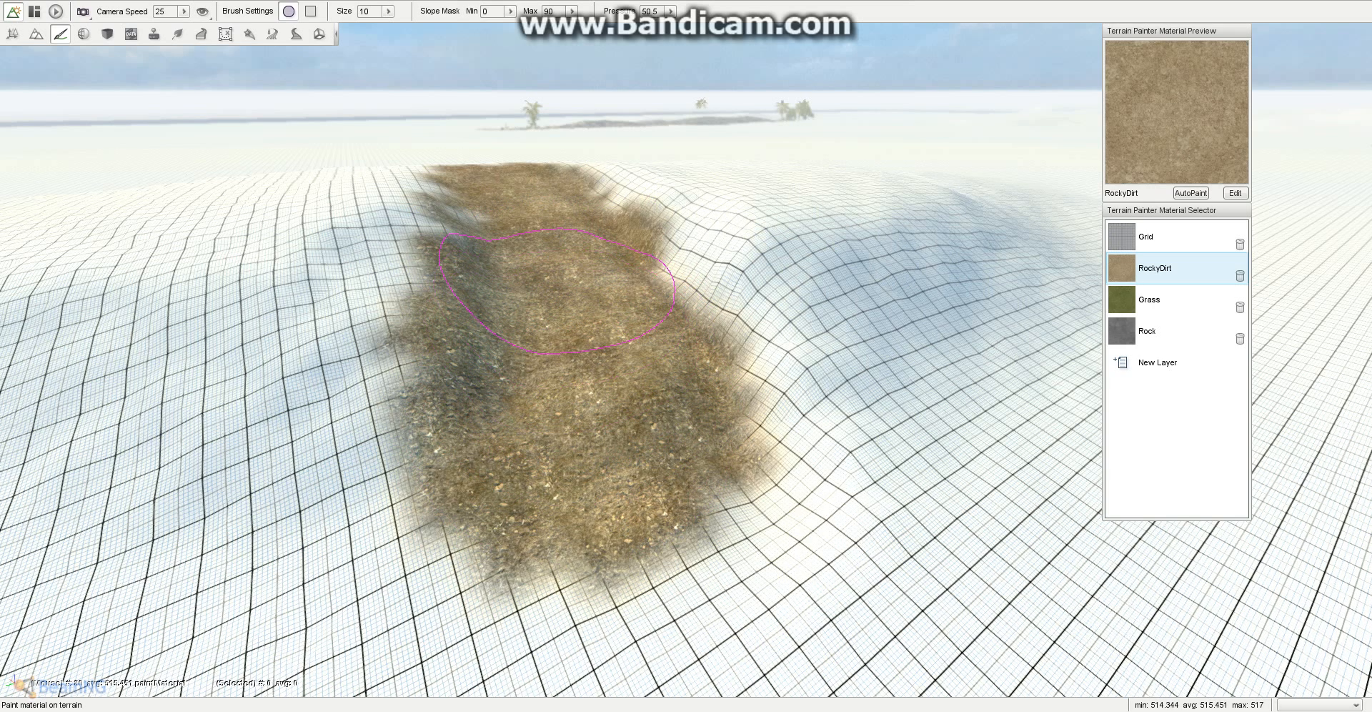
Step: Paint the Grass material on the banks along both sides of the dirt path
click(1148, 300)
mouse_move(929, 386)
mouse_down()
mouse_move(812, 363)
mouse_move(656, 210)
mouse_up()
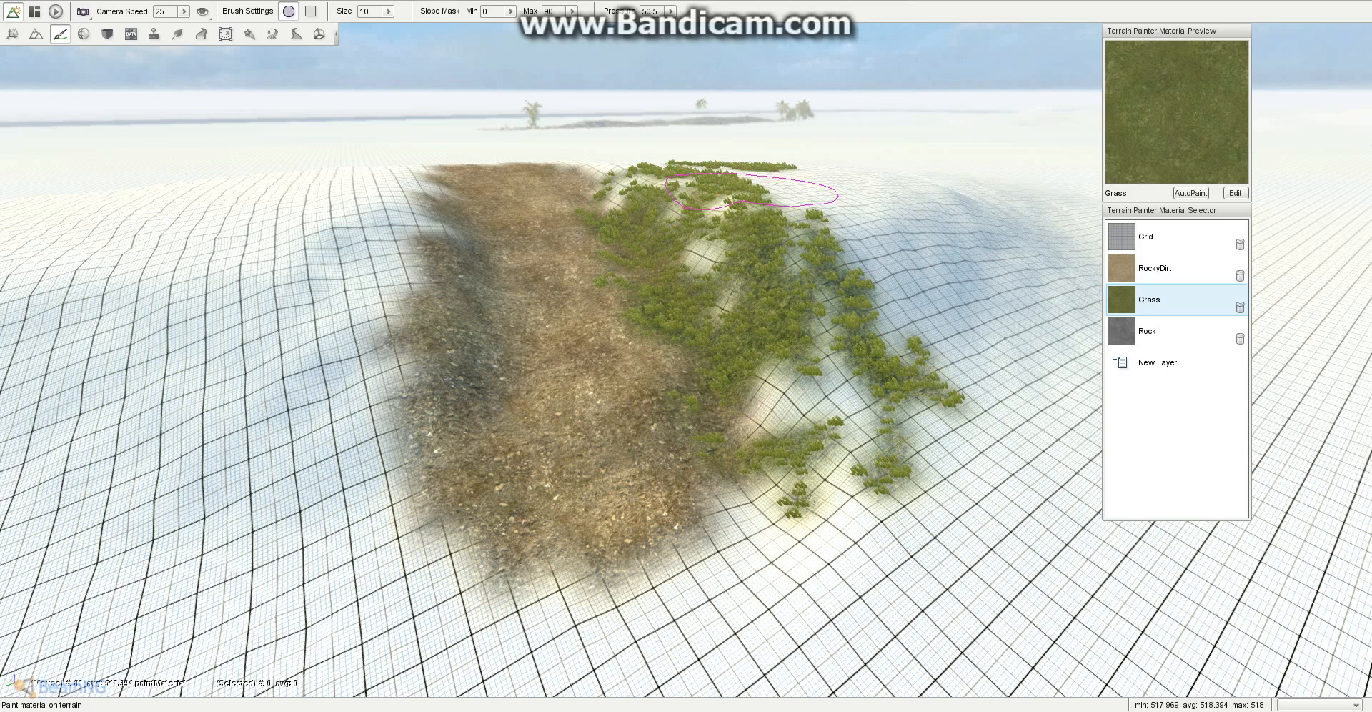
drag(736, 177, 729, 255)
mouse_move(420, 225)
mouse_down()
mouse_move(347, 268)
mouse_move(272, 543)
mouse_up()
mouse_move(729, 472)
mouse_down()
mouse_move(986, 572)
mouse_move(929, 557)
mouse_up()
right_drag(929, 558, 825, 490)
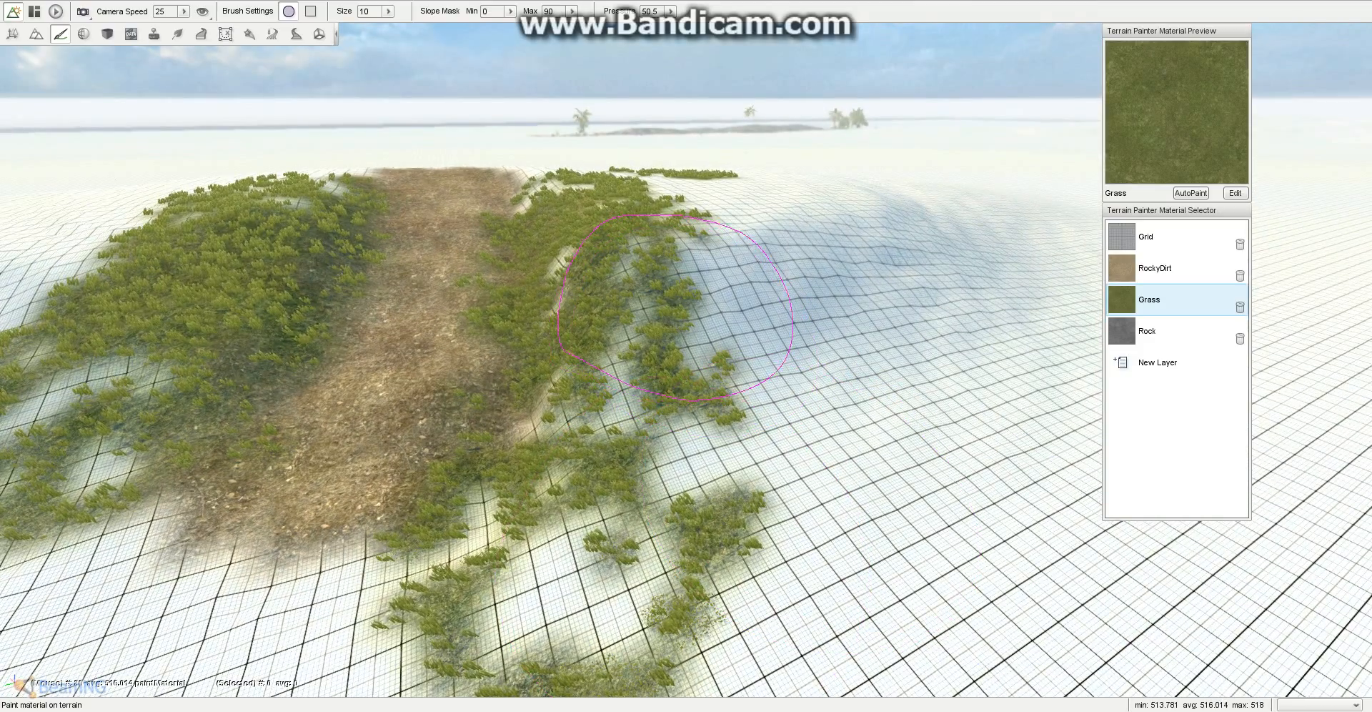
Step: Paint RockyDirt over the trench's inner side walls beside the path
click(1154, 268)
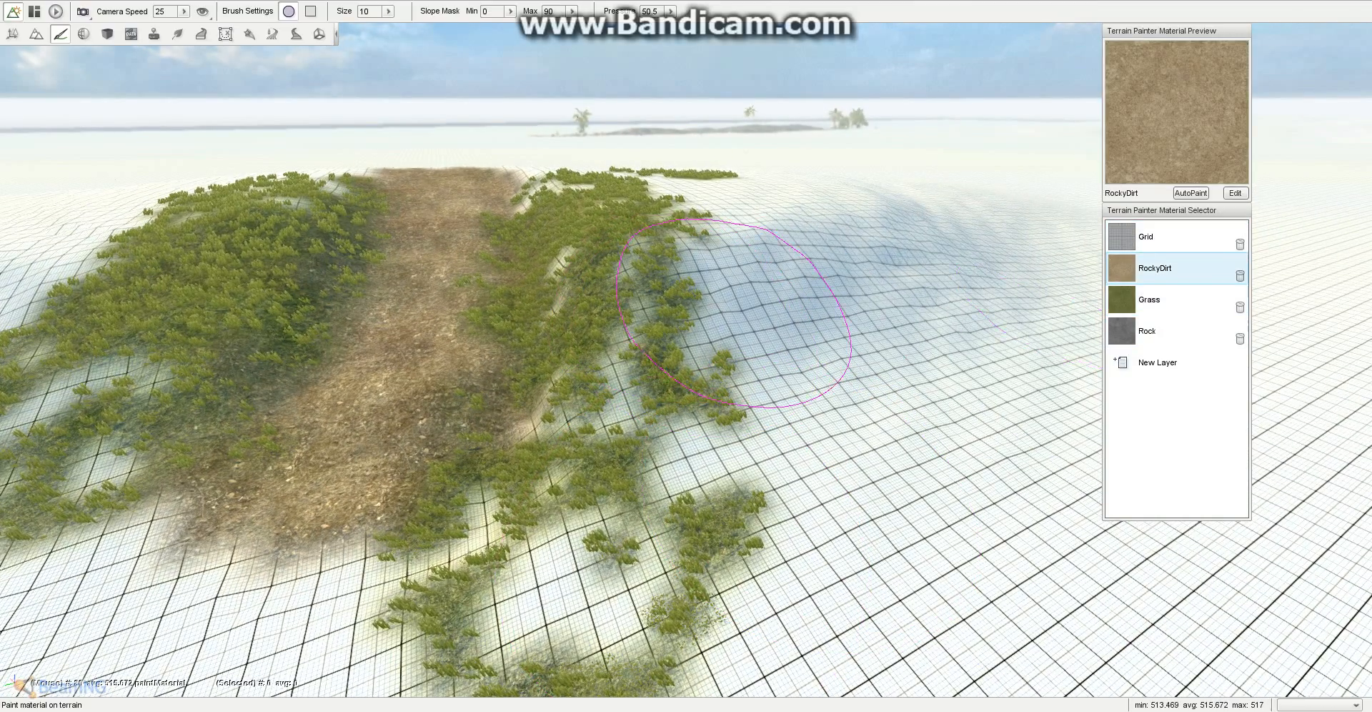
key(w)
drag(717, 309, 613, 398)
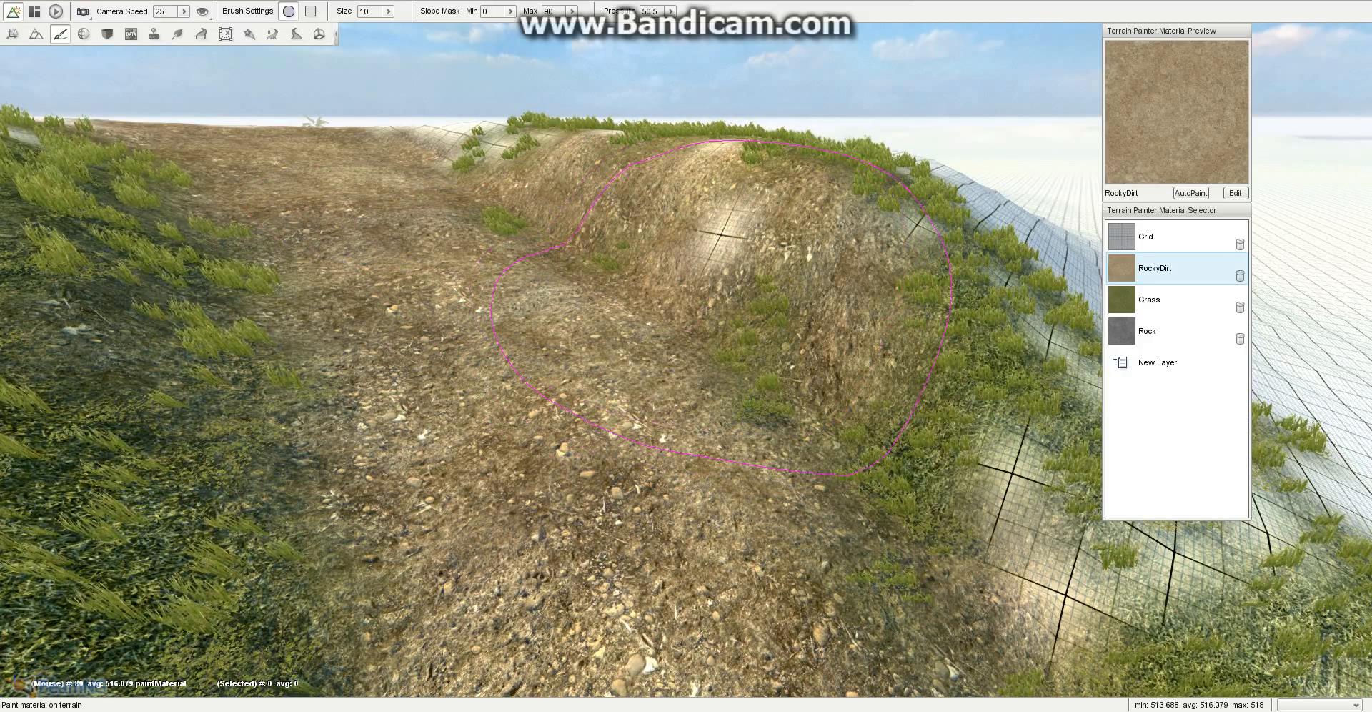
click(929, 443)
key(s)
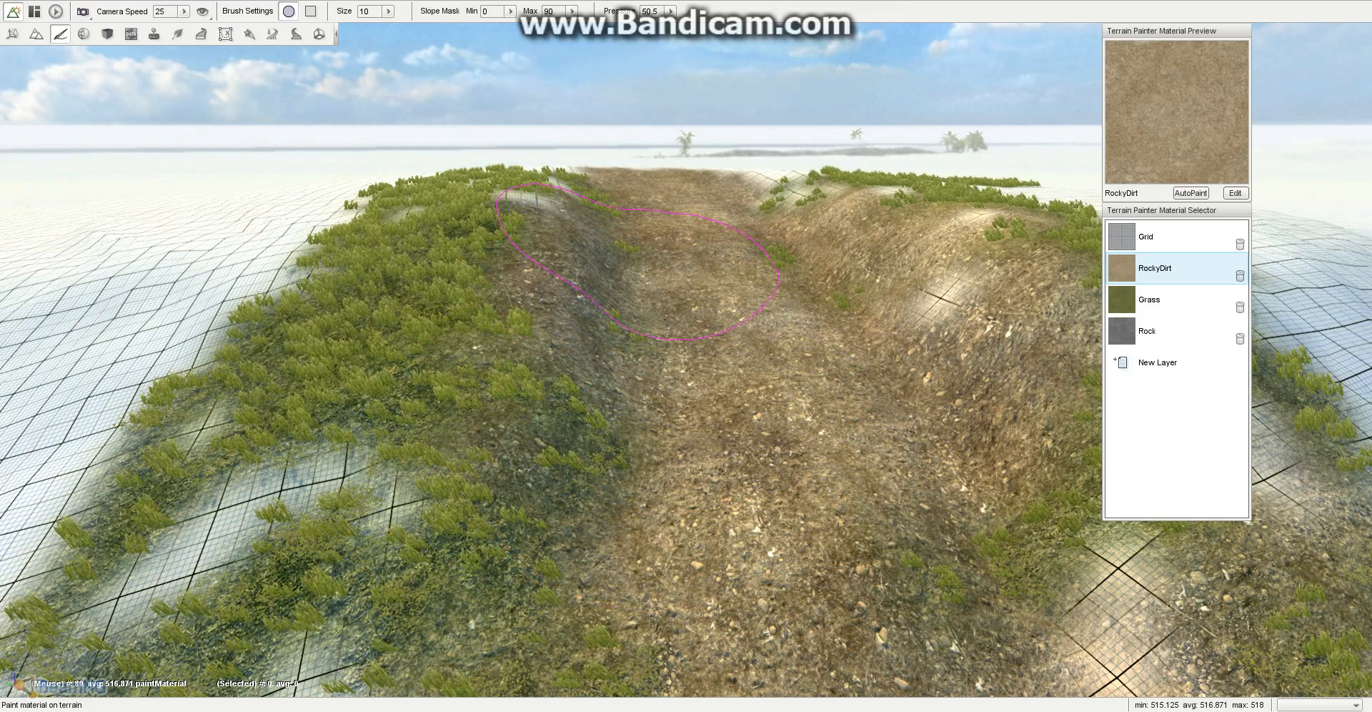
Step: Fill in the bare patches on the tops of the trench banks with the Grass material
key(d)
right_drag(696, 421, 500, 365)
click(1172, 299)
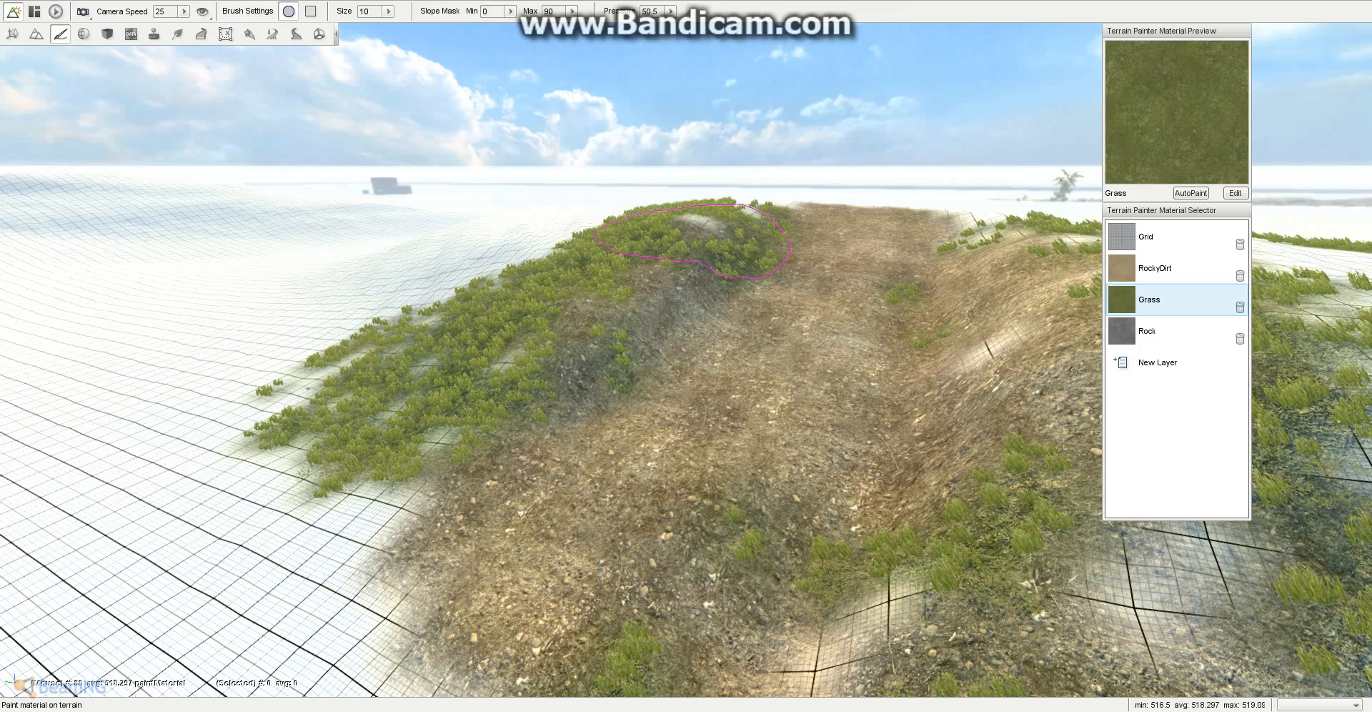
mouse_move(743, 226)
right_down()
mouse_move(725, 414)
mouse_move(725, 386)
right_up()
key(s)
key(w)
key(a)
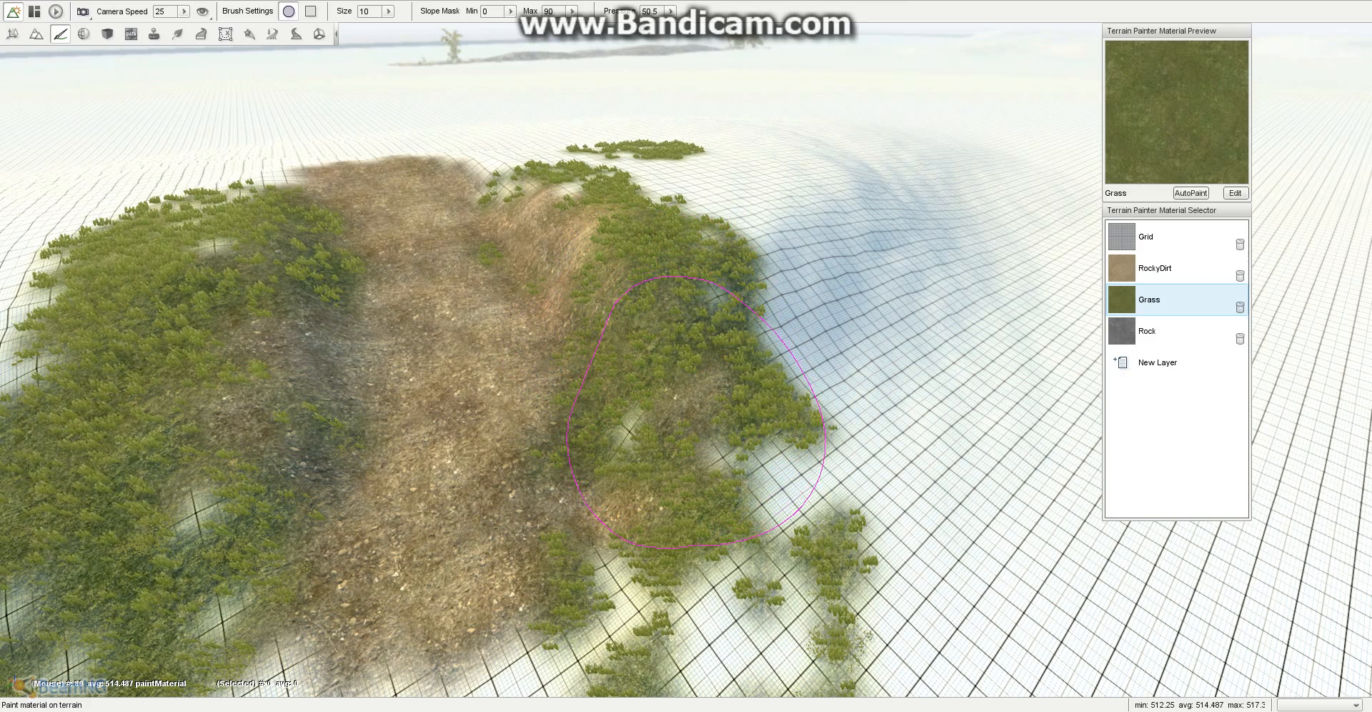
drag(707, 417, 778, 486)
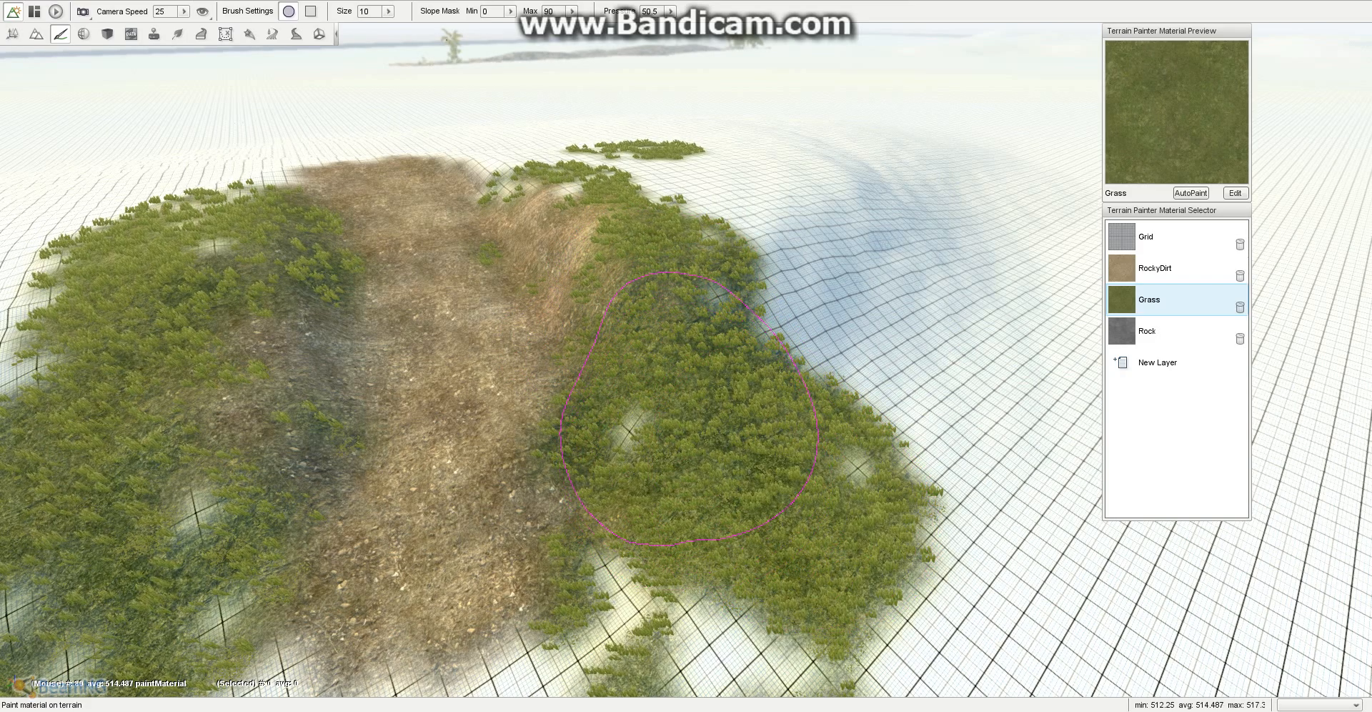
click(547, 172)
Step: Extend the Grass material over the bare grid on the outer slope of the mound
mouse_move(548, 172)
right_down()
mouse_move(493, 57)
mouse_move(436, 61)
mouse_move(322, 186)
mouse_move(386, 57)
mouse_move(471, 135)
mouse_move(572, 168)
mouse_move(736, 172)
mouse_move(829, 50)
mouse_move(804, 46)
mouse_move(765, 197)
right_up()
key(d)
key(w)
key(s)
key(a)
key(s)
key(a)
key(w)
key(s)
right_drag(550, 236, 543, 218)
key(d)
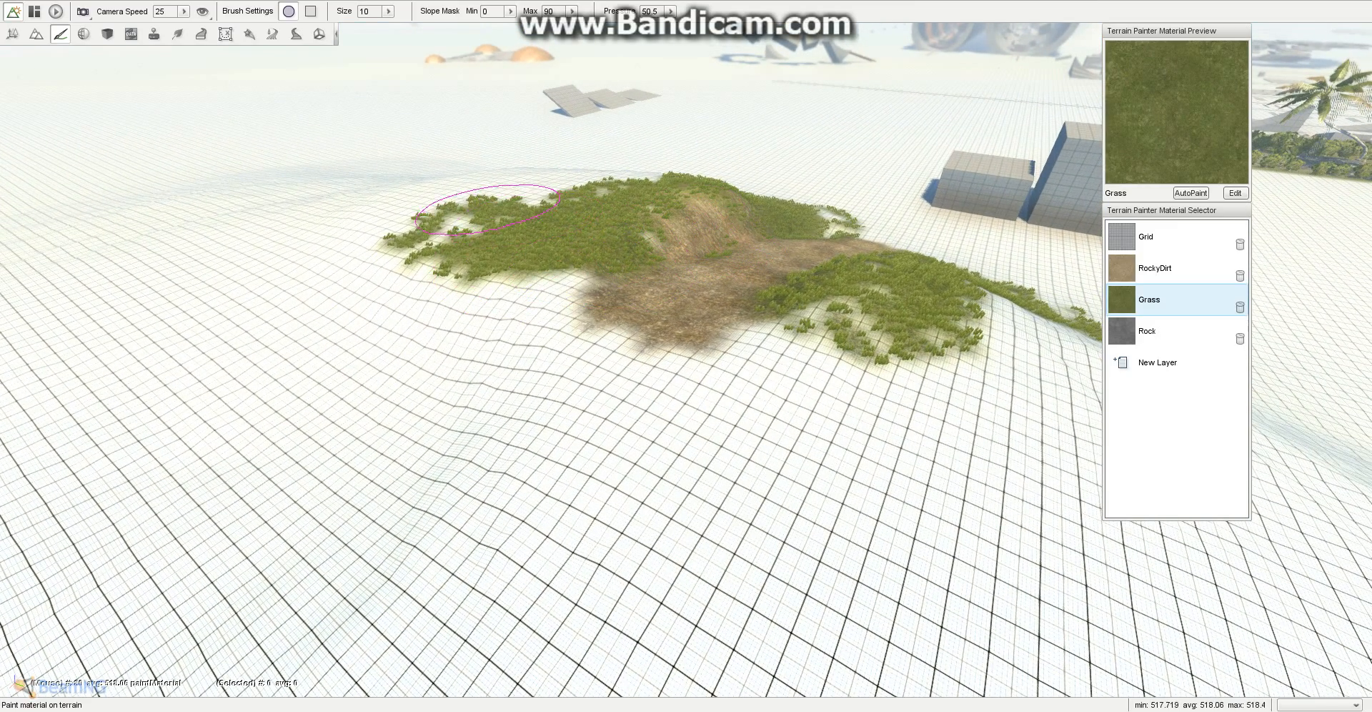
right_drag(570, 196, 747, 289)
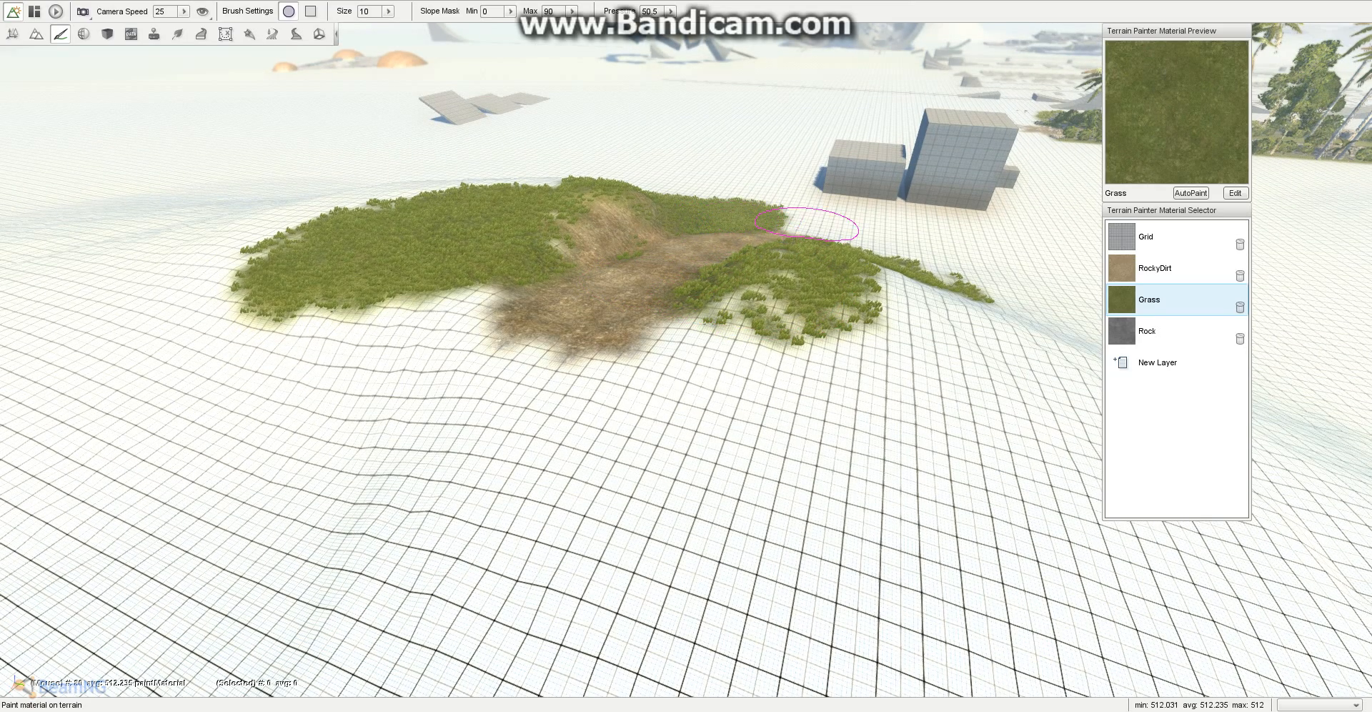
Step: Cover the bare slope of the bank nearest the grey boxes with Grass and dab RockyDirt patches into it
mouse_move(795, 335)
mouse_down()
mouse_move(911, 343)
mouse_move(886, 307)
mouse_up()
click(1155, 268)
click(865, 334)
click(796, 379)
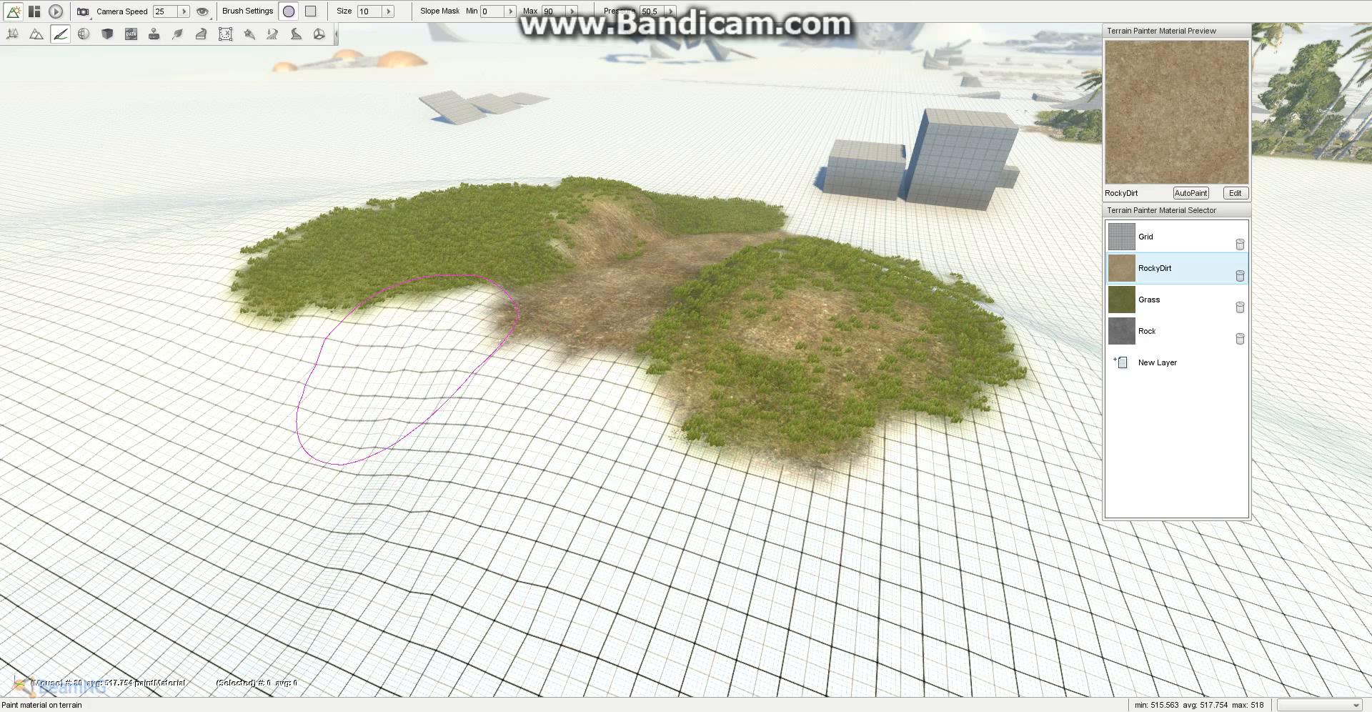
Step: Extend the opposite bank's lower slope with RockyDirt and Grass, and blend small patches of both materials over the two banks
click(349, 298)
click(1149, 299)
drag(314, 275, 351, 325)
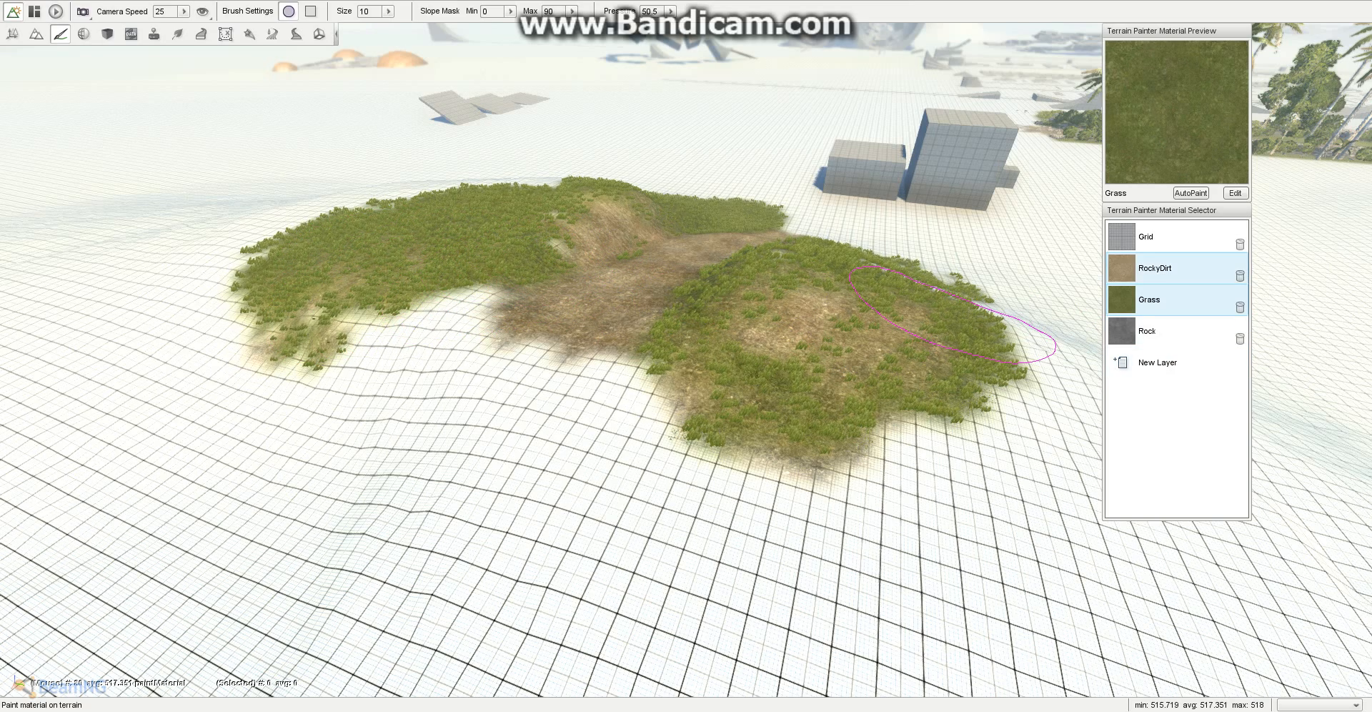
click(1155, 267)
click(1149, 299)
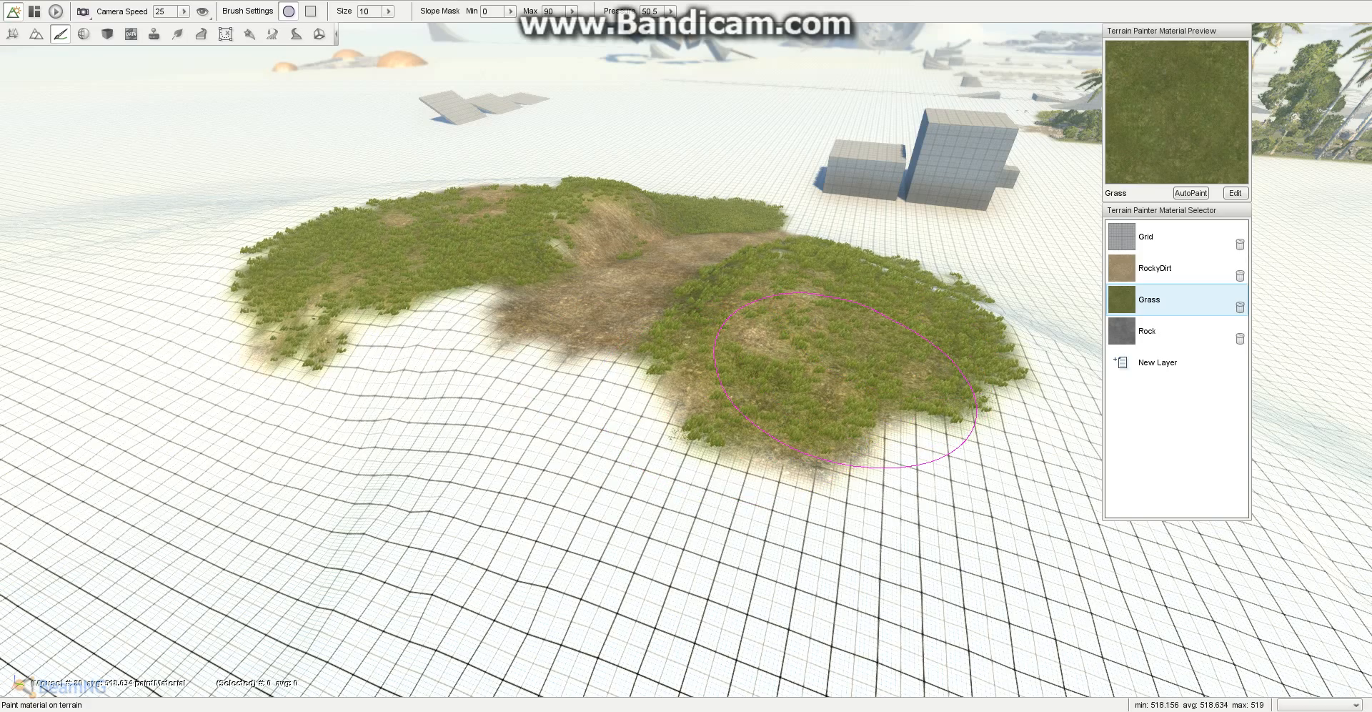
Step: Paint RockyDirt from the trench's other end onto the bare grid, reducing the brush size to 6 to extend the path
key(a)
right_drag(1083, 325, 1072, 293)
drag(505, 512, 788, 537)
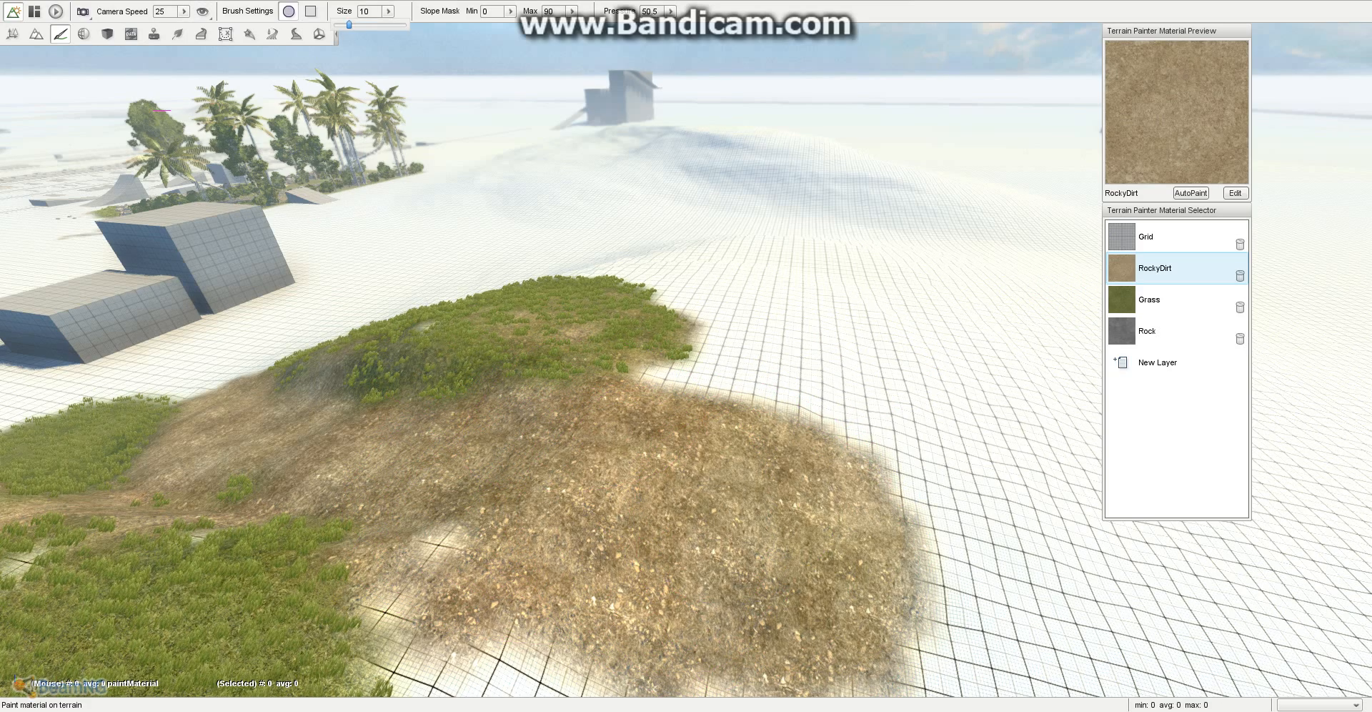
right_drag(686, 357, 686, 414)
mouse_move(786, 278)
mouse_down()
mouse_move(729, 290)
mouse_move(894, 250)
mouse_move(654, 402)
mouse_up()
Step: Paint Grass along both sides of the extended dirt path
click(1149, 299)
mouse_move(705, 501)
mouse_down()
mouse_move(343, 564)
mouse_move(750, 486)
mouse_up()
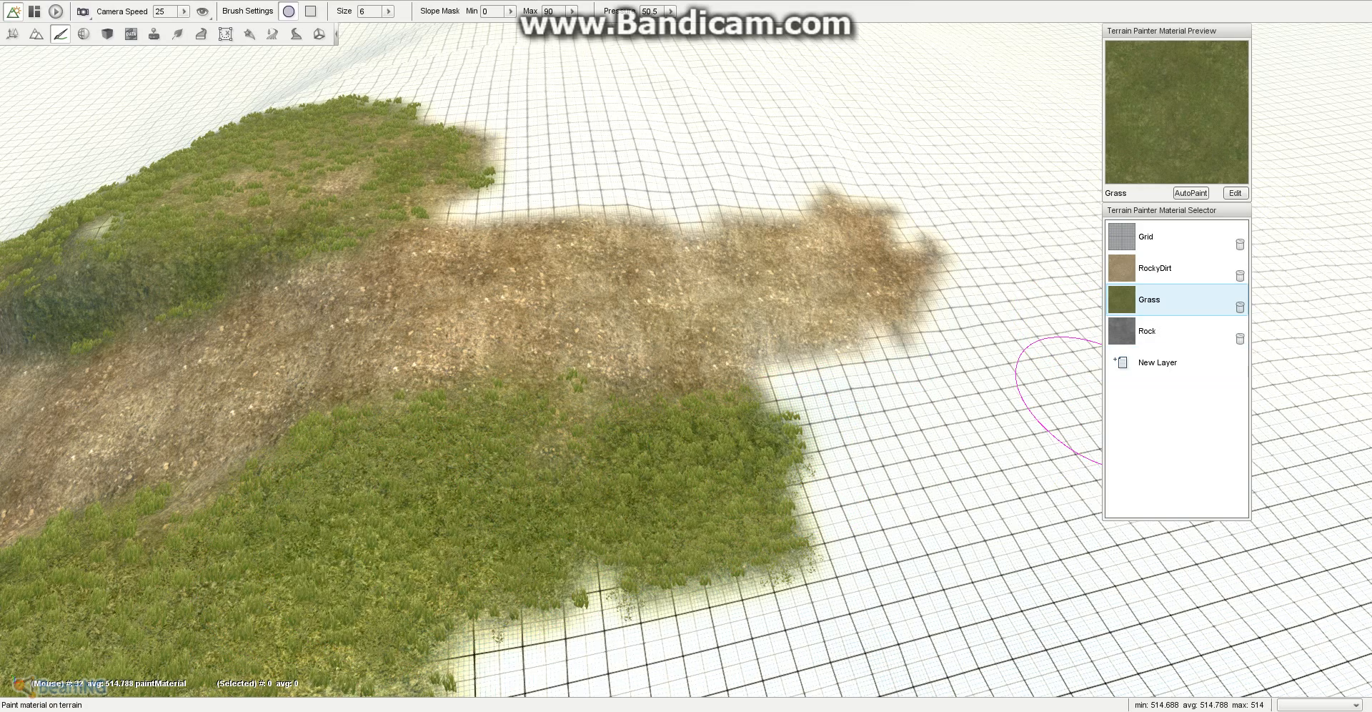
mouse_move(393, 201)
mouse_down()
mouse_move(615, 214)
mouse_move(773, 200)
mouse_up()
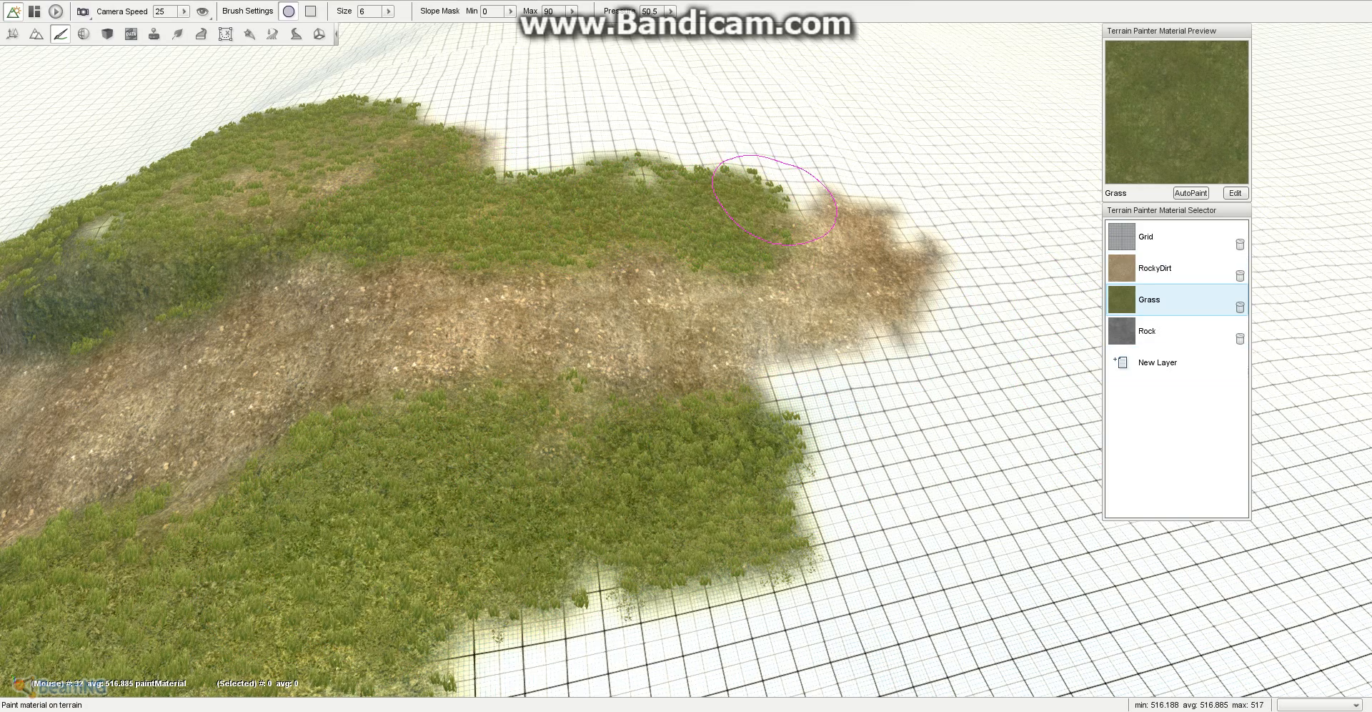
Step: Blend RockyDirt and Grass patches on the trench's inner side wall
mouse_move(579, 284)
mouse_down()
mouse_move(263, 284)
mouse_move(214, 305)
mouse_up()
click(1155, 268)
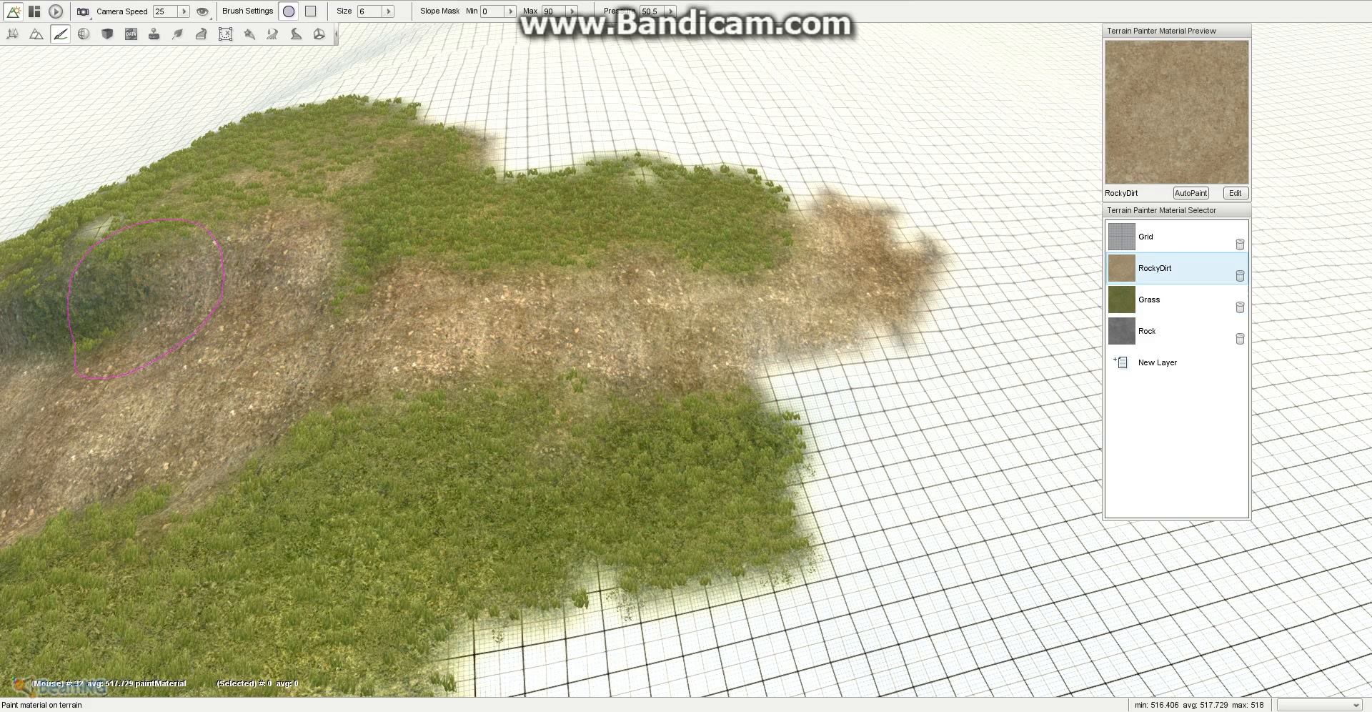
click(1149, 300)
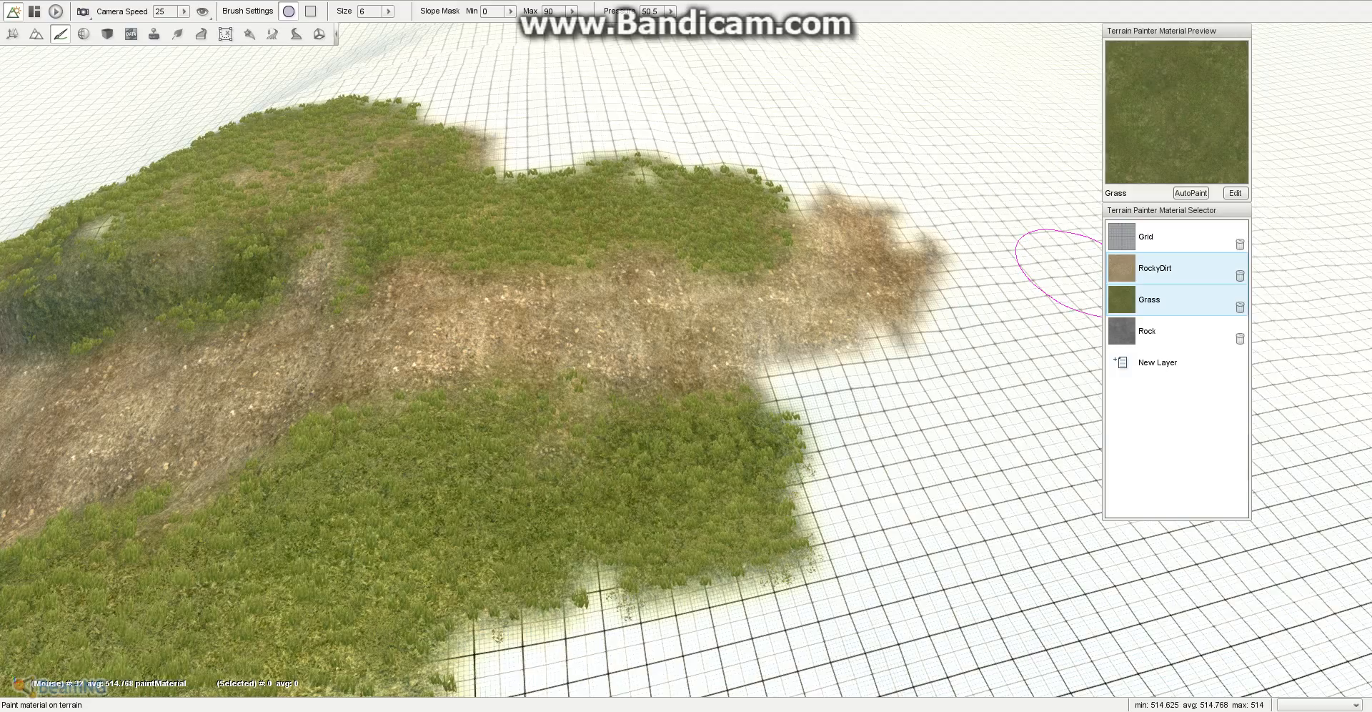
Step: Widen the outer end of the dirt path by painting RockyDirt over the bare grid around it
click(1155, 268)
mouse_move(750, 334)
mouse_down()
mouse_move(922, 315)
mouse_move(918, 230)
mouse_up()
scroll(843, 336, down, 5)
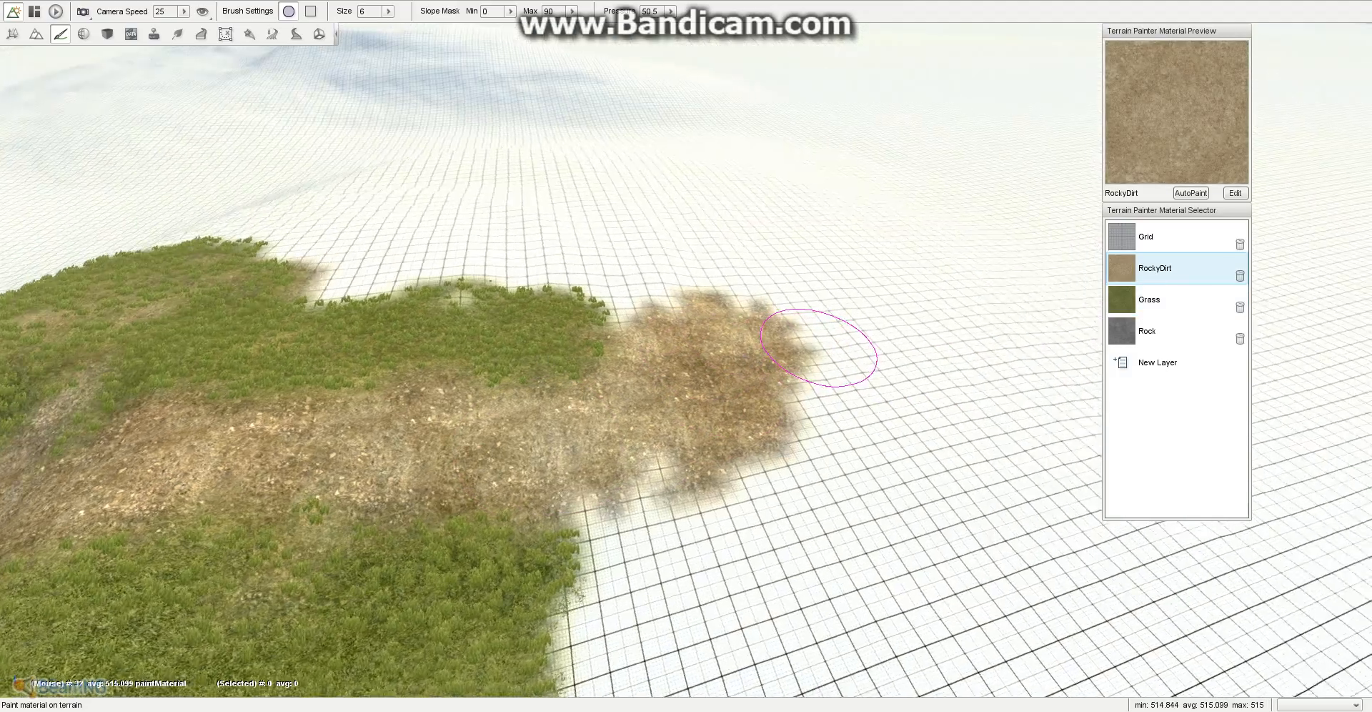
scroll(956, 244, down, 3)
Step: Raise the bare terrain around the grass banks and dirt path with a size 11 brush
mouse_move(886, 174)
right_down()
mouse_move(1000, 215)
mouse_move(1172, 315)
mouse_move(636, 294)
right_up()
key(F2)
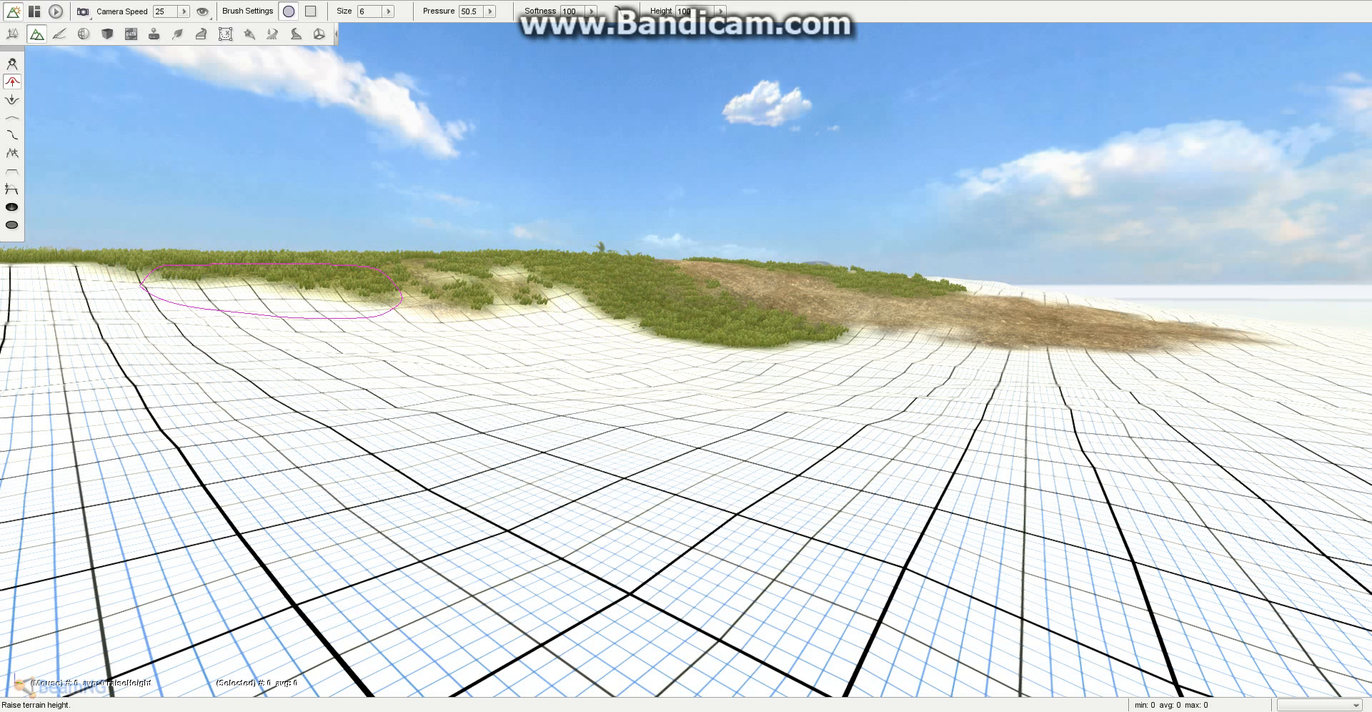
key(])
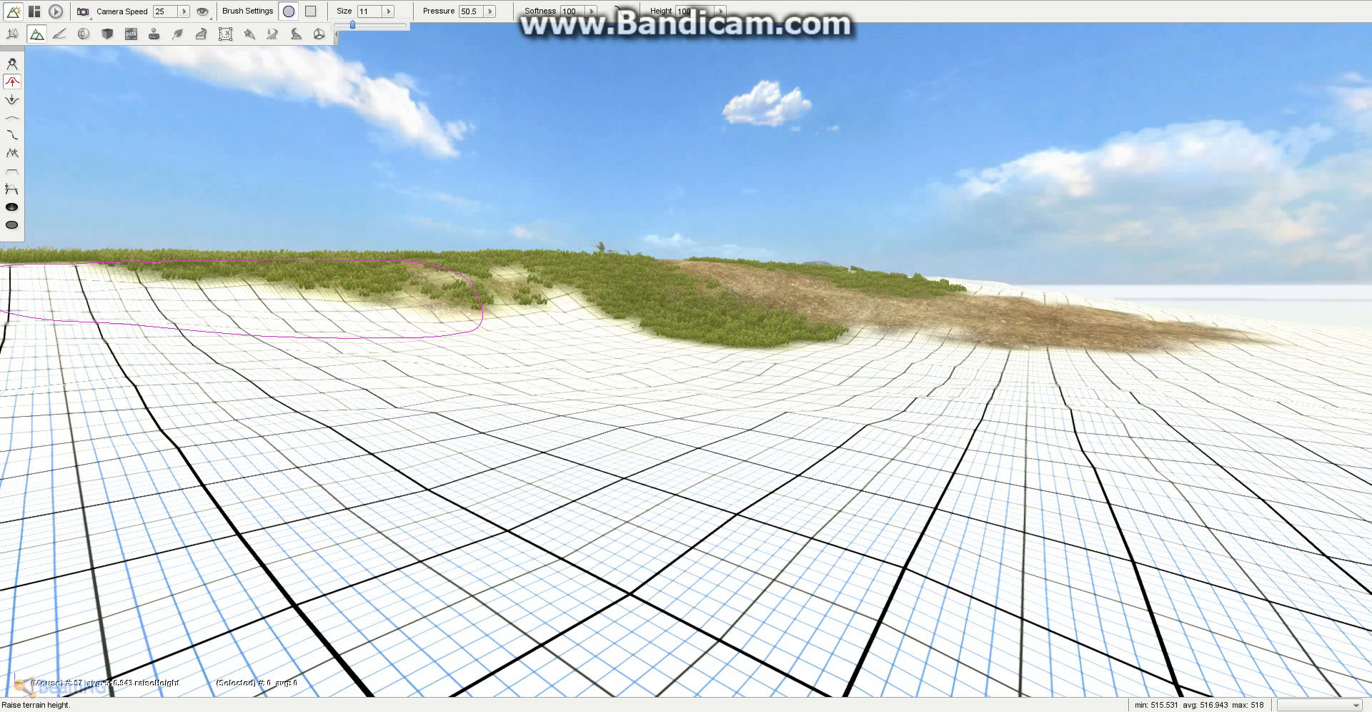
mouse_move(634, 352)
mouse_down()
mouse_move(521, 315)
mouse_move(518, 290)
mouse_move(643, 335)
mouse_move(929, 350)
mouse_move(260, 343)
mouse_move(500, 643)
mouse_up()
scroll(500, 500, down, 5)
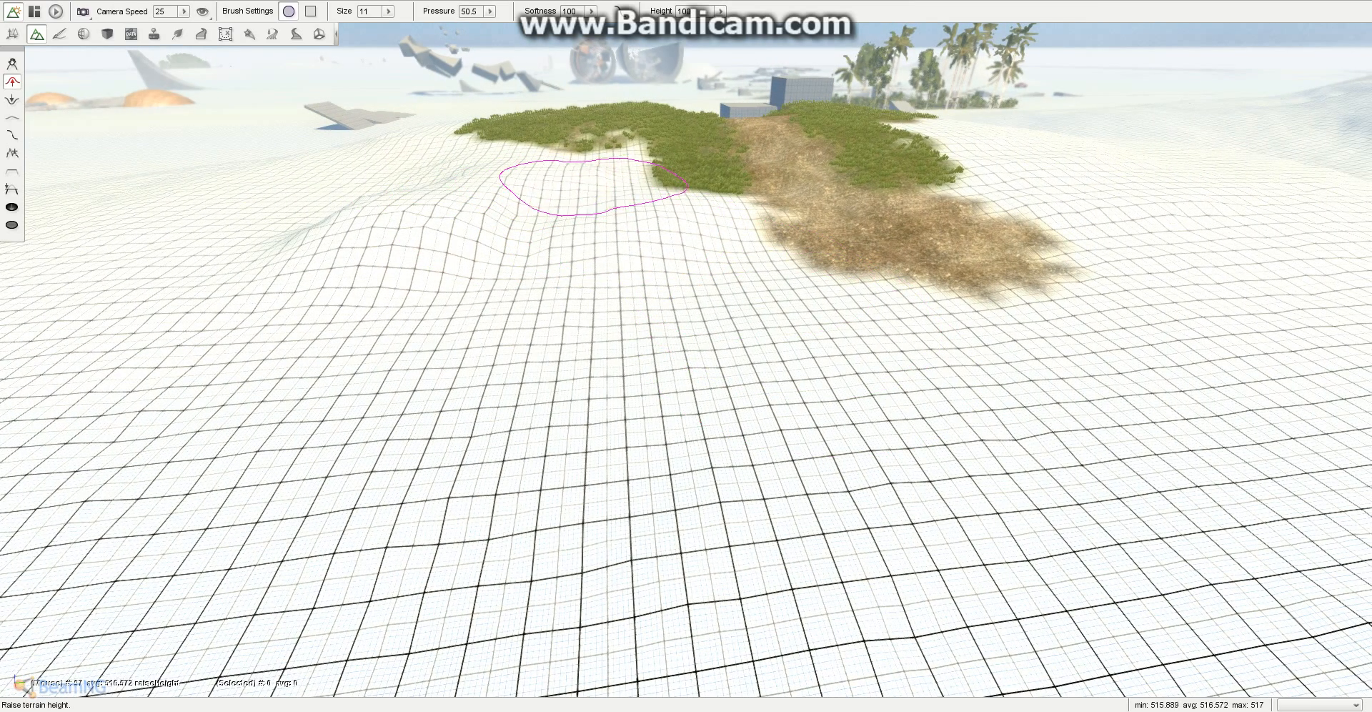
mouse_move(804, 220)
mouse_down()
mouse_move(1014, 221)
mouse_move(1000, 157)
mouse_move(931, 125)
mouse_up()
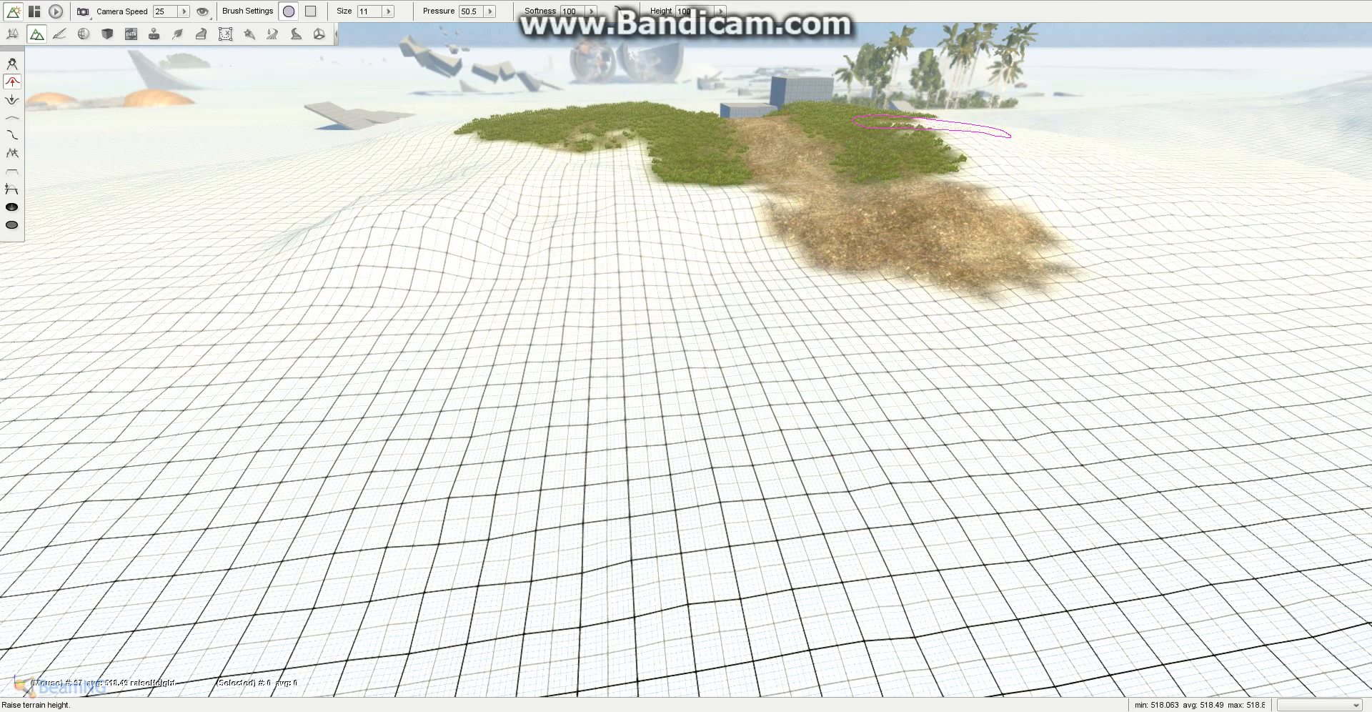
Step: Smooth the steep ridges and bumps in the bare terrain beside the grass bank
right_drag(940, 152, 976, 138)
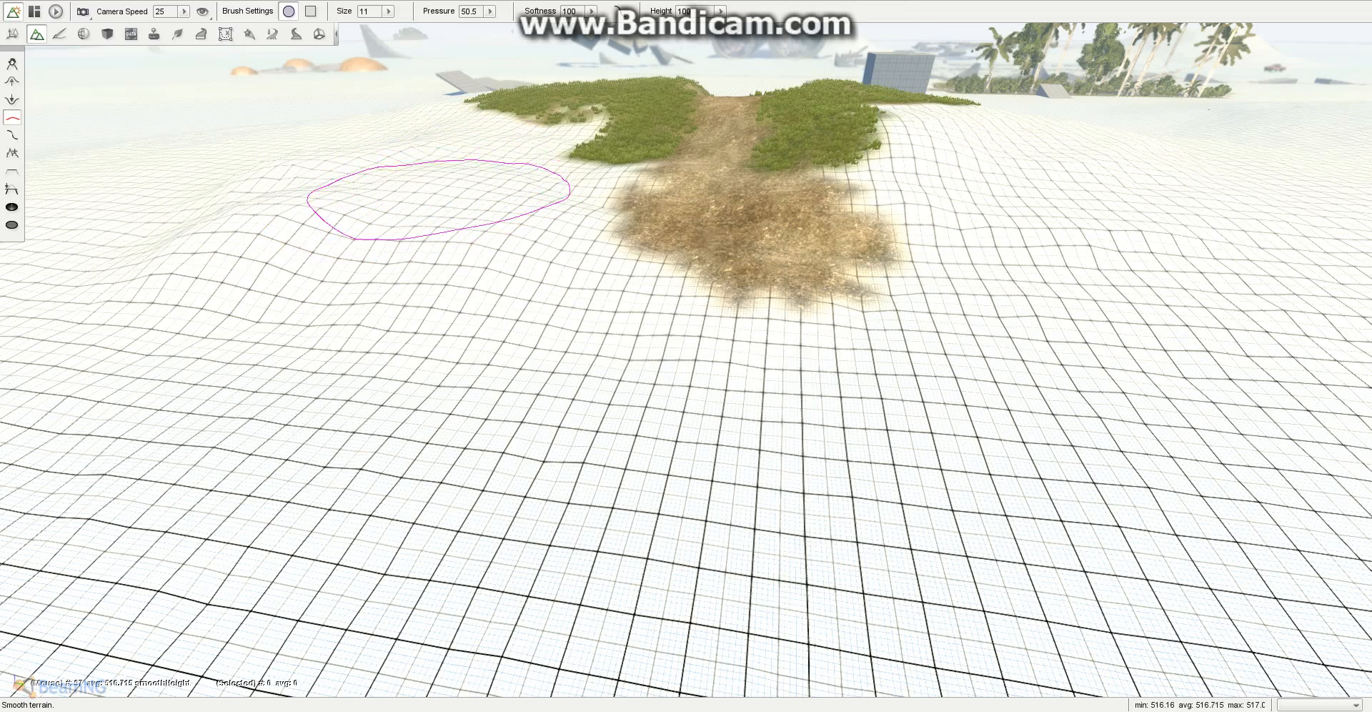
mouse_move(383, 211)
right_down()
mouse_move(564, 329)
mouse_move(566, 300)
mouse_move(398, 230)
mouse_move(71, 127)
right_up()
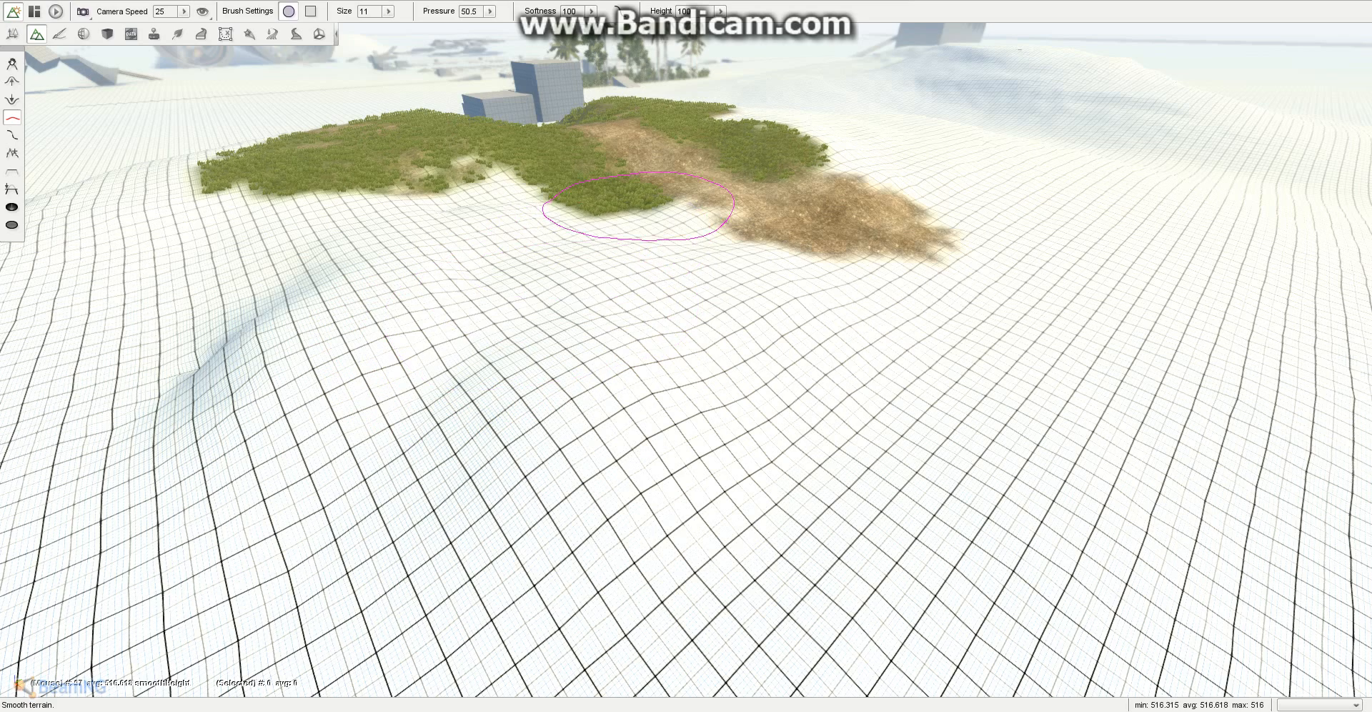
mouse_move(227, 281)
mouse_down()
mouse_move(306, 321)
mouse_move(271, 314)
mouse_up()
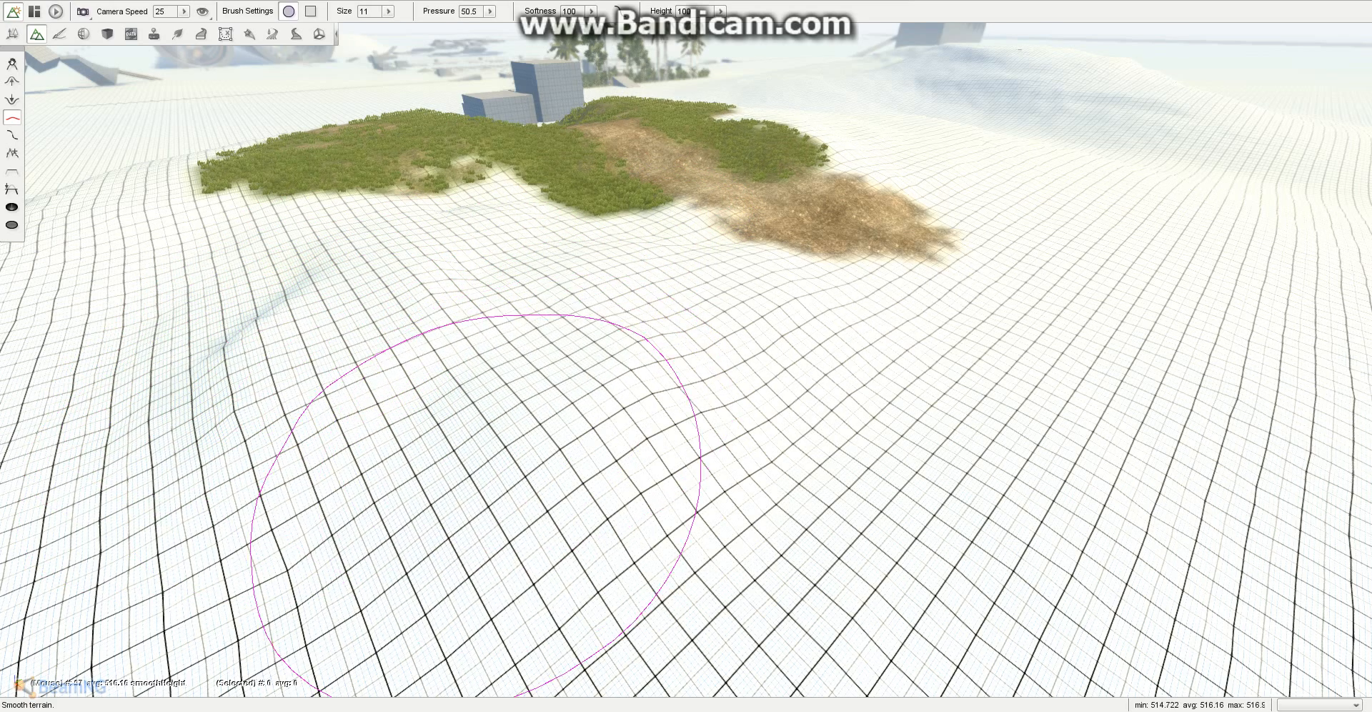
mouse_move(336, 278)
mouse_down()
mouse_move(276, 305)
mouse_move(293, 319)
mouse_up()
mouse_move(184, 217)
mouse_down()
mouse_move(214, 245)
mouse_move(199, 306)
mouse_move(45, 186)
mouse_up()
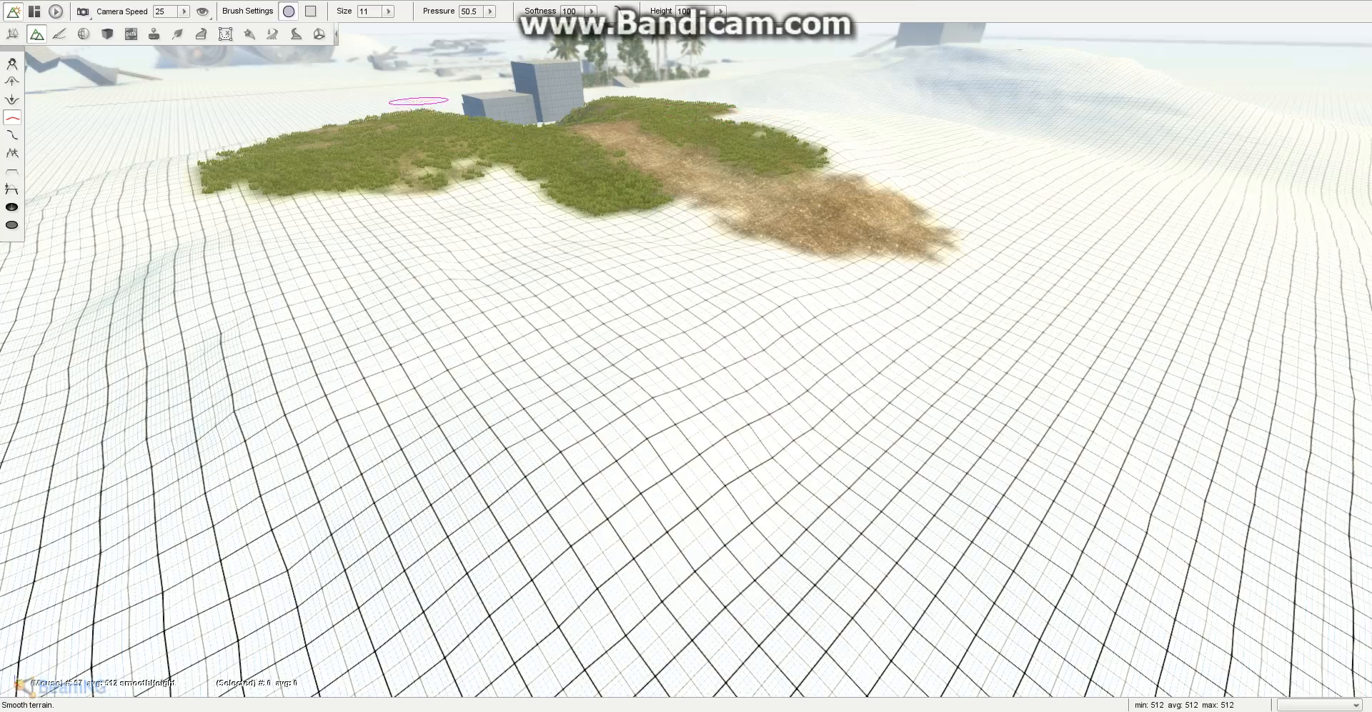
Step: Examine the smoothed terrain and the dirt path through the banks from several angles and distances
right_drag(418, 101, 300, 57)
key(d)
right_drag(418, 101, 300, 43)
key(w)
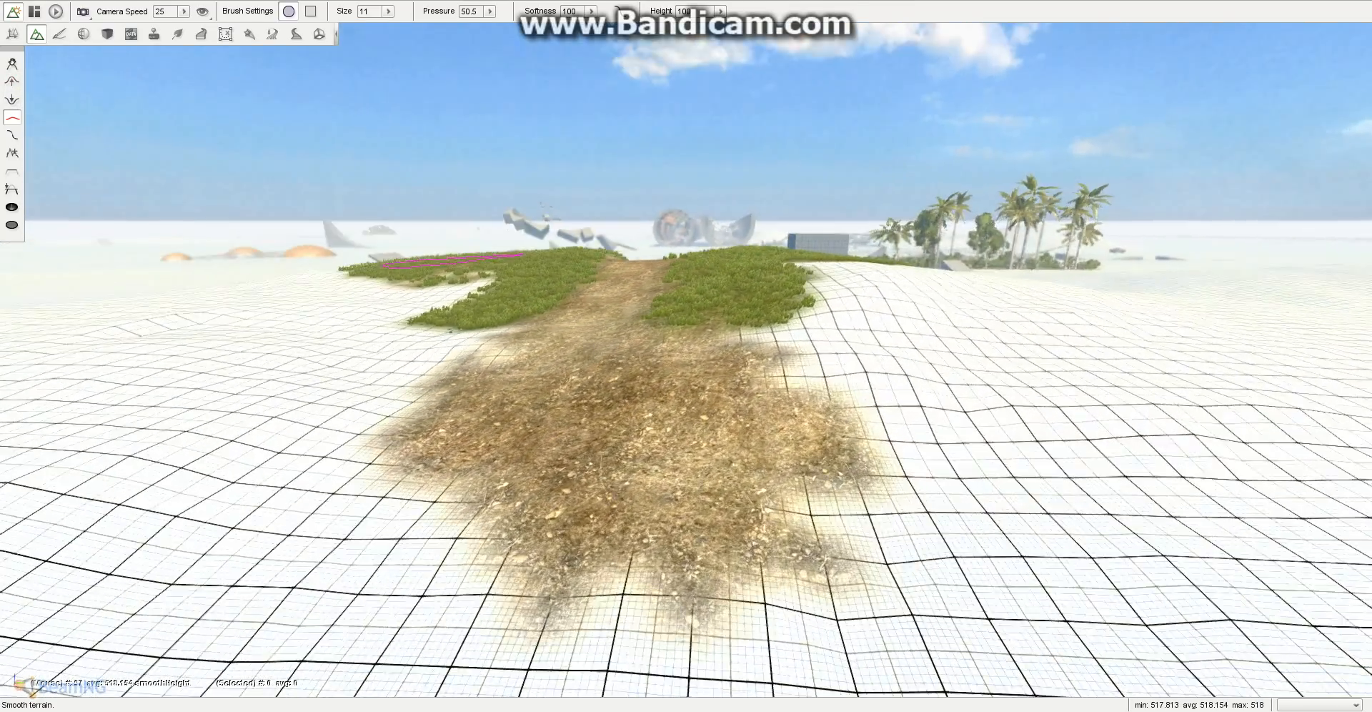
right_drag(541, 282, 400, 292)
key(w)
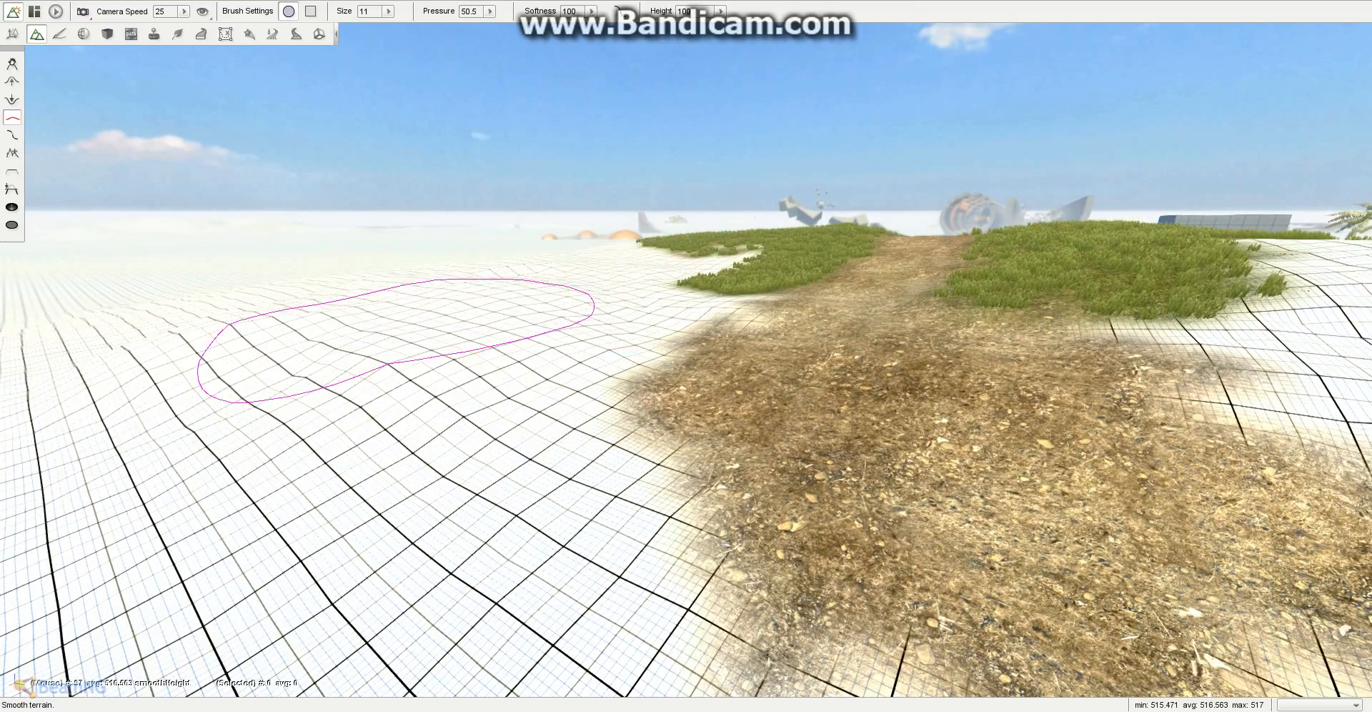
key(s)
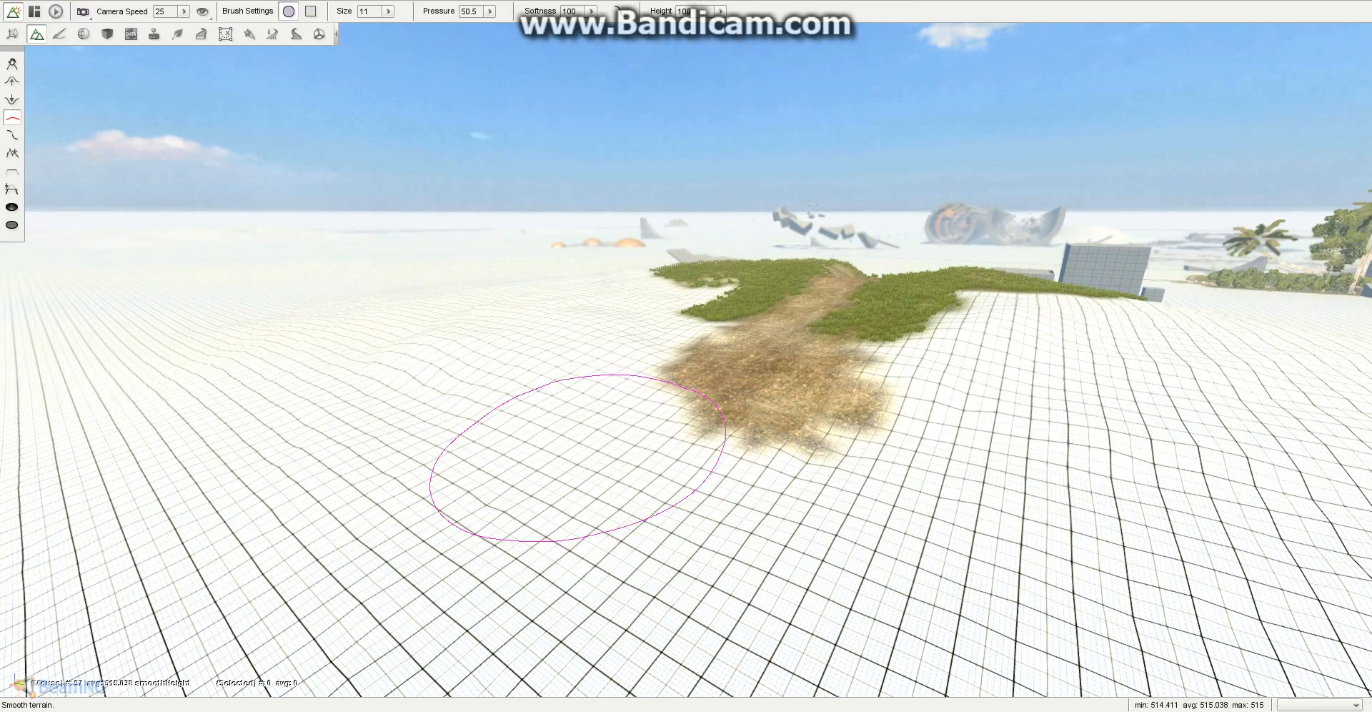
key(w)
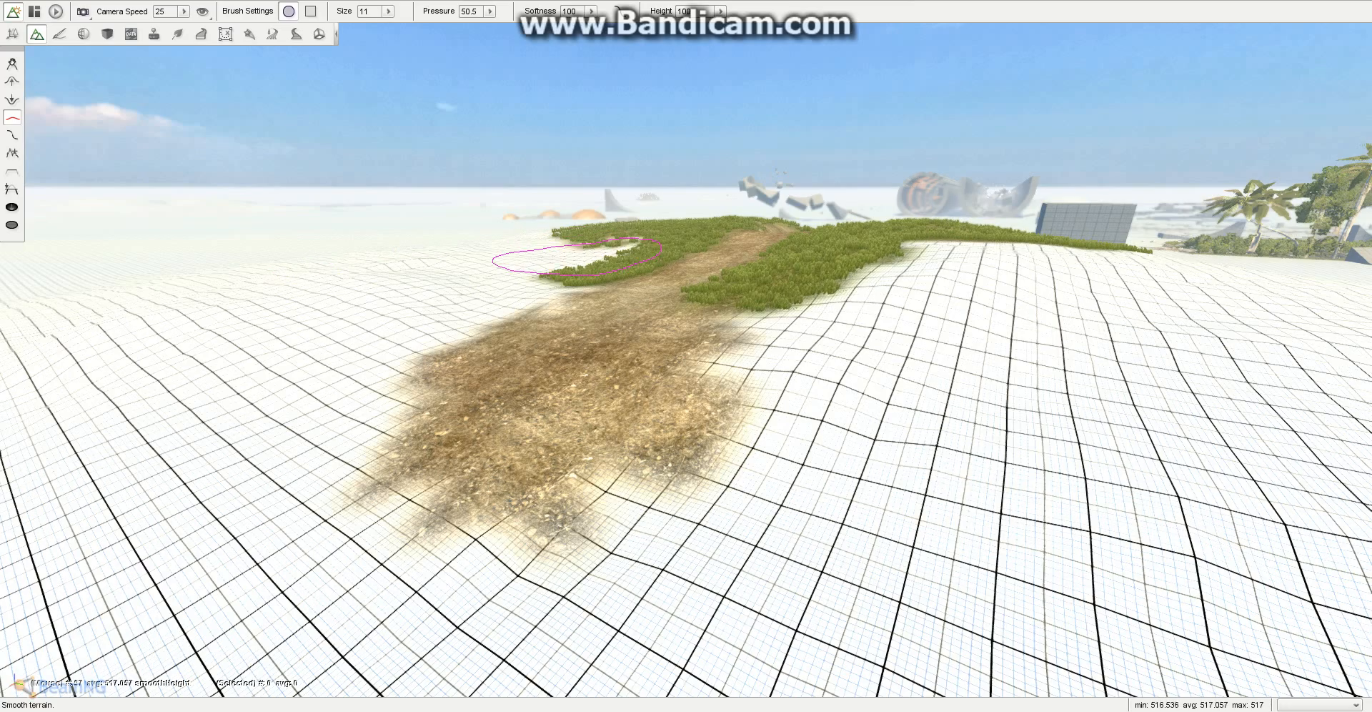
mouse_move(572, 262)
right_down()
mouse_move(786, 262)
mouse_move(607, 307)
mouse_move(608, 281)
mouse_move(677, 379)
right_up()
key(s)
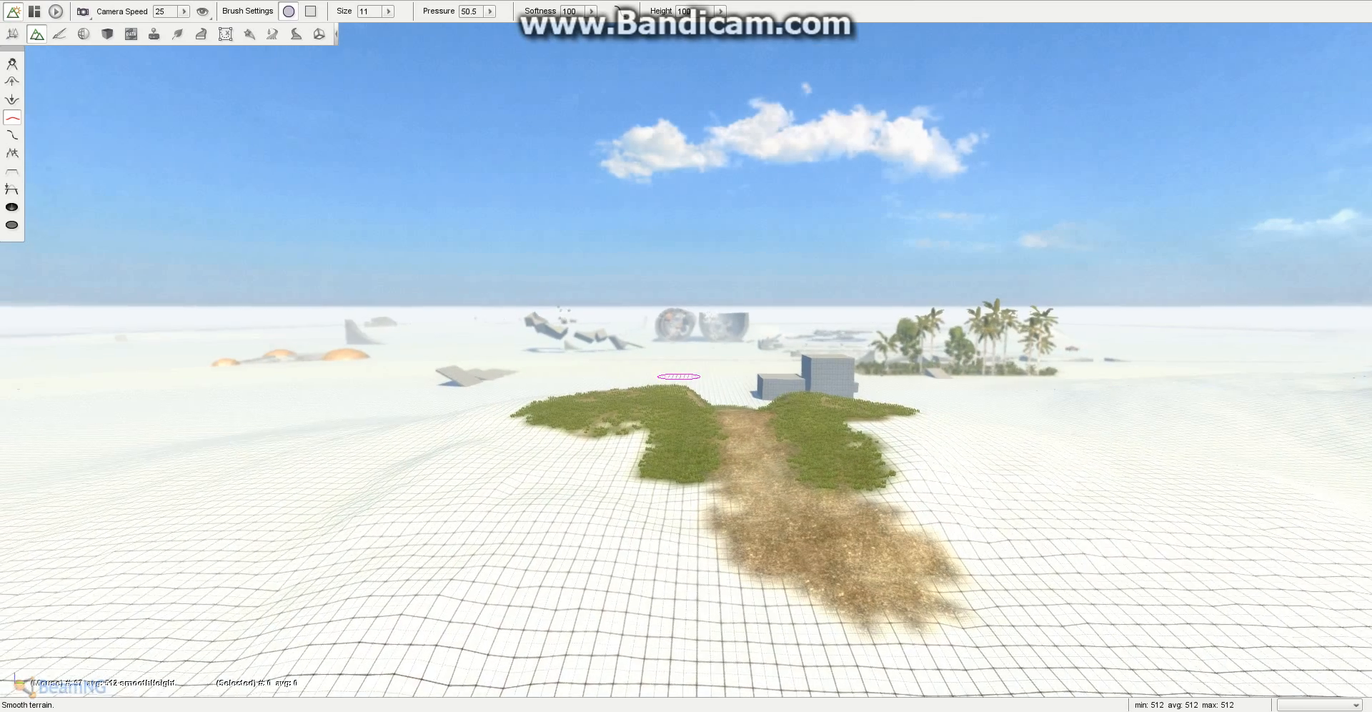
key(w)
Step: Switch to the object editor and look through the library's Level and Environment object categories
key(F1)
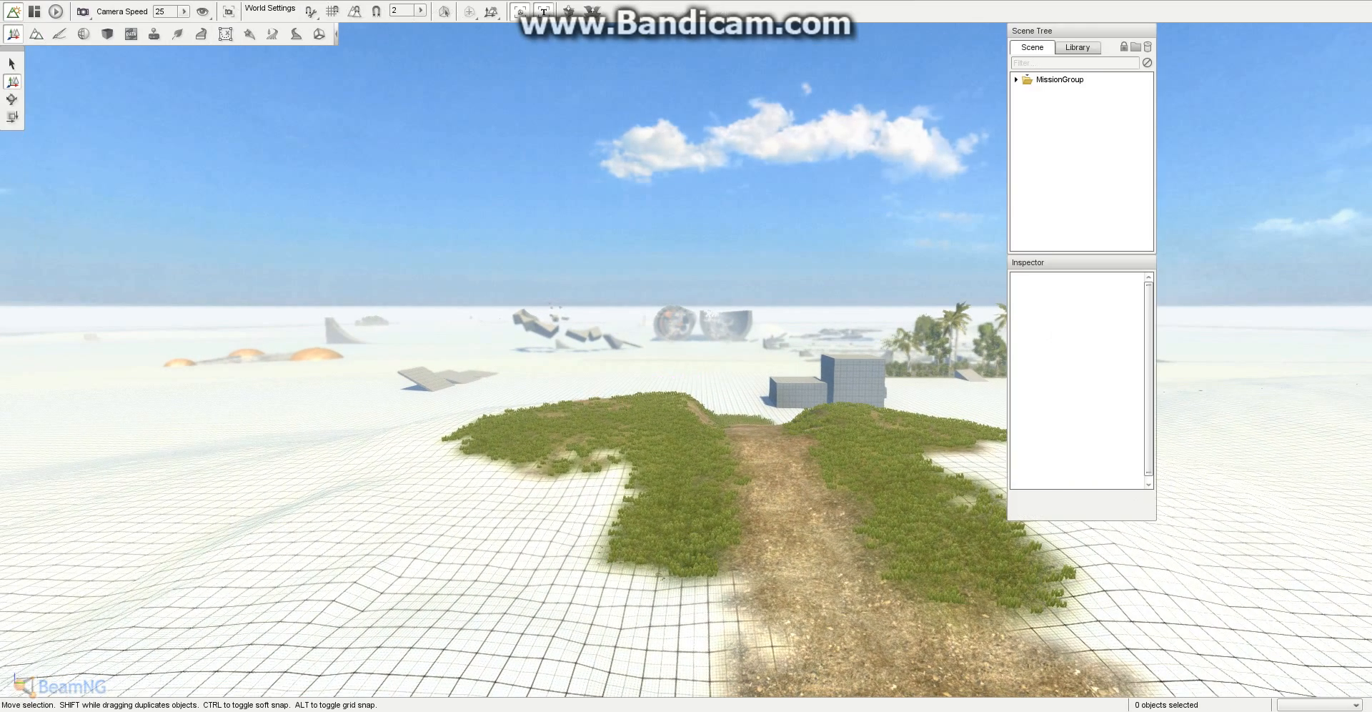
right_drag(678, 378, 678, 307)
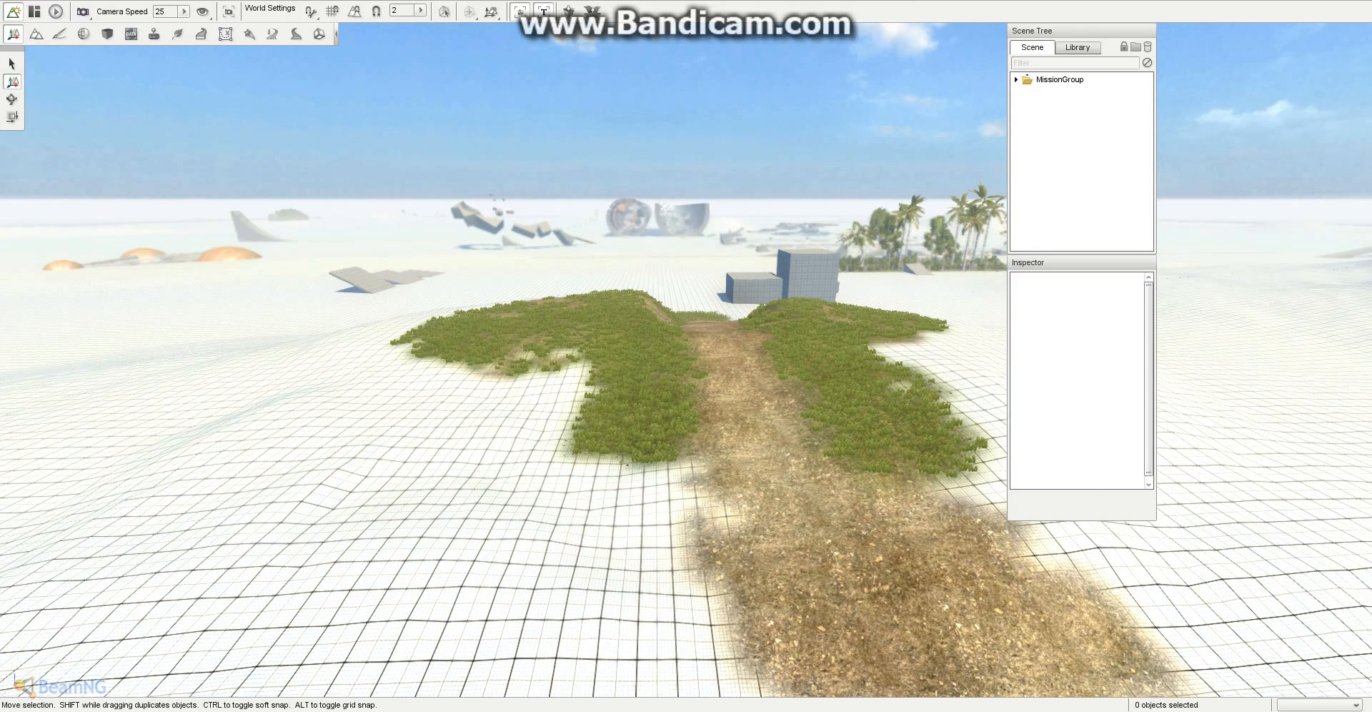
click(1078, 47)
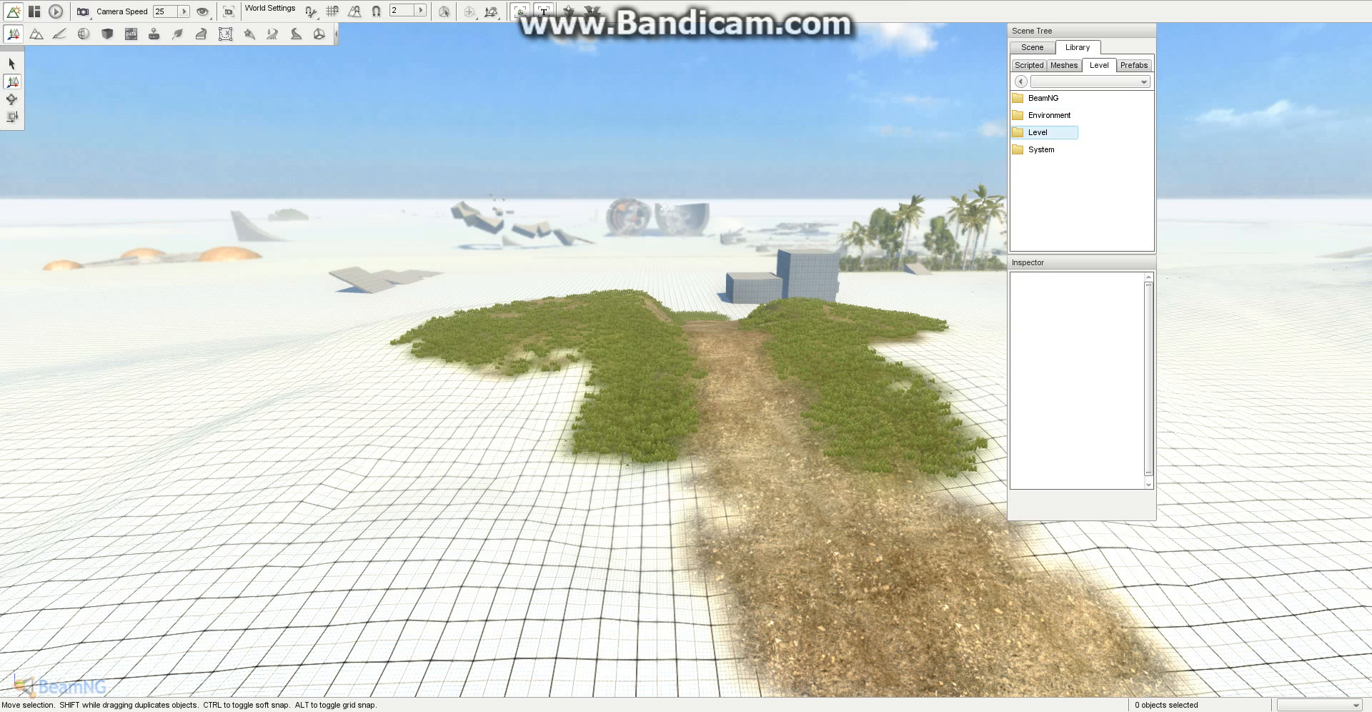
double_click(1038, 132)
click(1020, 81)
double_click(1049, 115)
click(1020, 81)
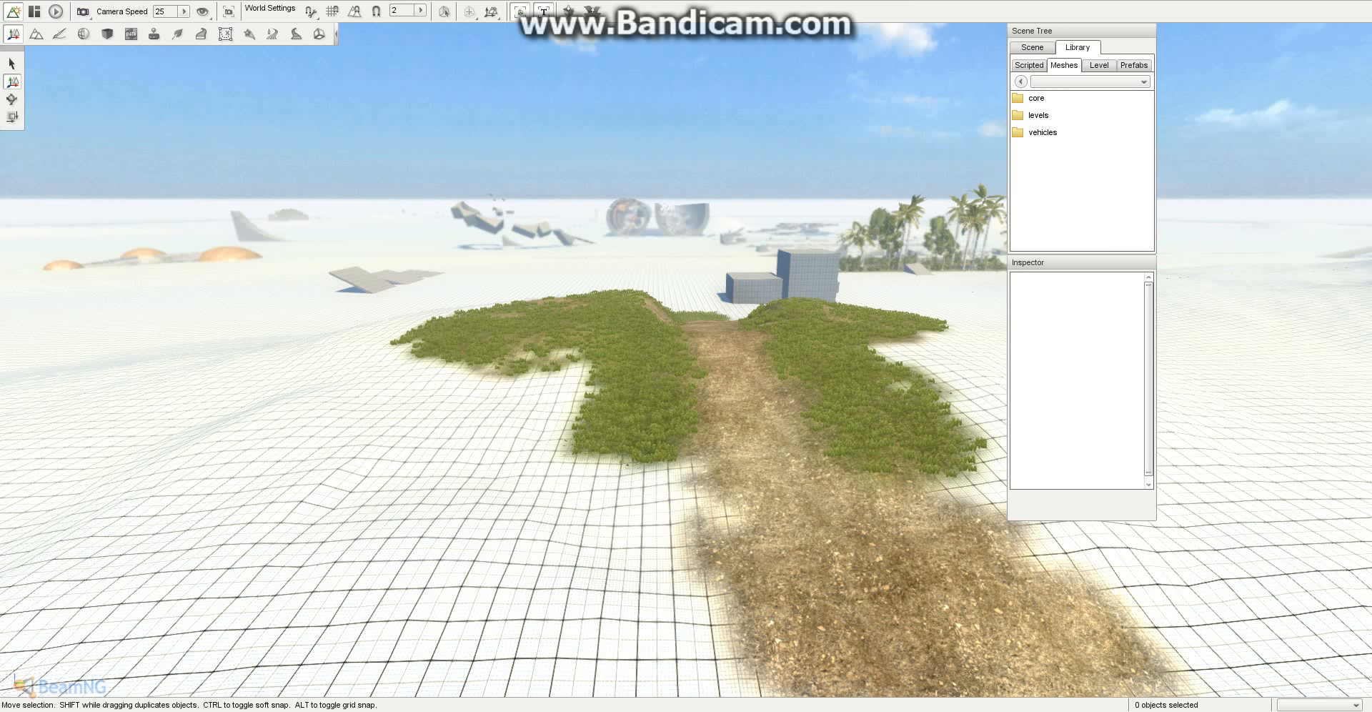
Step: Open the oak tree meshes in the levels/derby/art/shapes/trees/trees_oak folder of the mesh library
double_click(1038, 116)
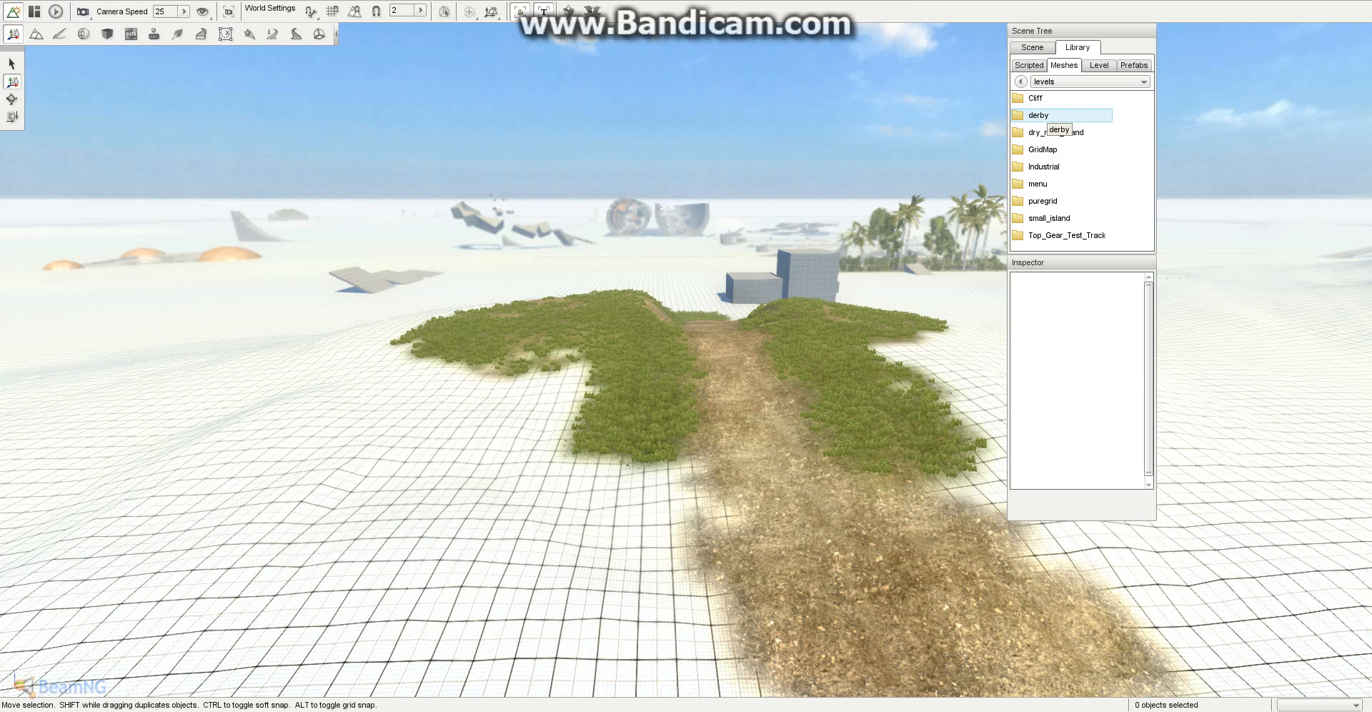
double_click(1051, 116)
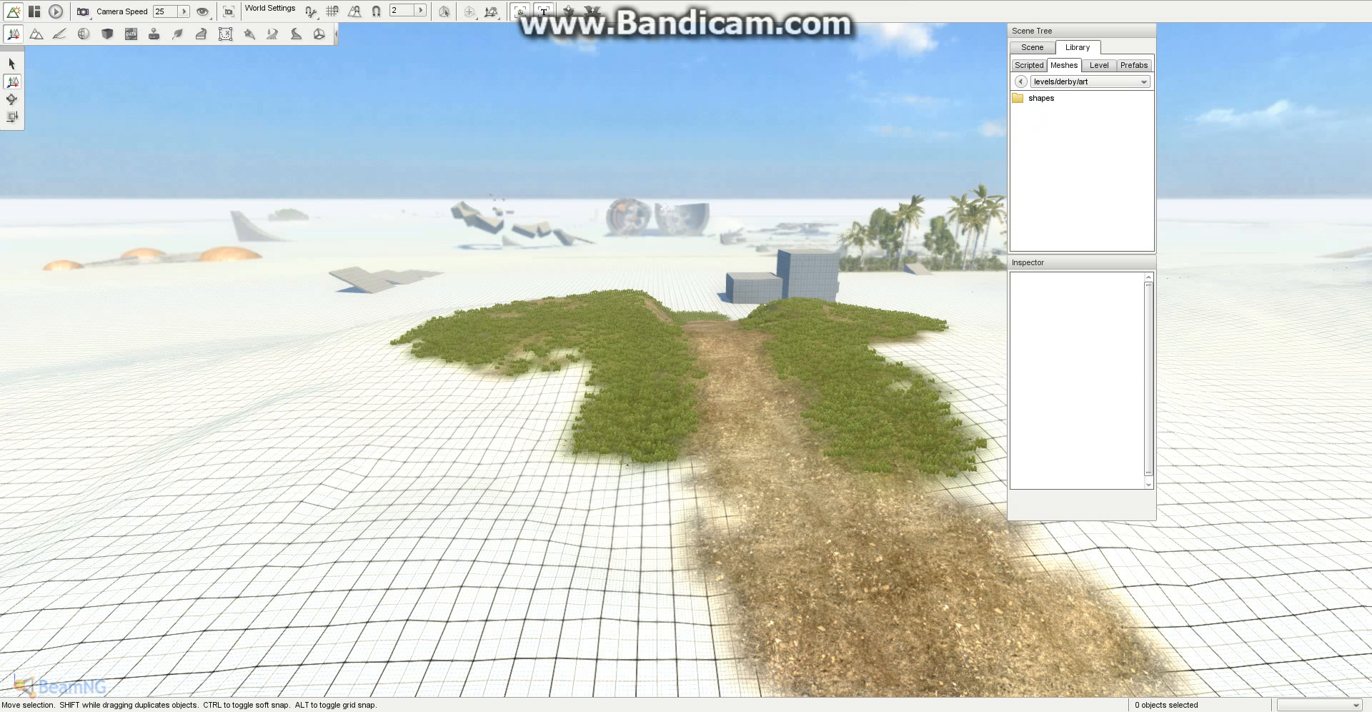
double_click(1039, 167)
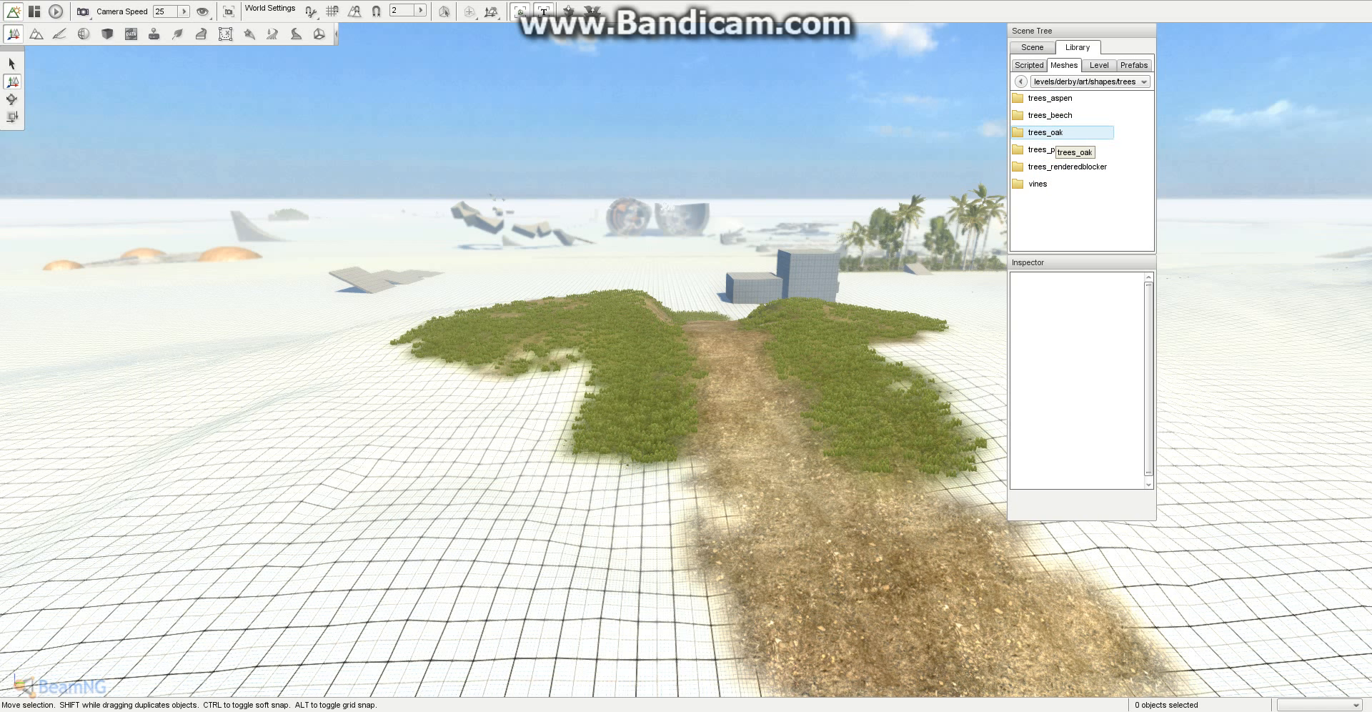
double_click(1046, 133)
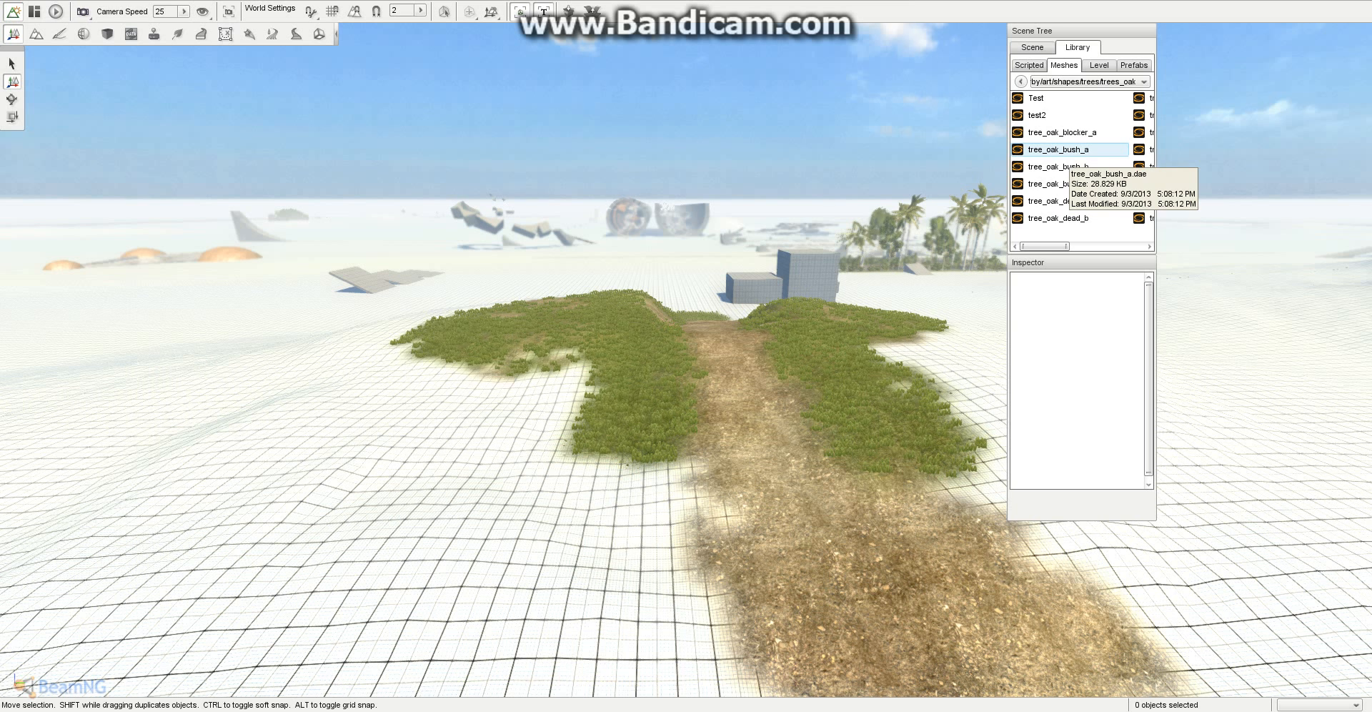
Step: Insert the tree_oak_large_a mesh into the level
scroll(1081, 158, down, 3)
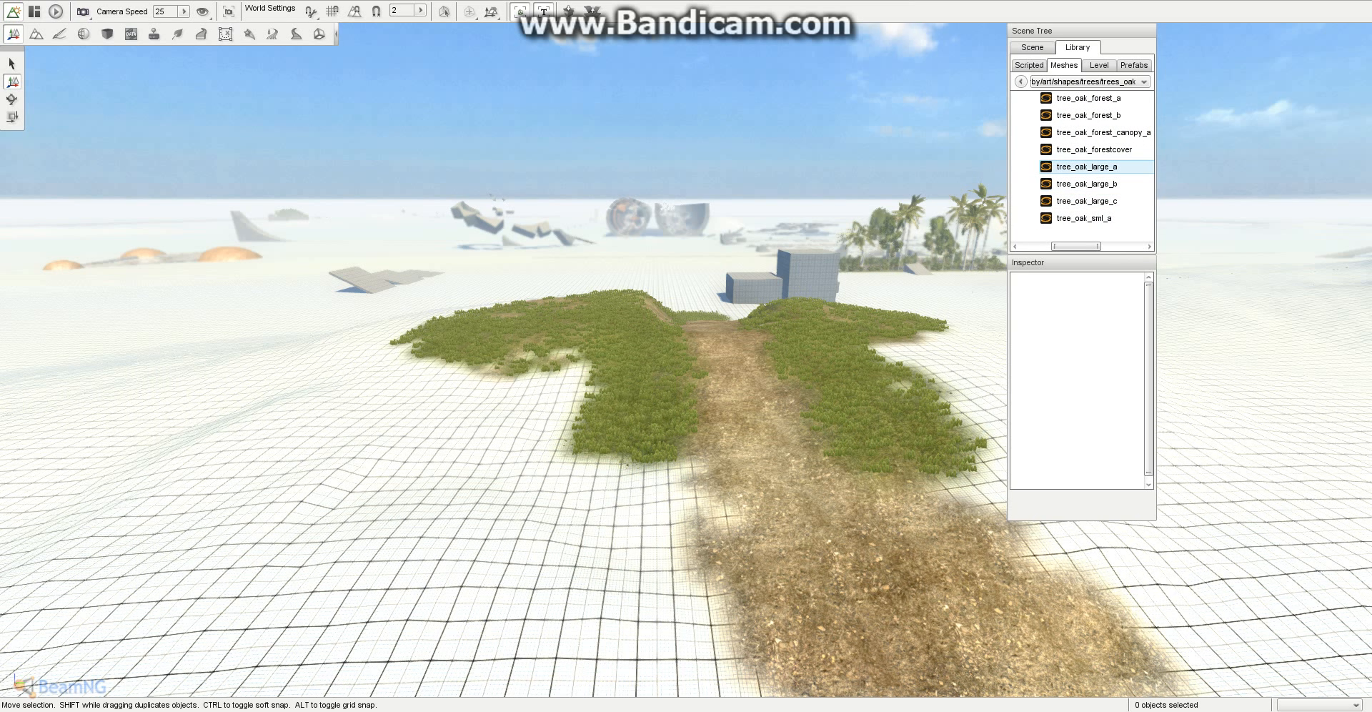
double_click(1086, 166)
key(Return)
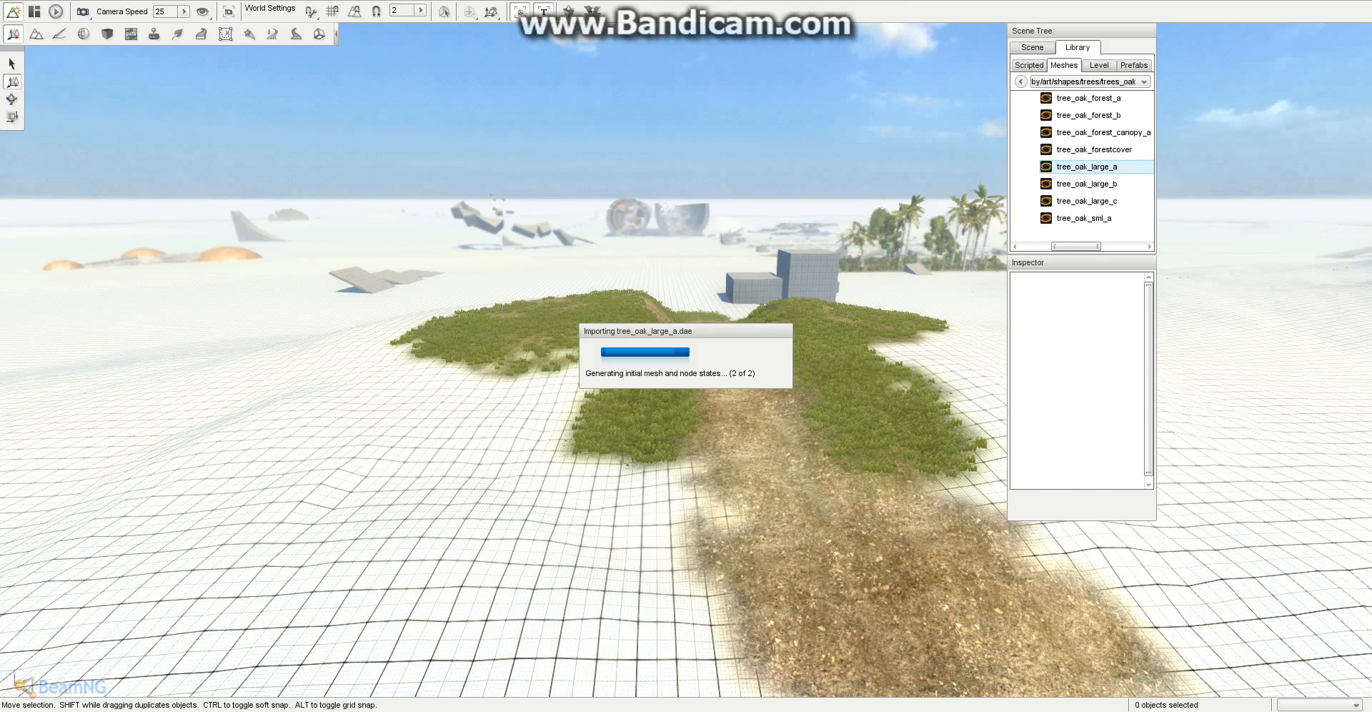
Step: Move the oak tree along its Y axis off the dirt path, onto the ground beside the grass bank
key(w)
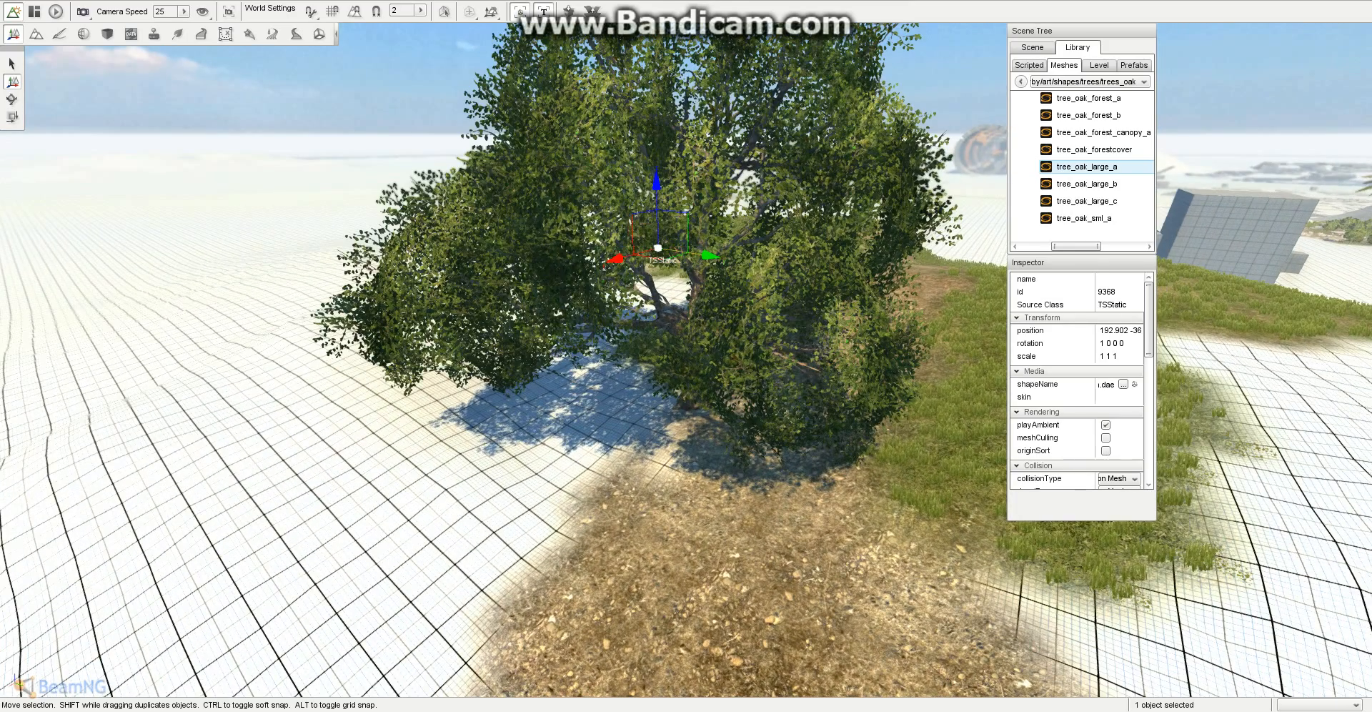
drag(709, 255, 542, 250)
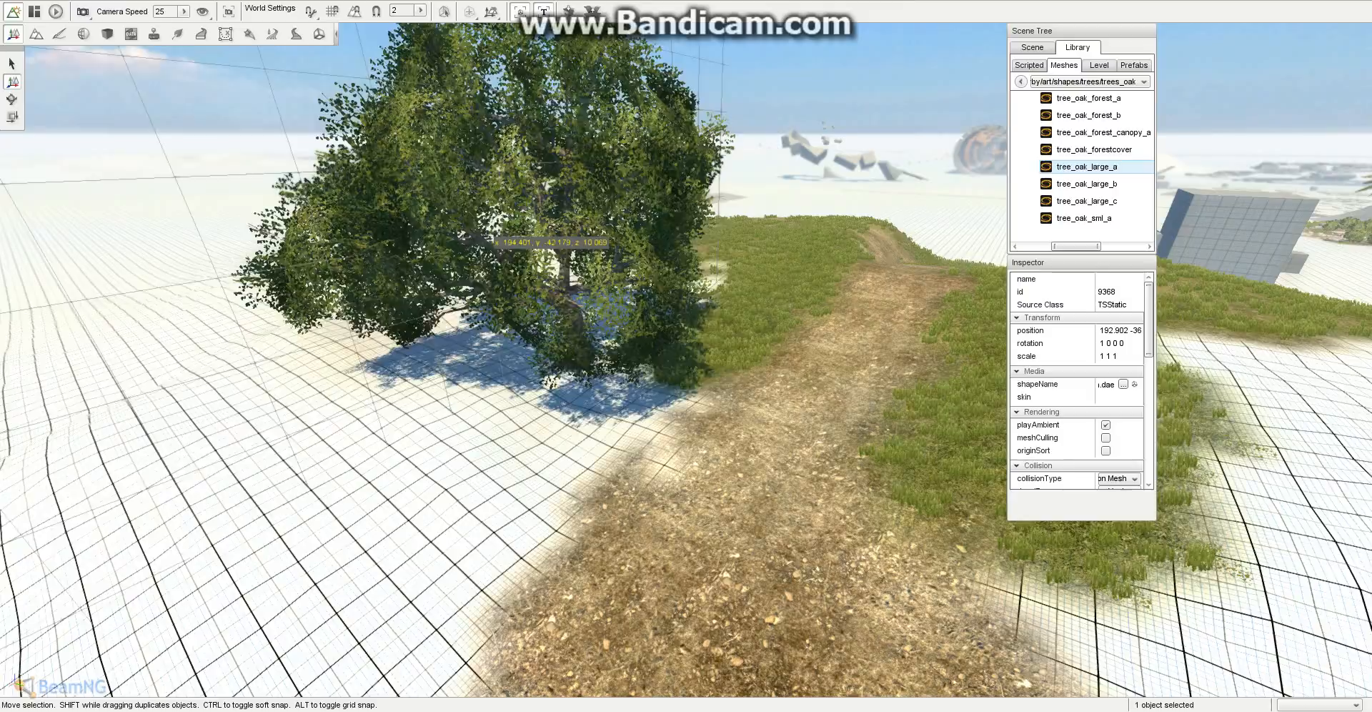
key(w)
key(s)
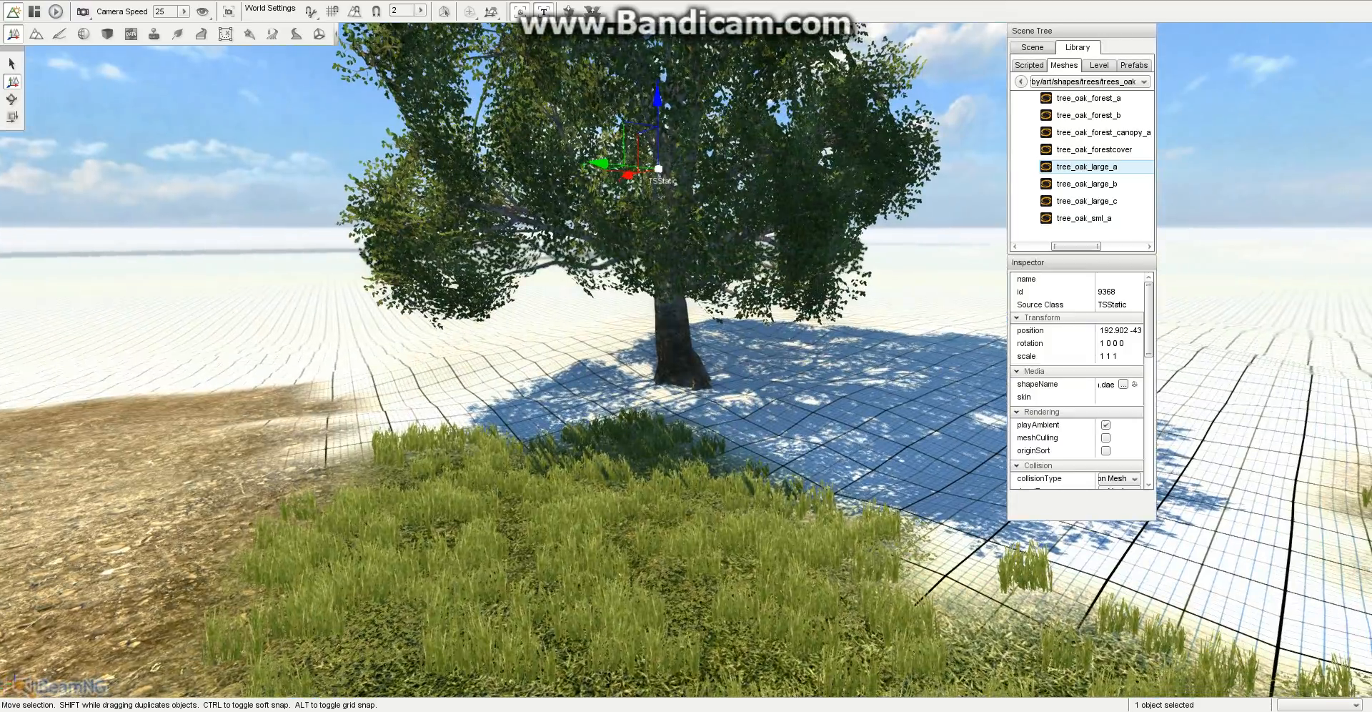
Step: Move the large oak along its X and Y axes to the bare ground beside the grass bank, at about X 186.473
drag(601, 162, 854, 150)
key(s)
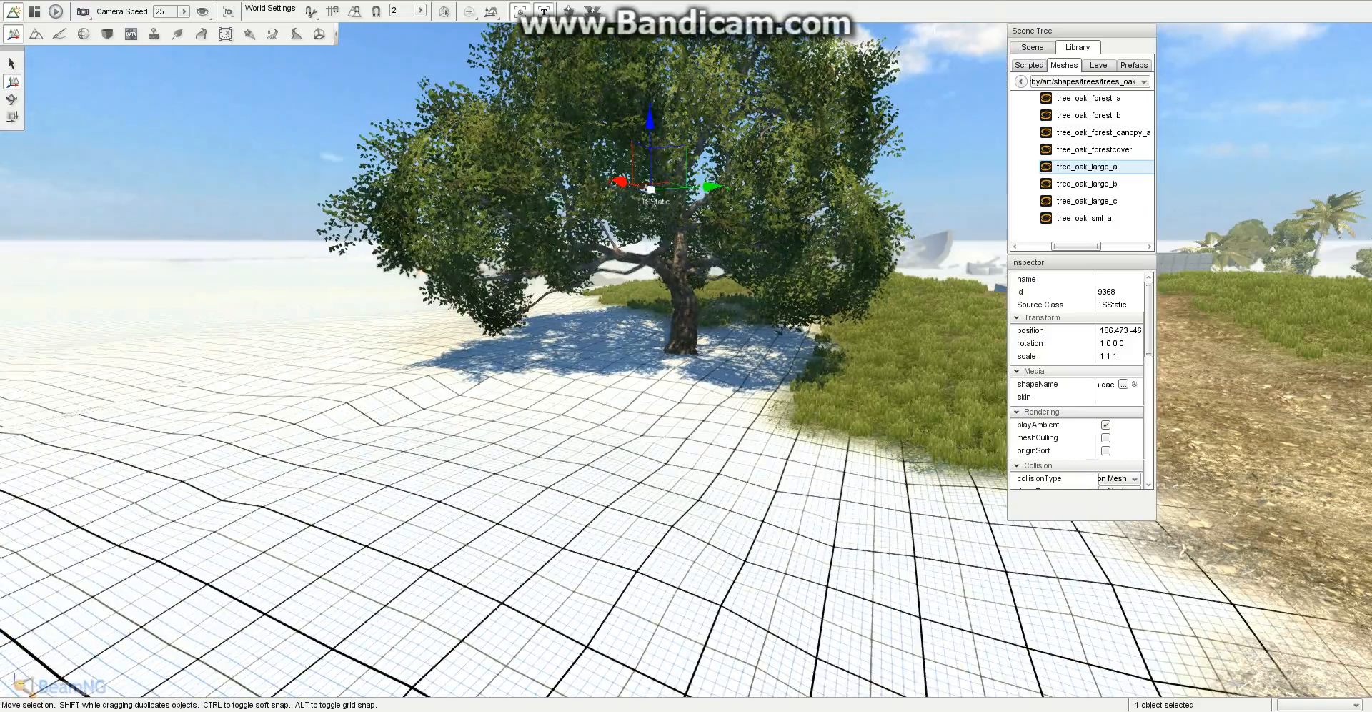
drag(650, 187, 558, 175)
key(d)
right_drag(559, 175, 400, 150)
key(w)
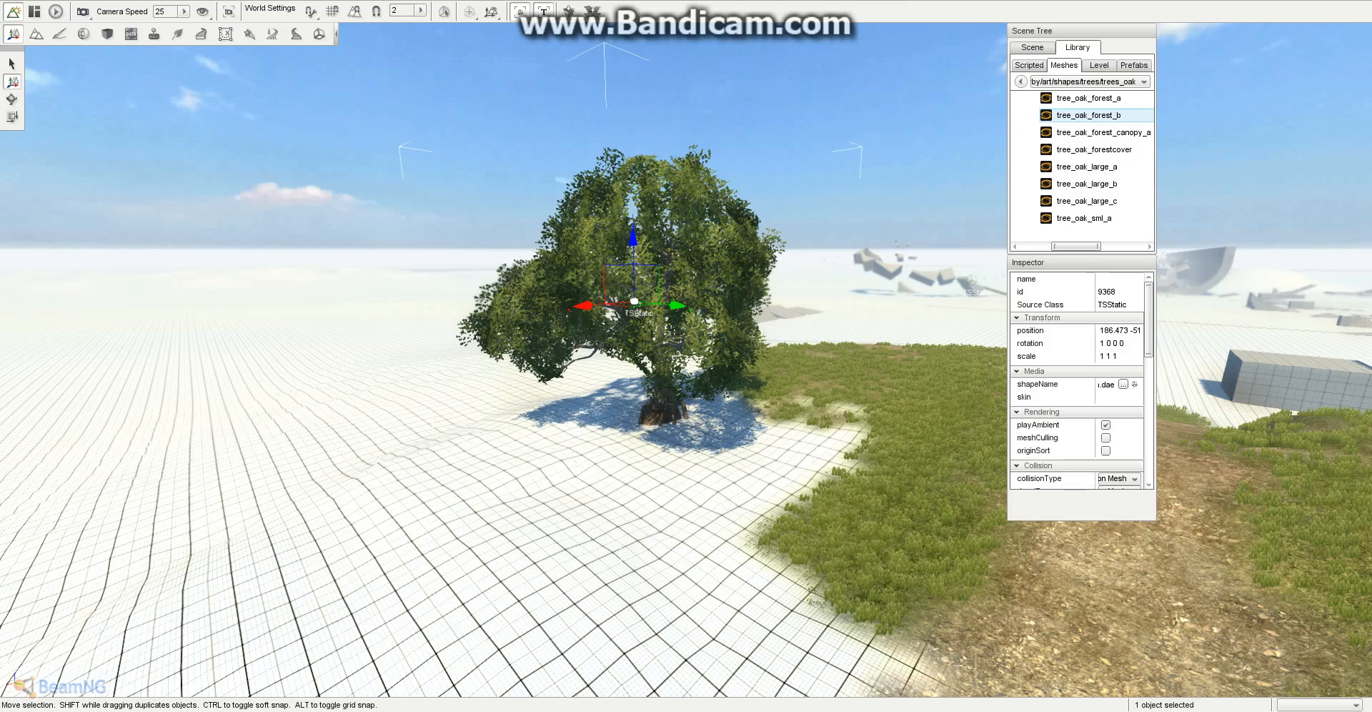
Step: Insert the tree_oak_forest_b mesh and sink it into the ground near the large oak so only its crown shows as a bush
double_click(1088, 115)
click(827, 484)
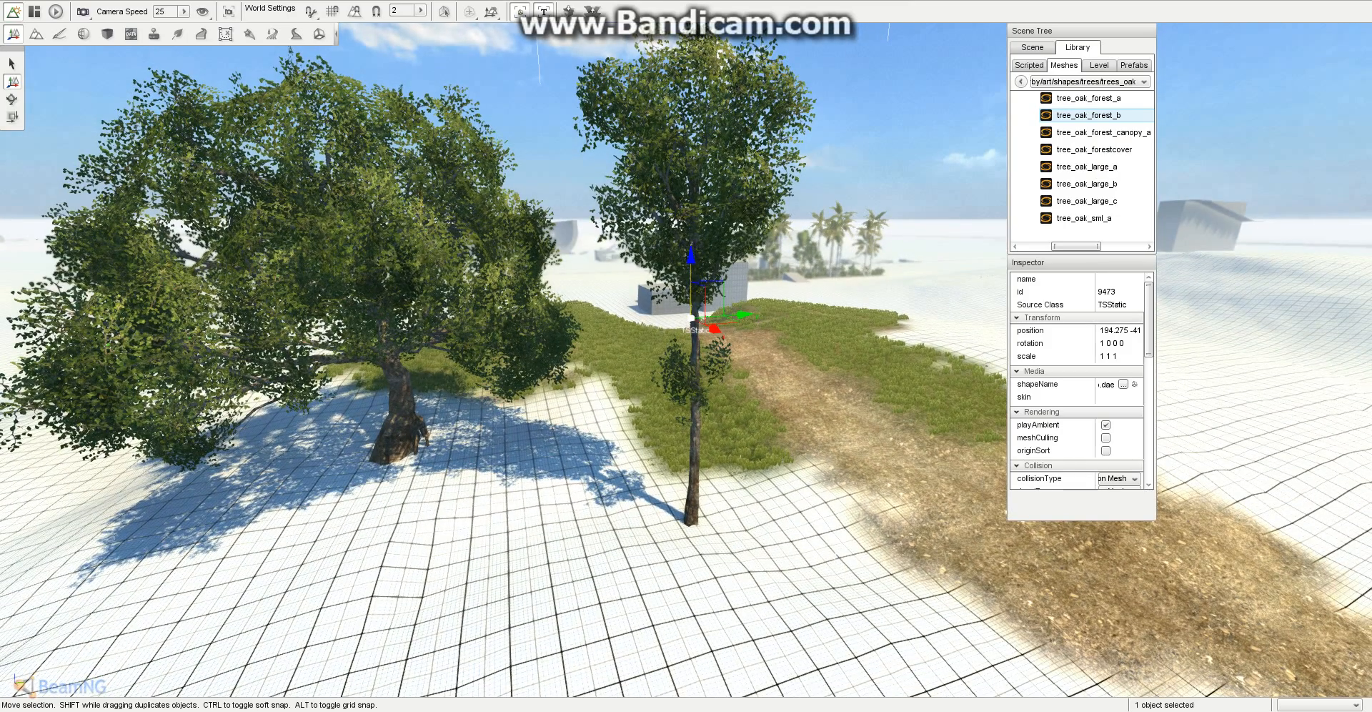
drag(690, 262, 706, 563)
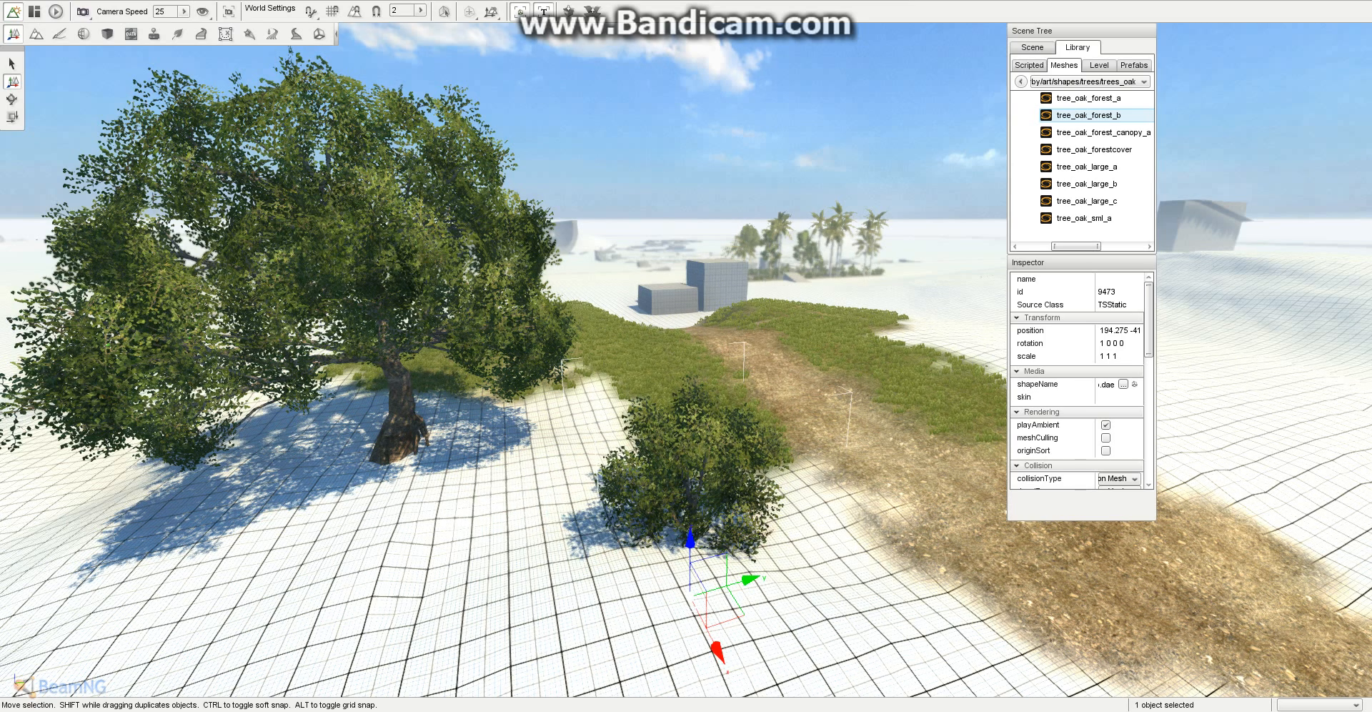
click(637, 505)
Step: Reselect the sunken forest oak beside the dirt path, lower it slightly further, and deselect it
key(d)
mouse_move(637, 505)
right_down()
mouse_move(700, 227)
mouse_move(637, 505)
right_up()
key(w)
key(s)
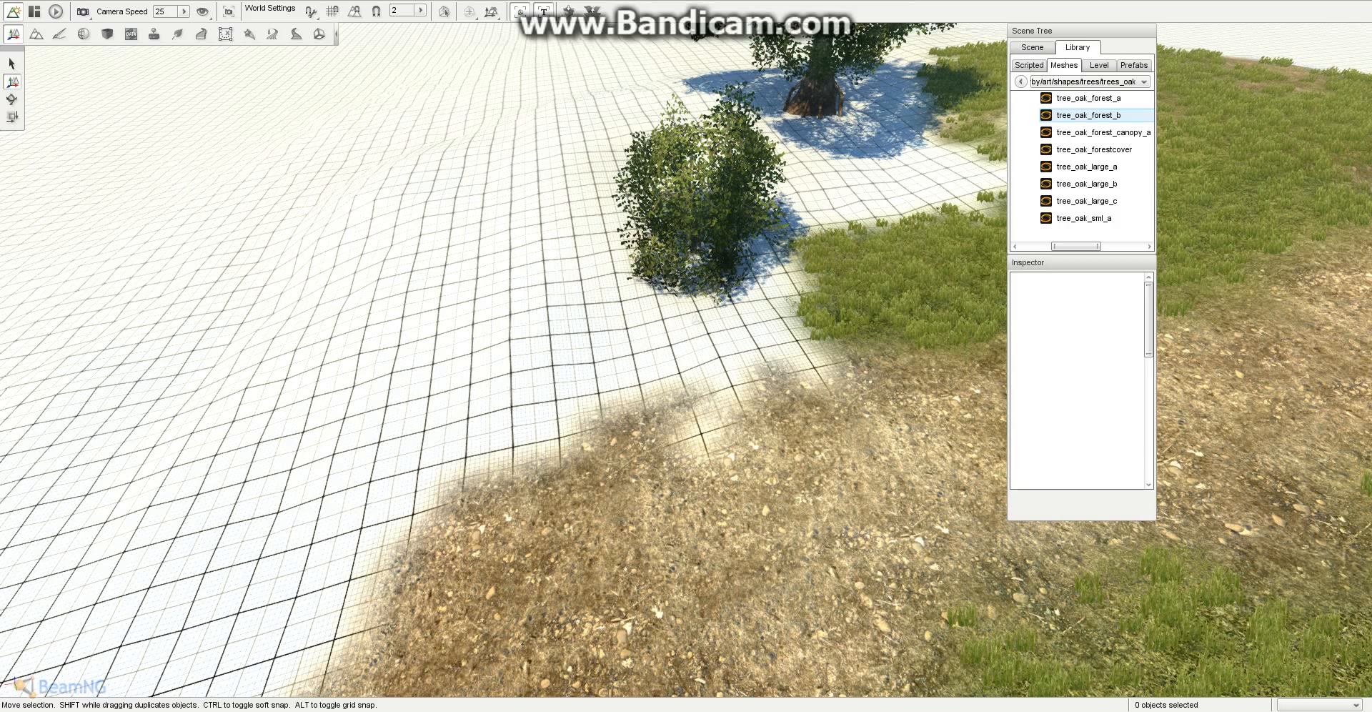
right_drag(637, 505, 637, 505)
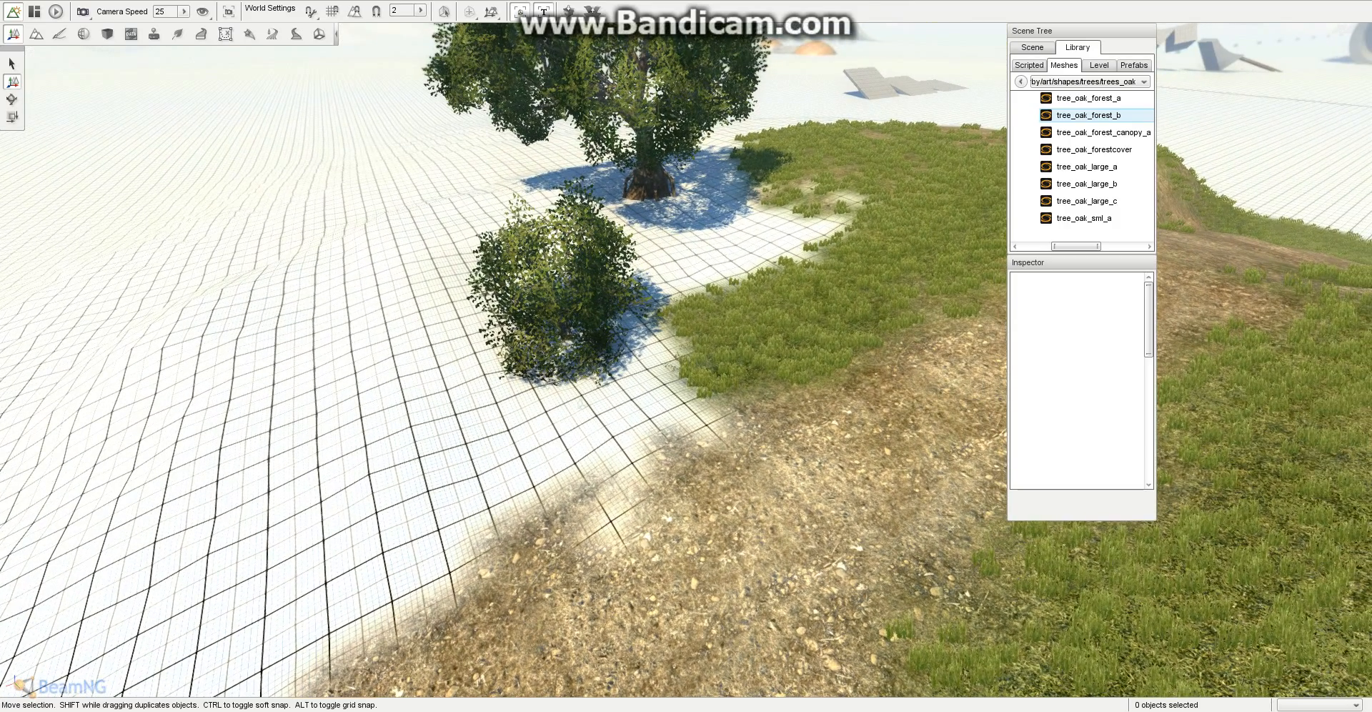
click(580, 404)
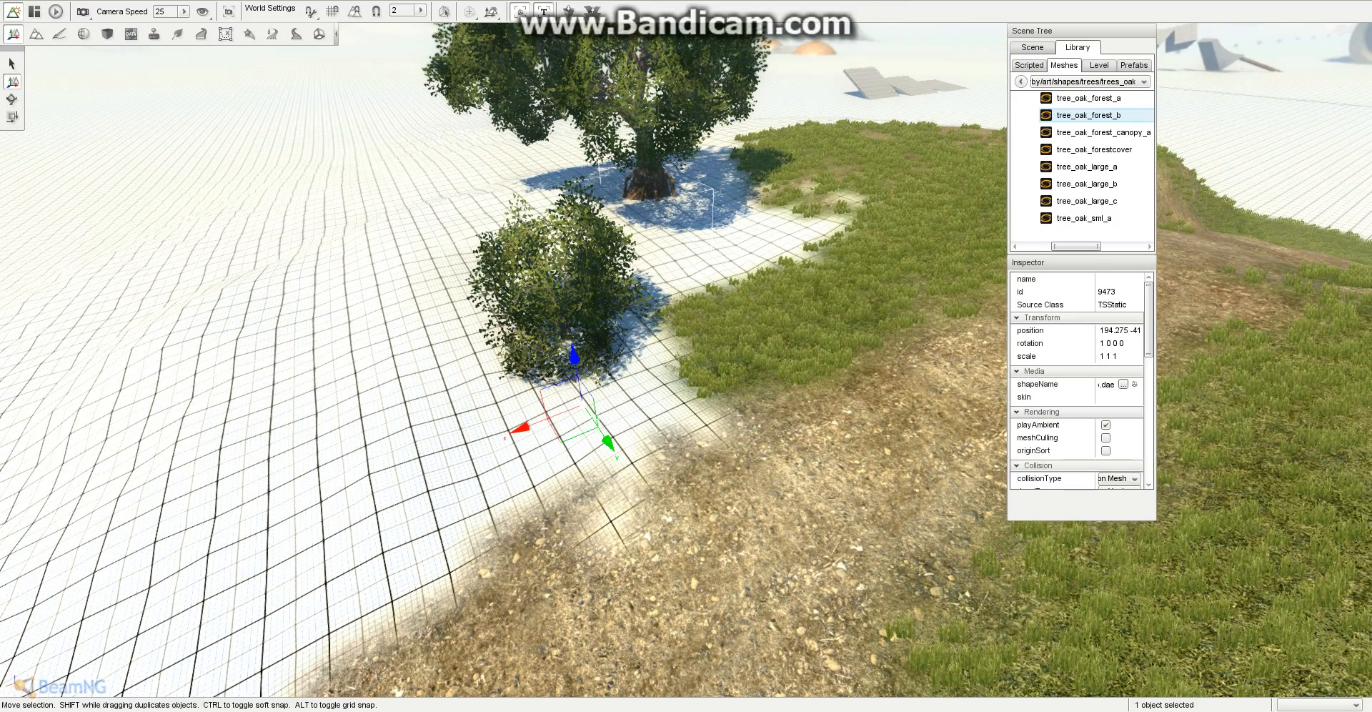
mouse_move(578, 378)
mouse_down()
mouse_move(575, 366)
mouse_move(581, 397)
mouse_up()
key(x)
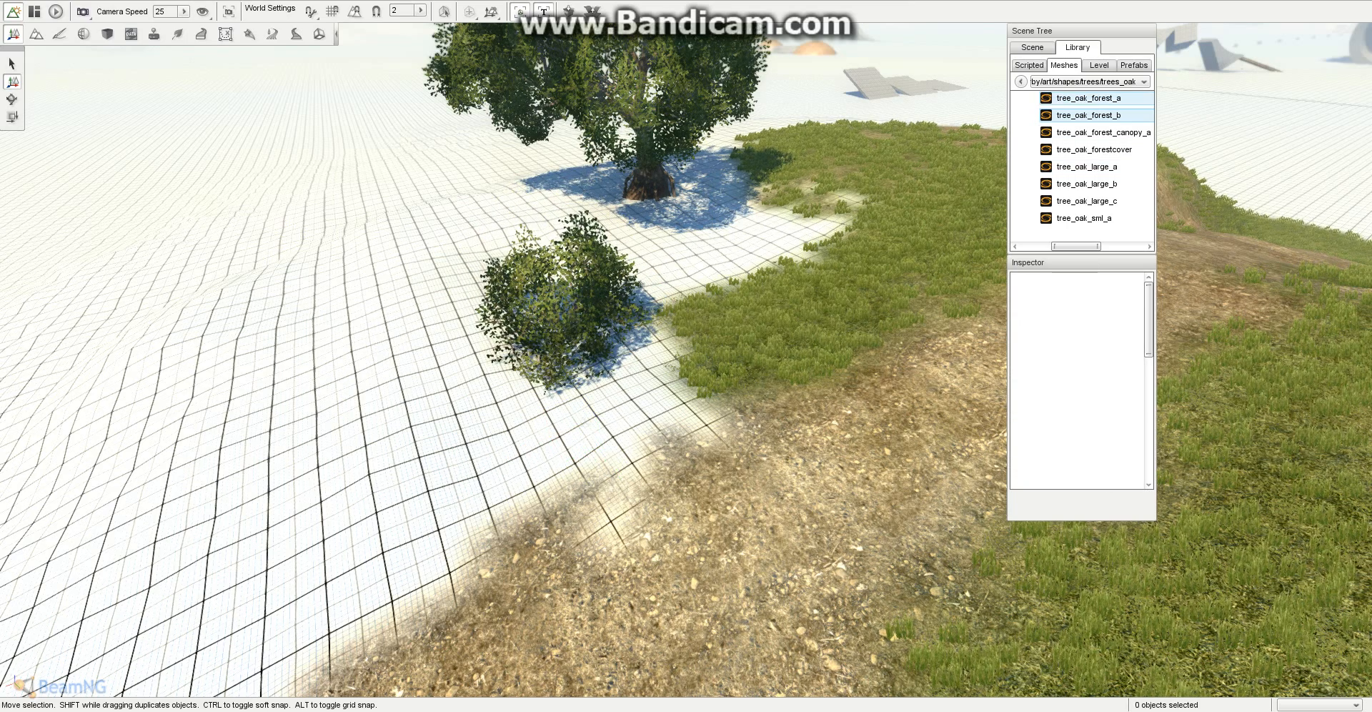
Step: Insert the tree_oak_forest_a mesh and sink it into the ground next to the first bush, at about X 191.156
double_click(1087, 98)
key(Return)
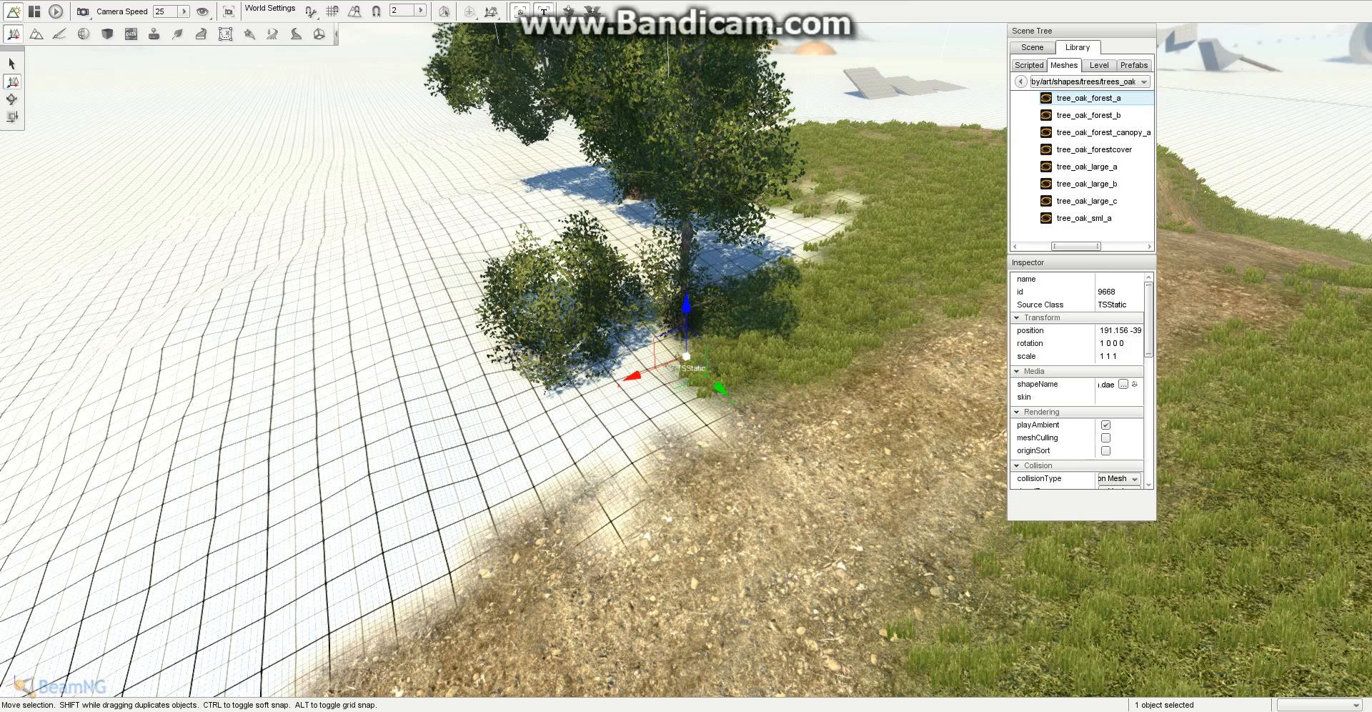
drag(686, 355, 663, 485)
right_drag(664, 485, 550, 493)
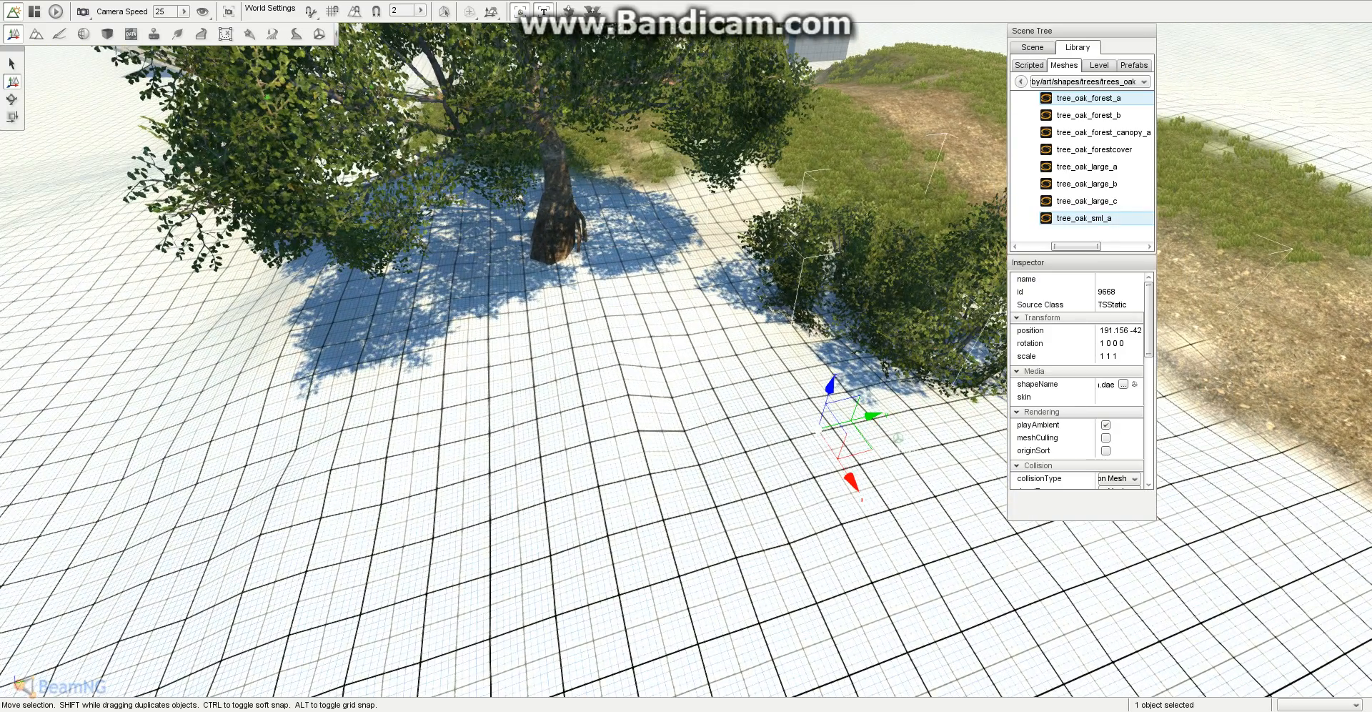
Step: Insert the tree_oak_sml_a mesh and move it to the base of the large oak's trunk, at about X 188
double_click(1083, 218)
key(Return)
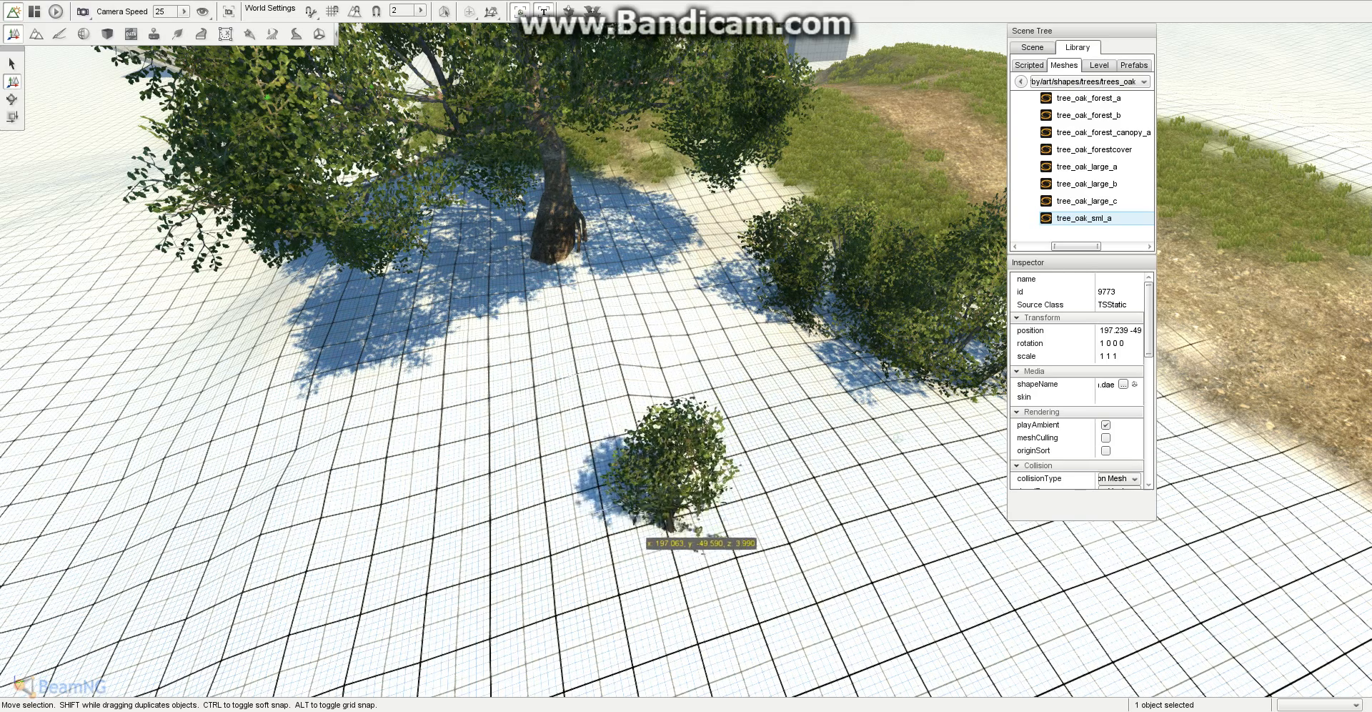
drag(696, 514, 639, 314)
Step: Rotate the small oak about 55 degrees around its Z axis and move it closer to the trunk, at about X 187.851
key(3)
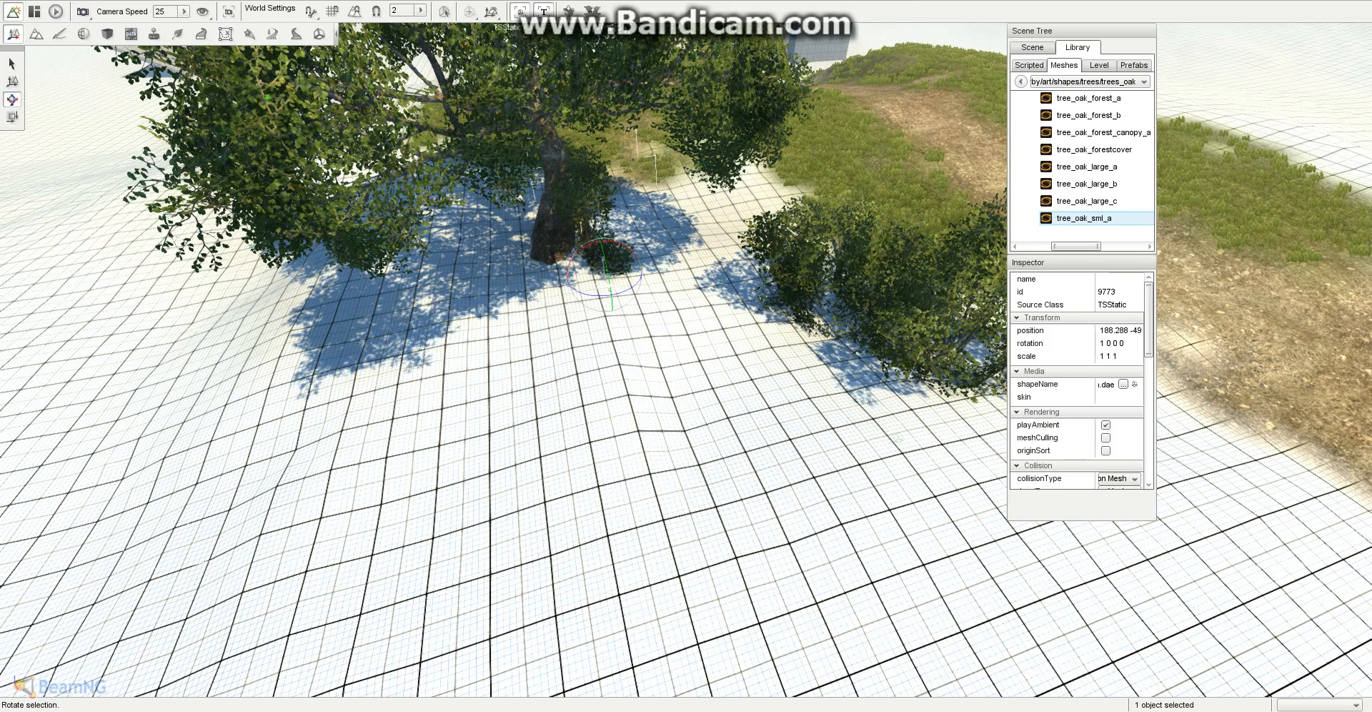
mouse_move(603, 293)
mouse_down()
mouse_move(593, 307)
mouse_move(608, 309)
mouse_up()
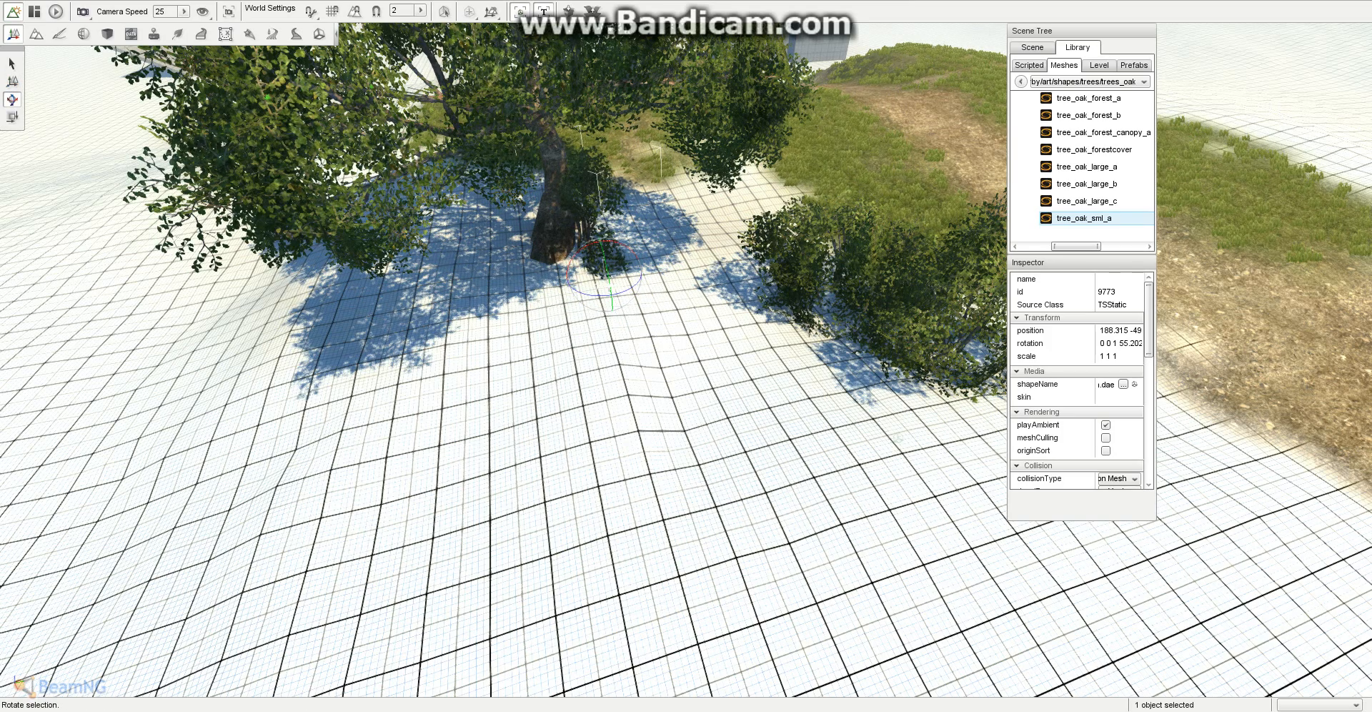
key(2)
right_drag(608, 309, 607, 272)
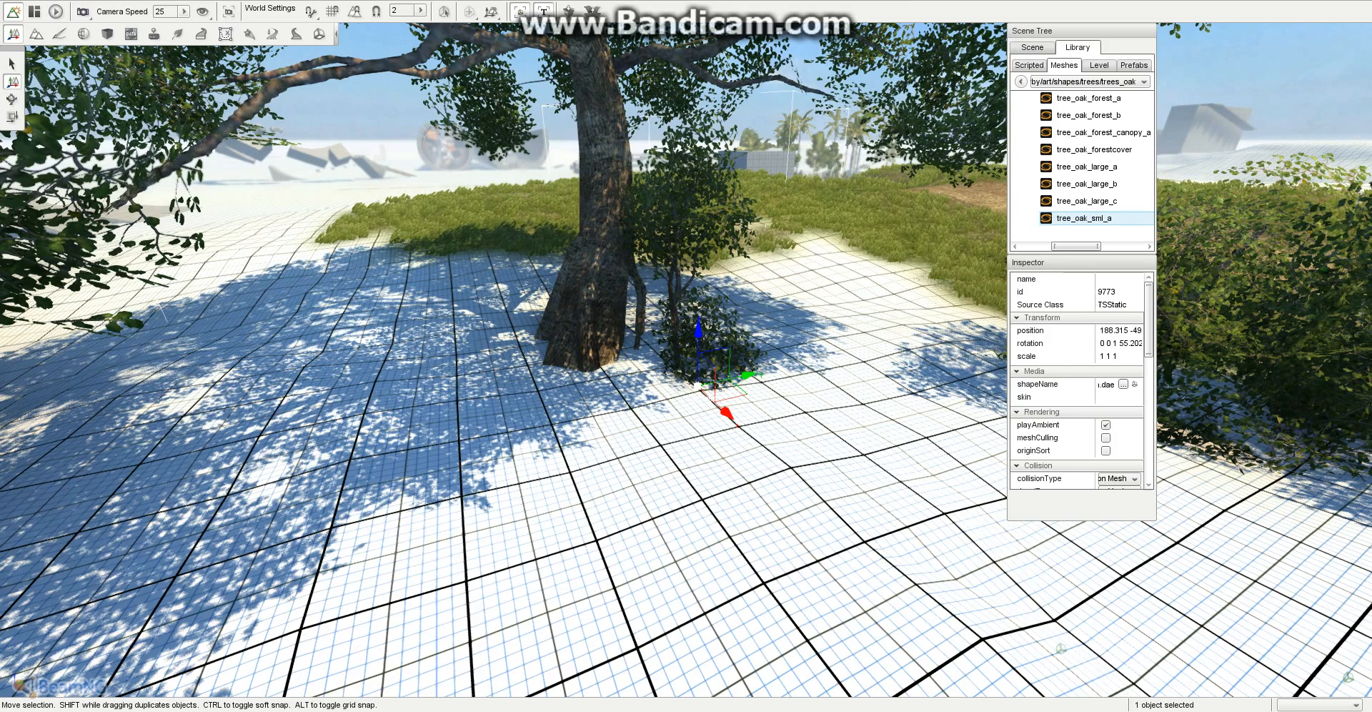
mouse_move(714, 375)
mouse_down()
mouse_move(711, 407)
mouse_move(703, 389)
mouse_up()
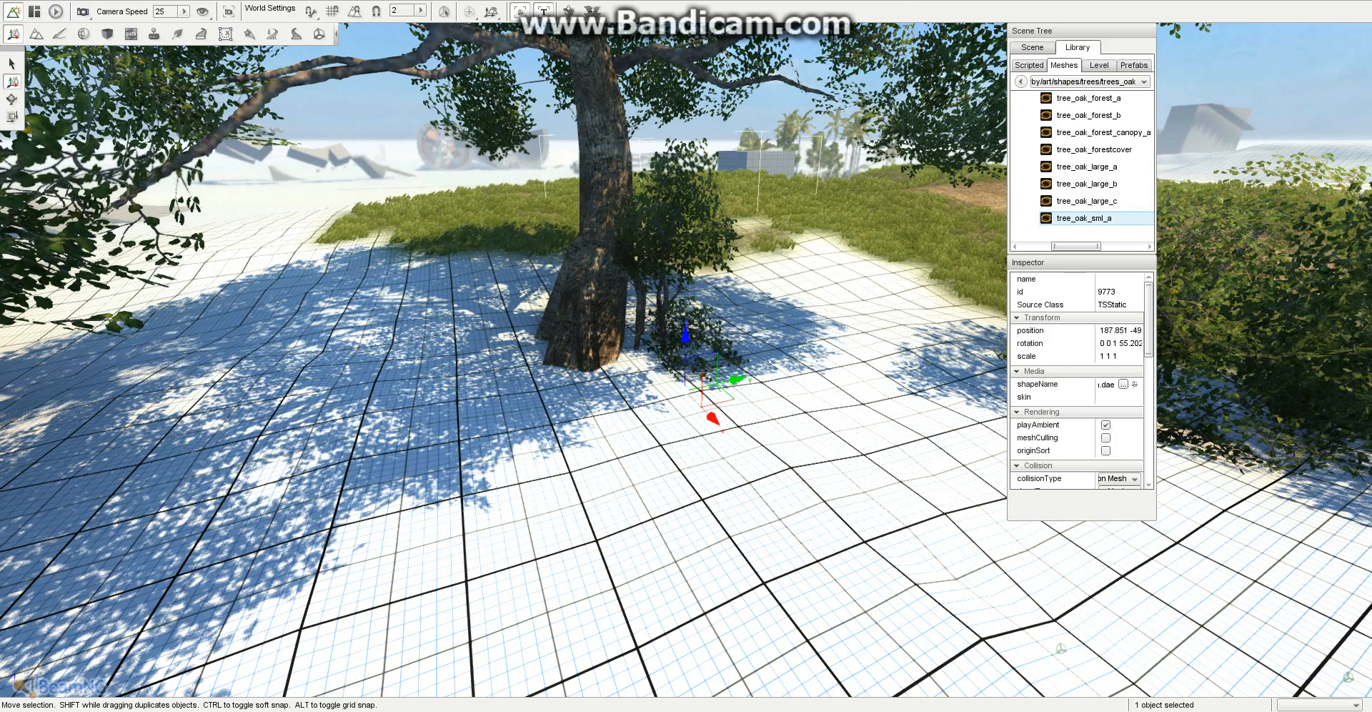
Step: Insert the tree_oak_sml_b mesh and sink it into the ground beside the large oak's trunk, at about X 188.327
scroll(1080, 164, right, 5)
click(1105, 97)
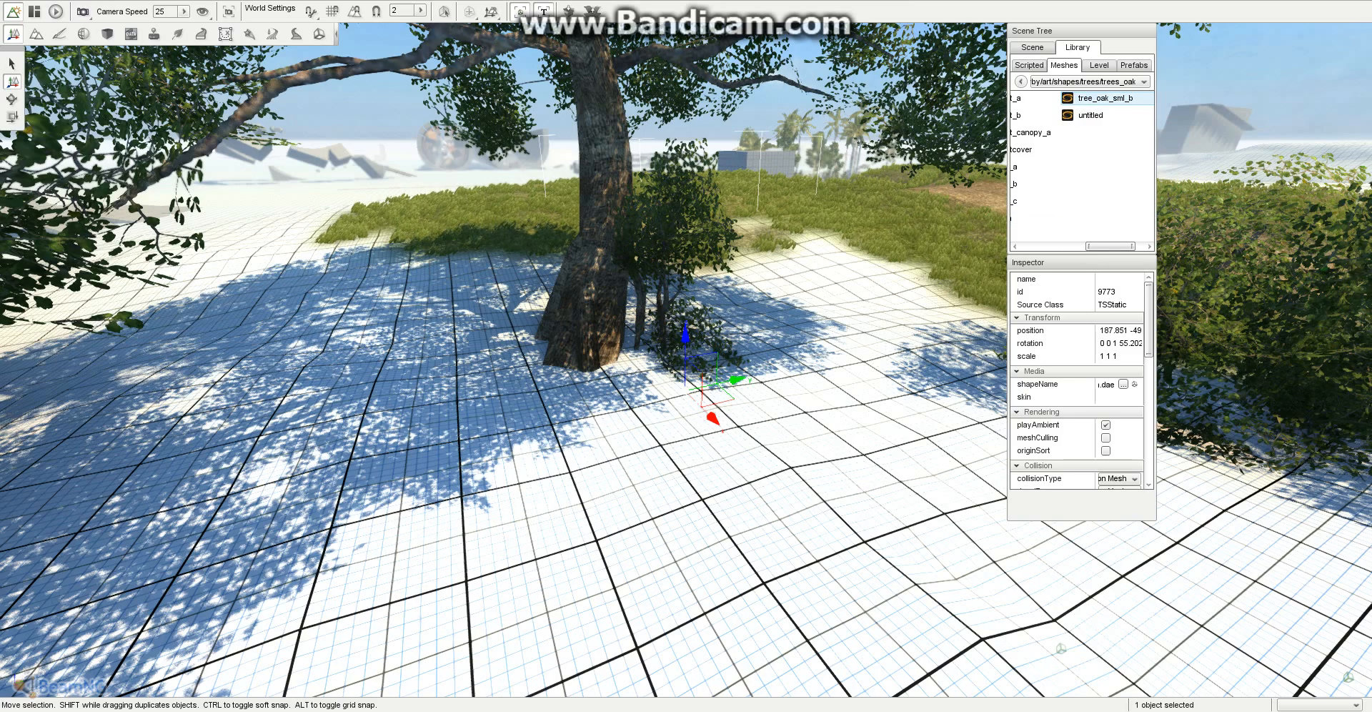
click(821, 483)
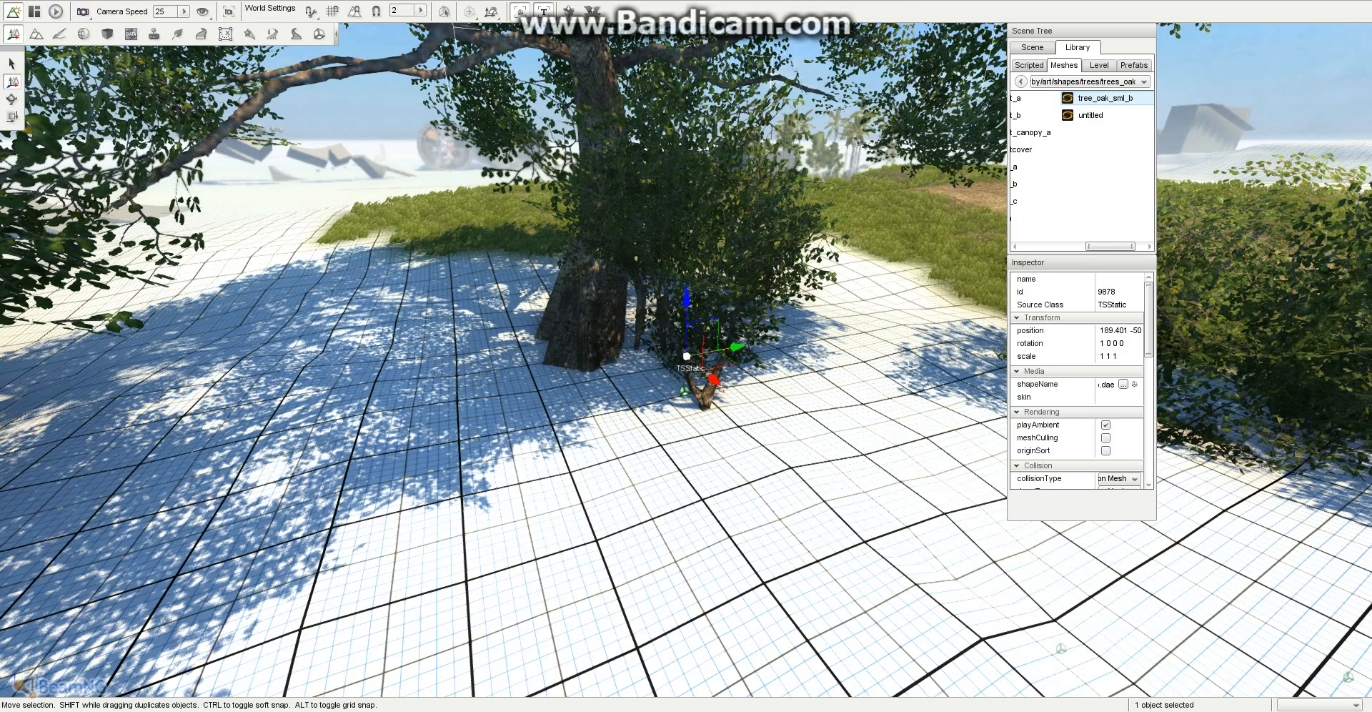
drag(711, 520, 678, 480)
right_drag(679, 480, 808, 477)
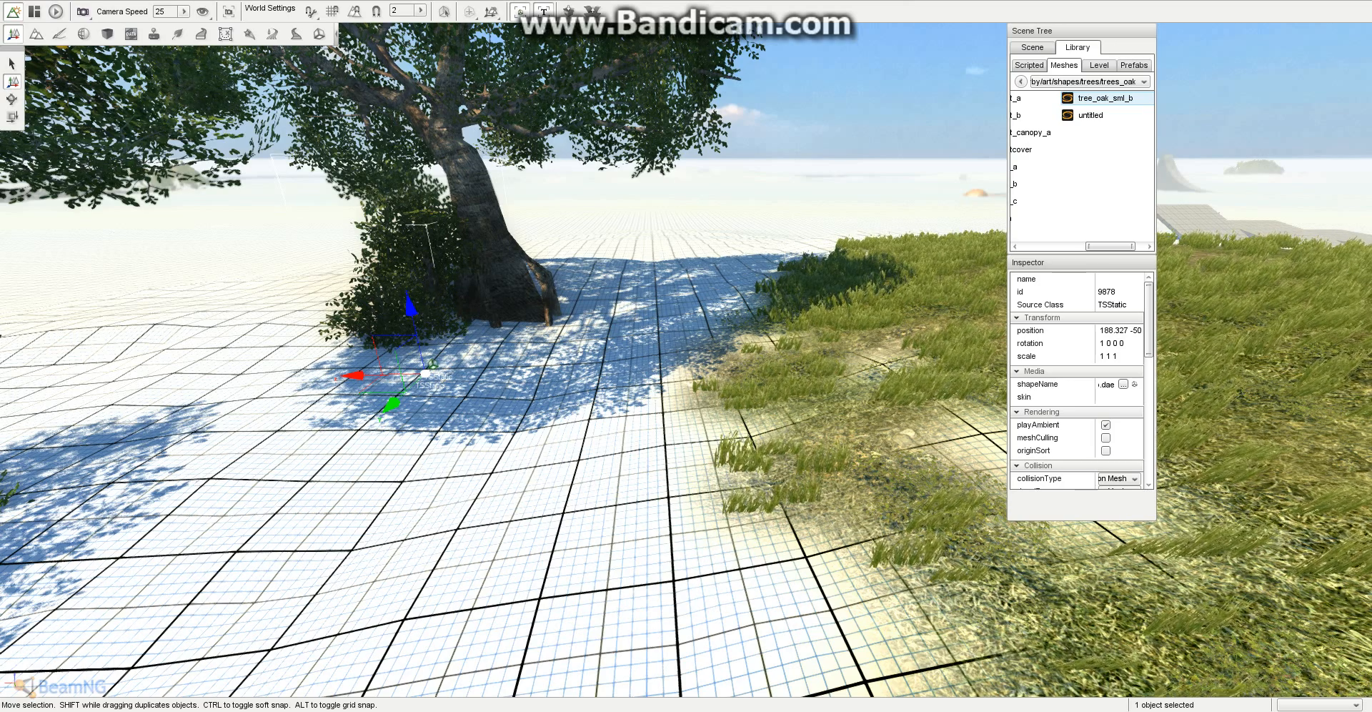
Step: Insert the tree_oak_dead_b mesh, move the fallen tree along X onto the grass bank at about X 178.593, and deselect it
scroll(1100, 132, up, 2)
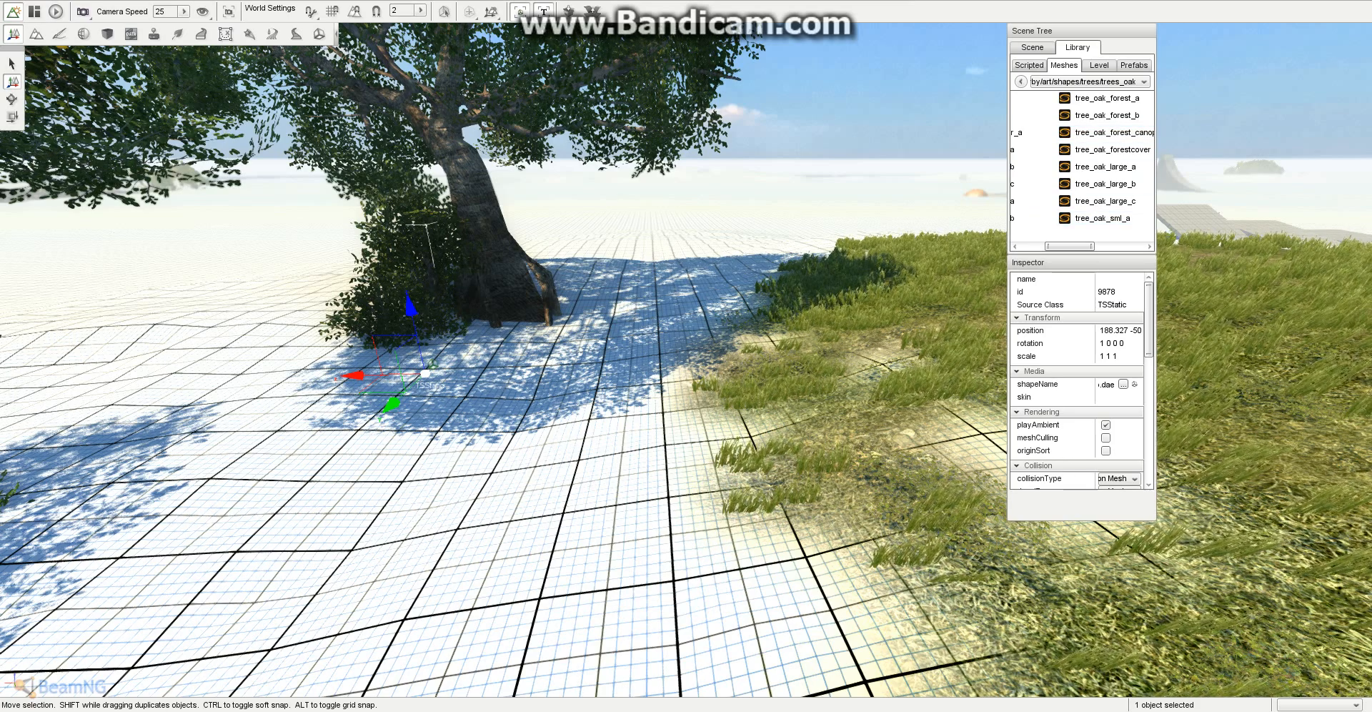
scroll(1082, 157, up, 2)
scroll(1081, 157, up, 2)
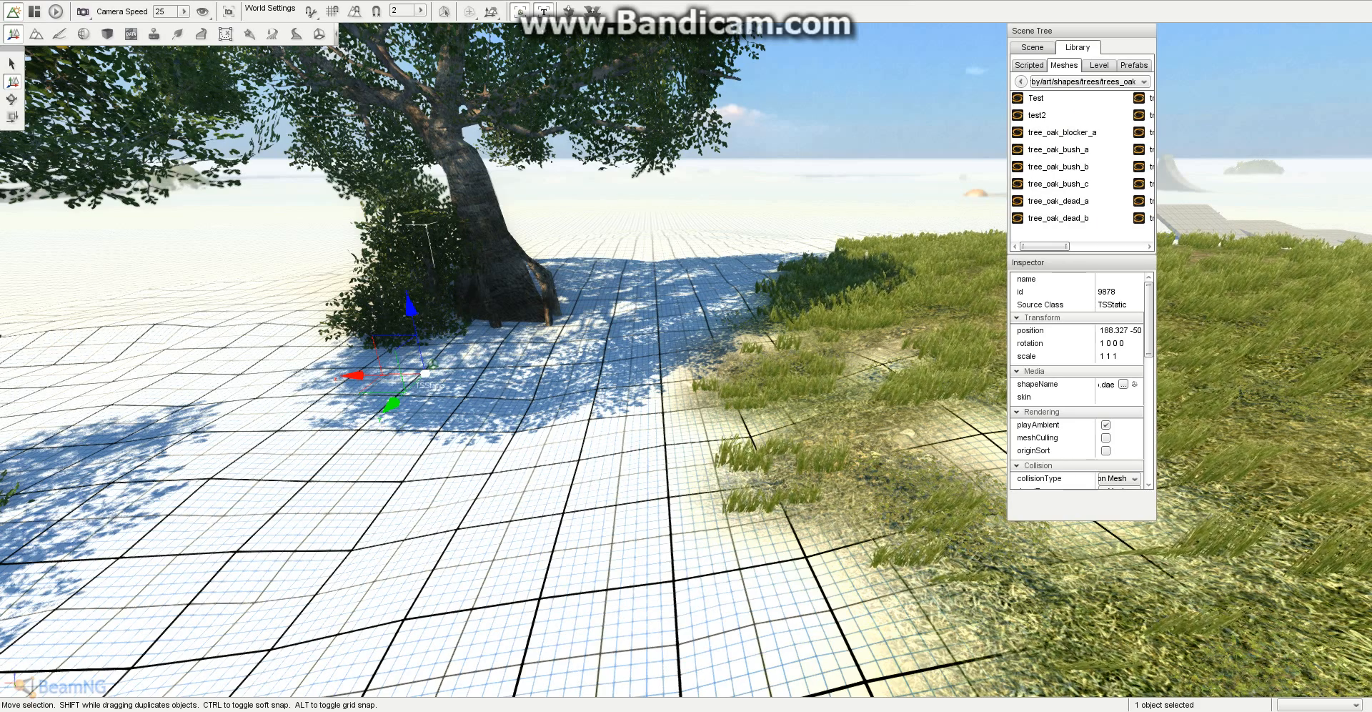
click(1058, 218)
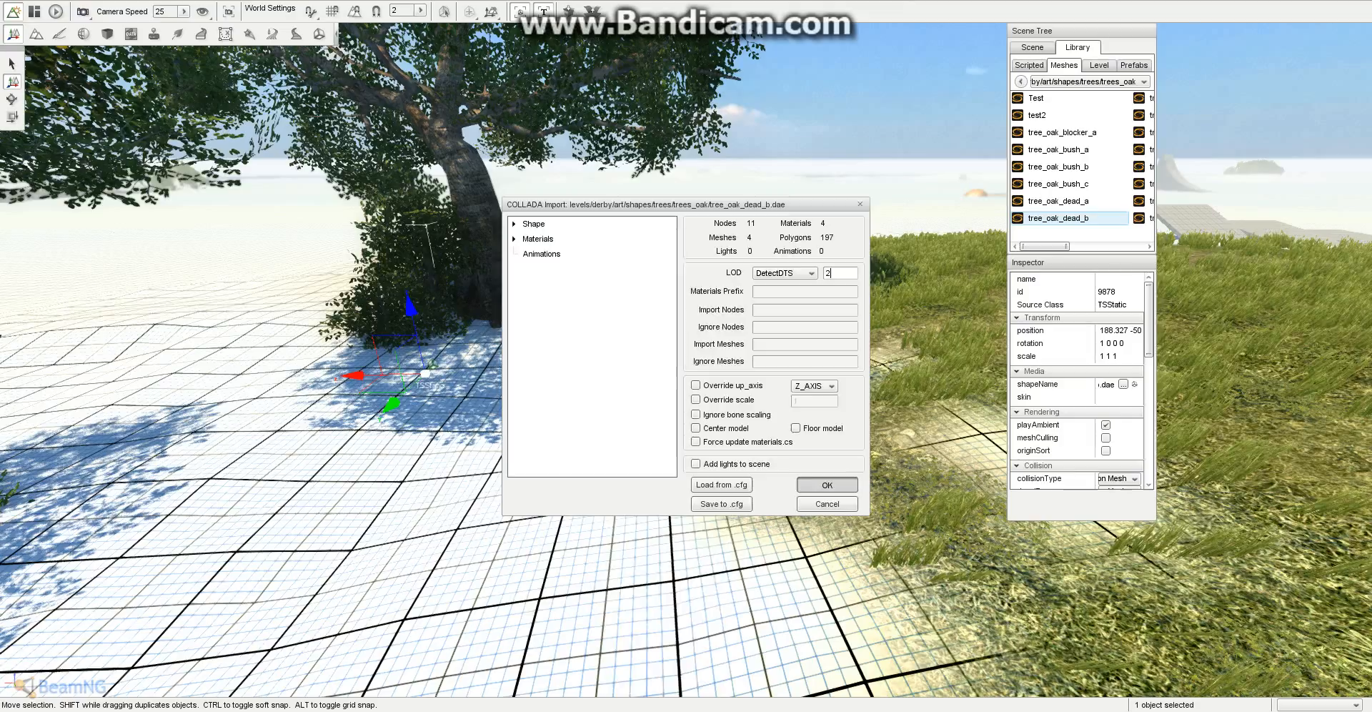
key(Return)
key(w)
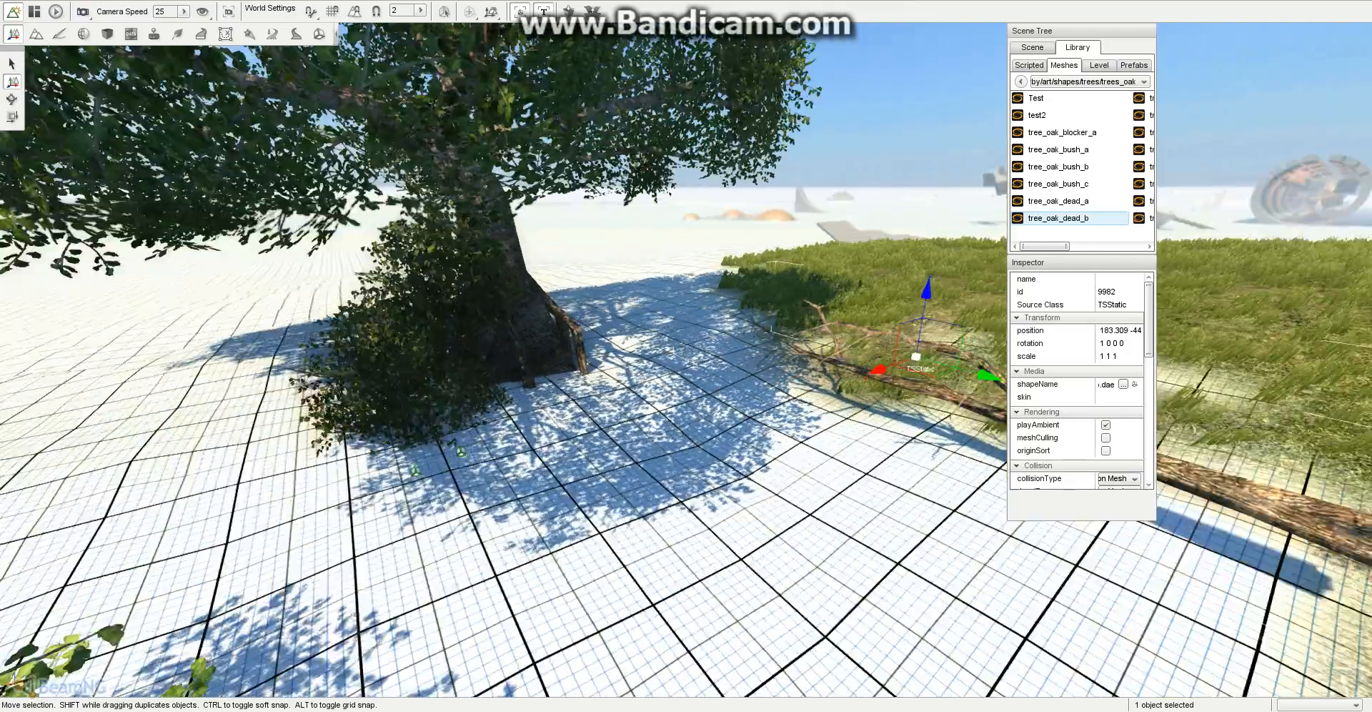
right_drag(686, 356, 929, 356)
drag(672, 334, 749, 282)
right_drag(749, 283, 818, 257)
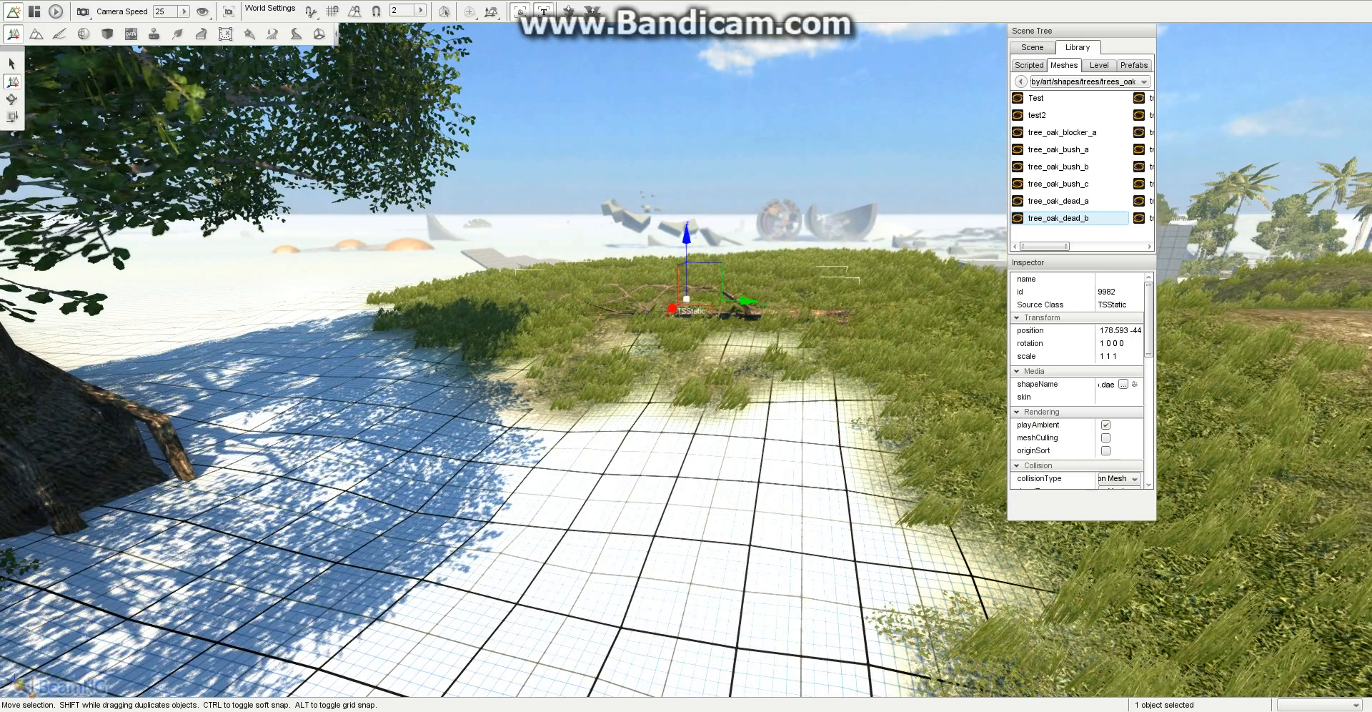
key(Escape)
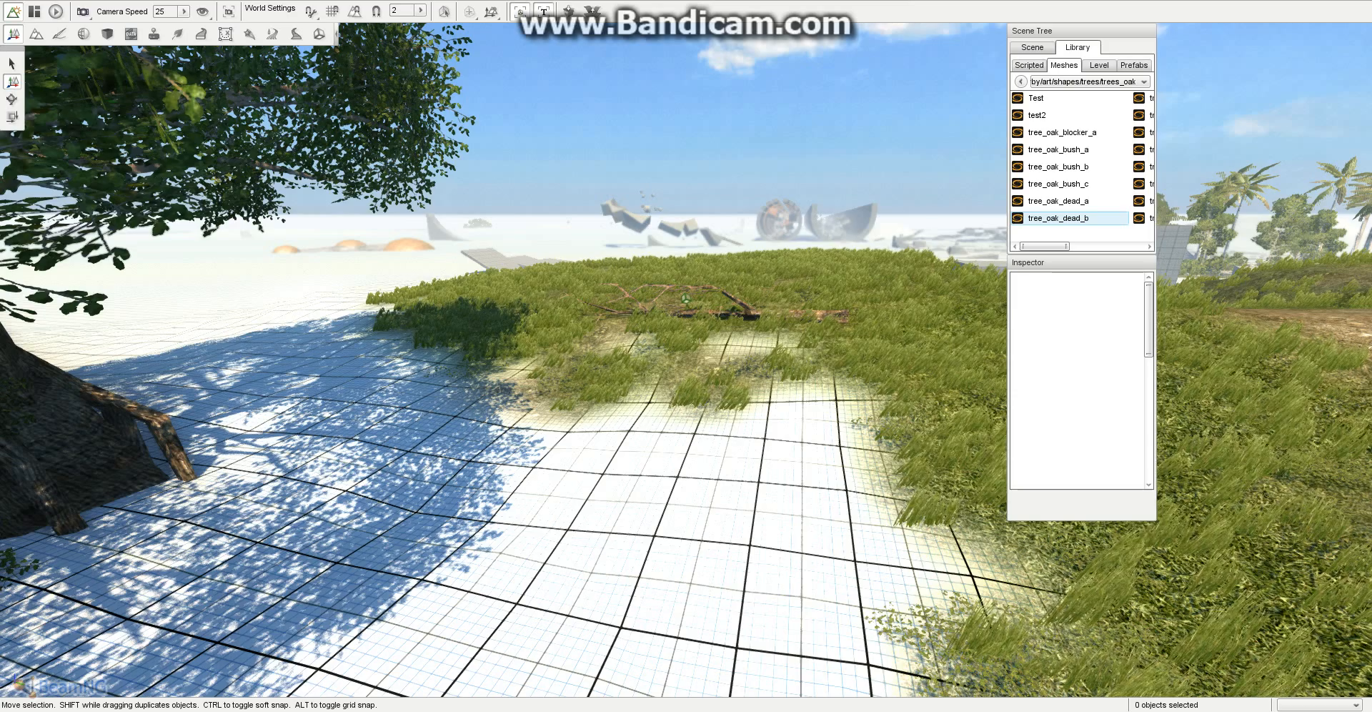
Step: Insert the tree_oak_bush_b mesh in front of the large oak
right_drag(686, 356, 466, 345)
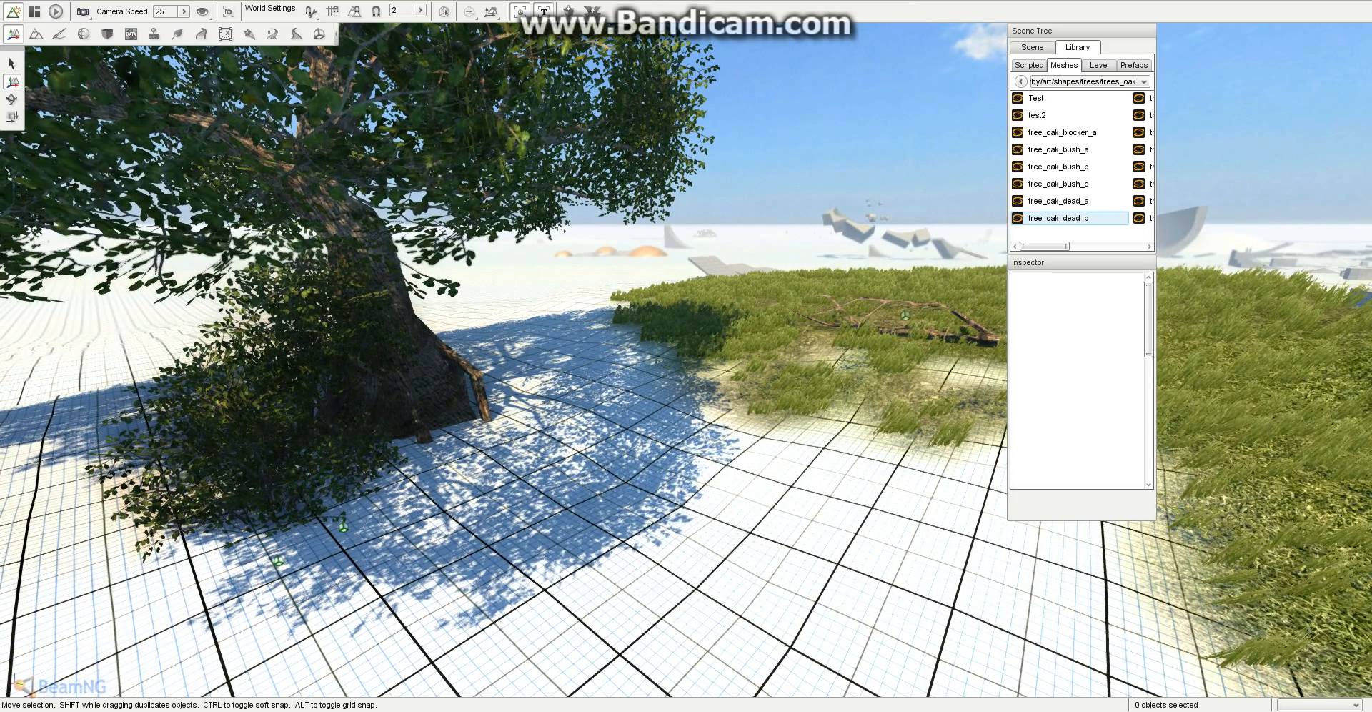
click(1058, 166)
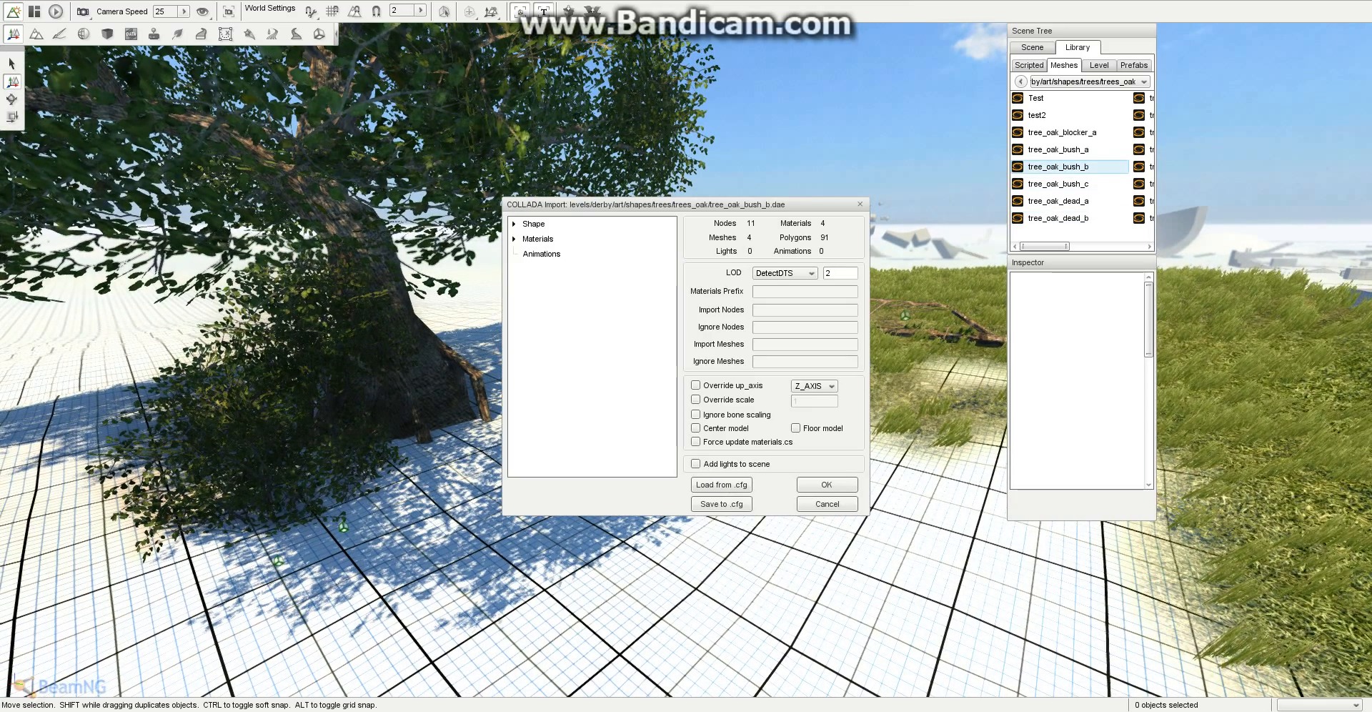
click(827, 484)
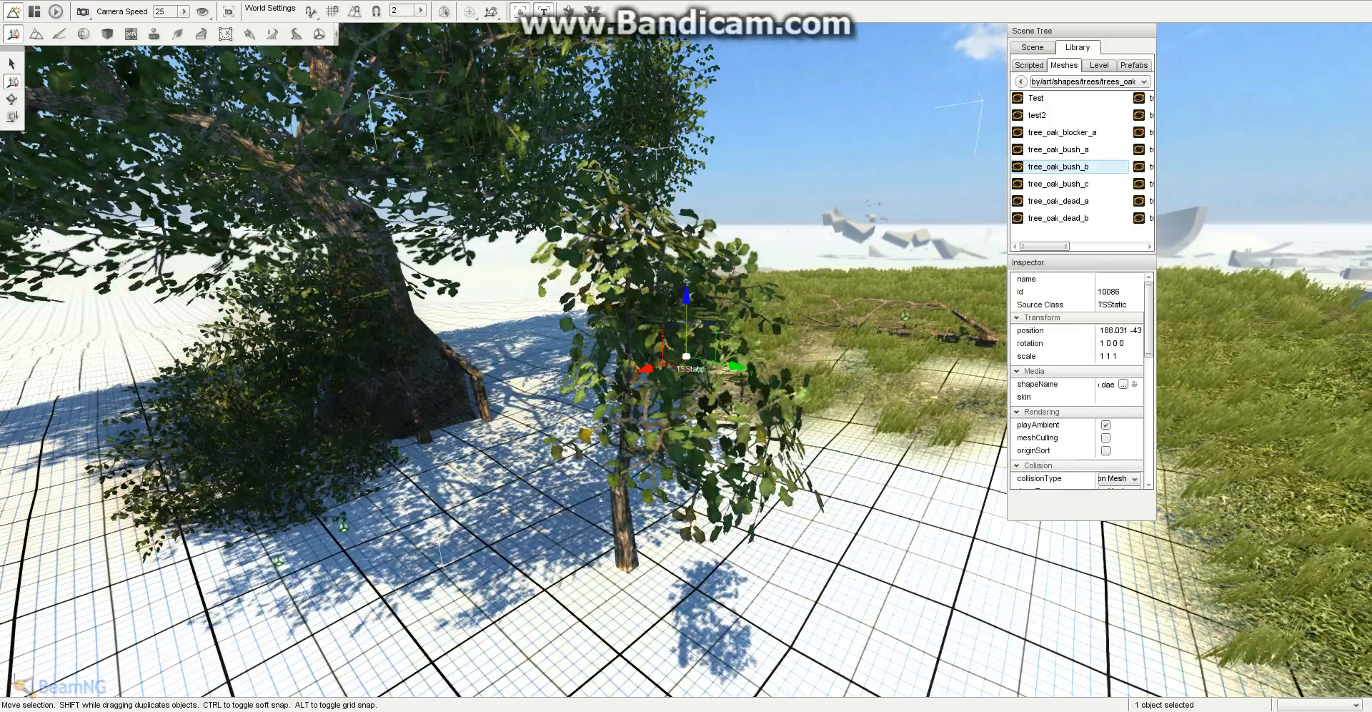
mouse_move(686, 356)
right_down()
mouse_move(500, 349)
mouse_move(704, 354)
right_up()
key(a)
Step: Lower the oak bush and move it against the large oak's trunk, at about X 186.569
drag(704, 301, 763, 318)
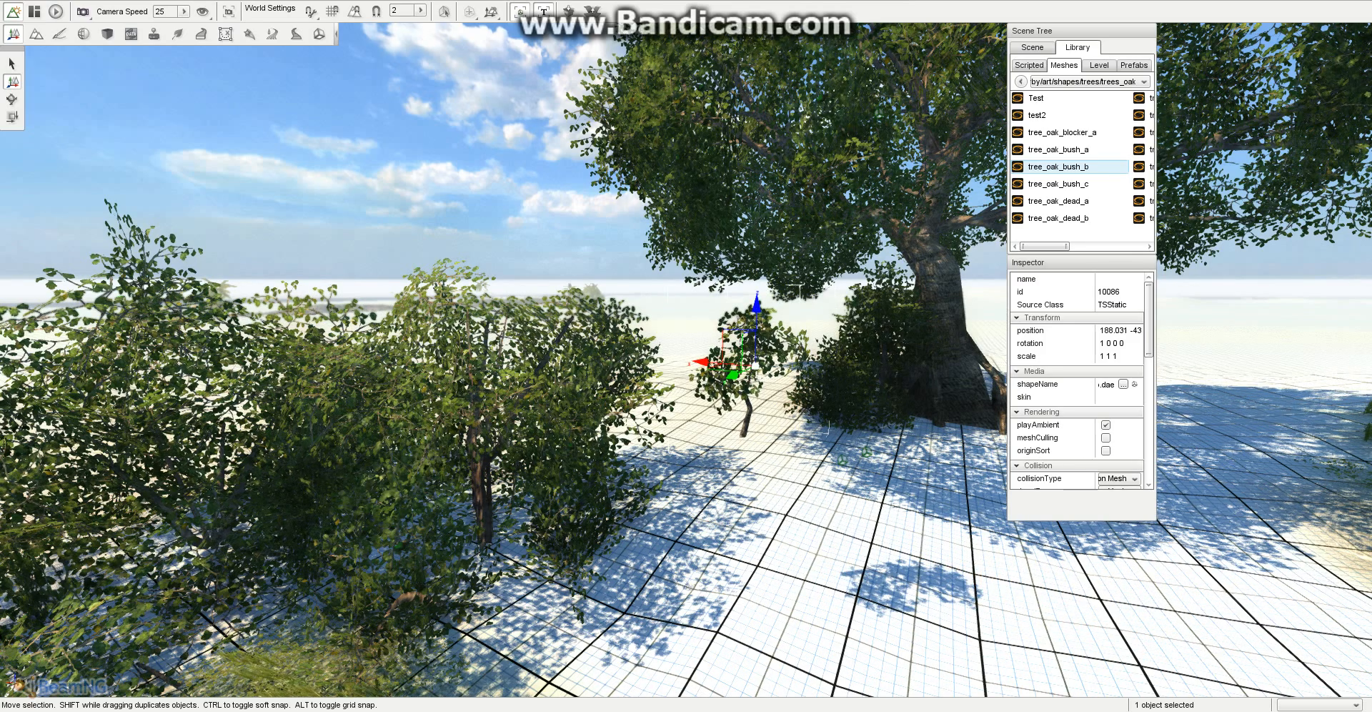
drag(757, 315, 748, 500)
drag(727, 572, 871, 401)
right_drag(871, 401, 1057, 397)
key(w)
key(d)
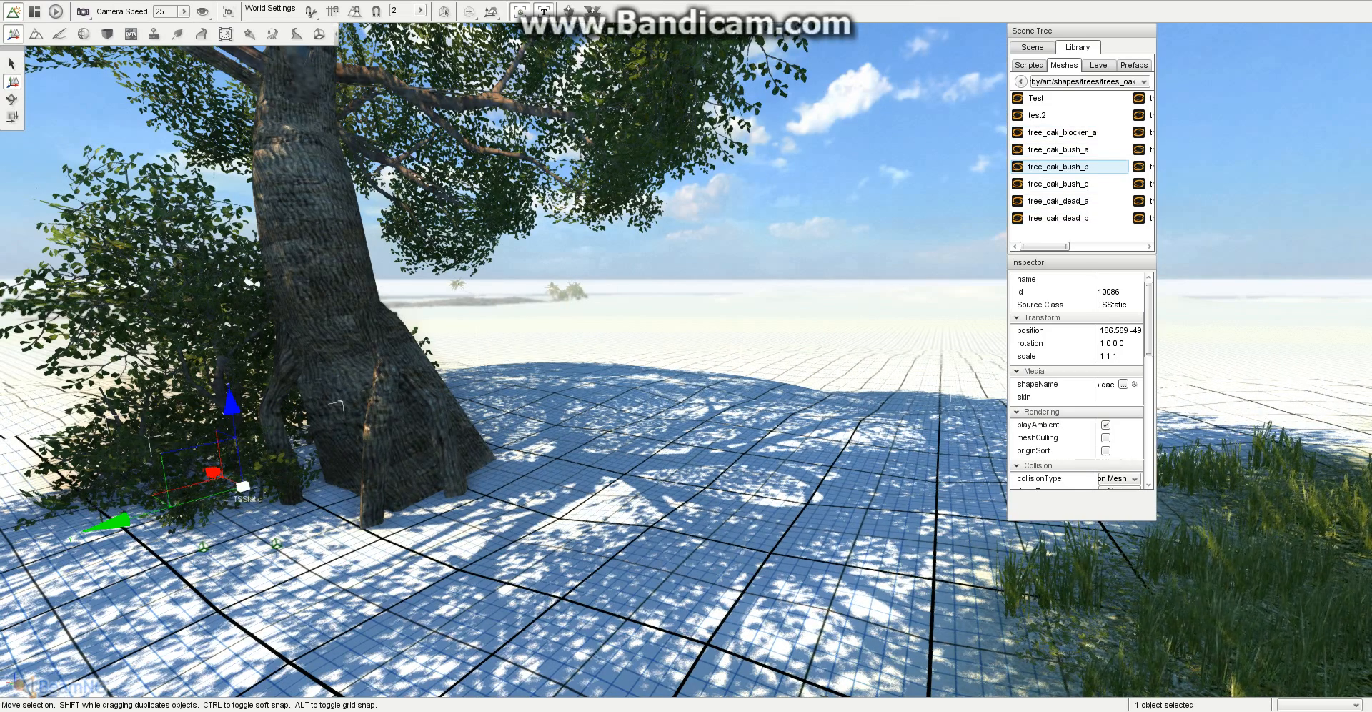
Step: Insert another tree_oak_forest_b mesh and move it along Y to the large oak's trunk, sunk into the ground
scroll(1081, 165, right, 3)
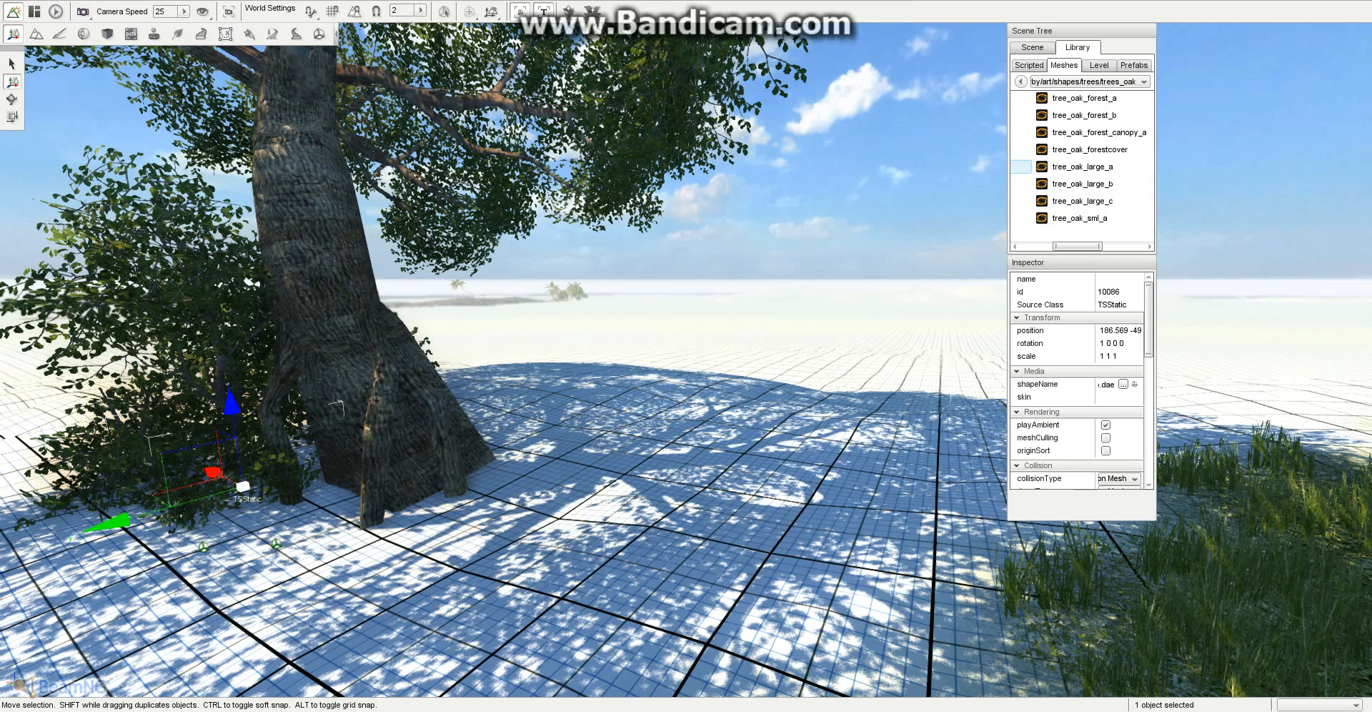
click(1083, 115)
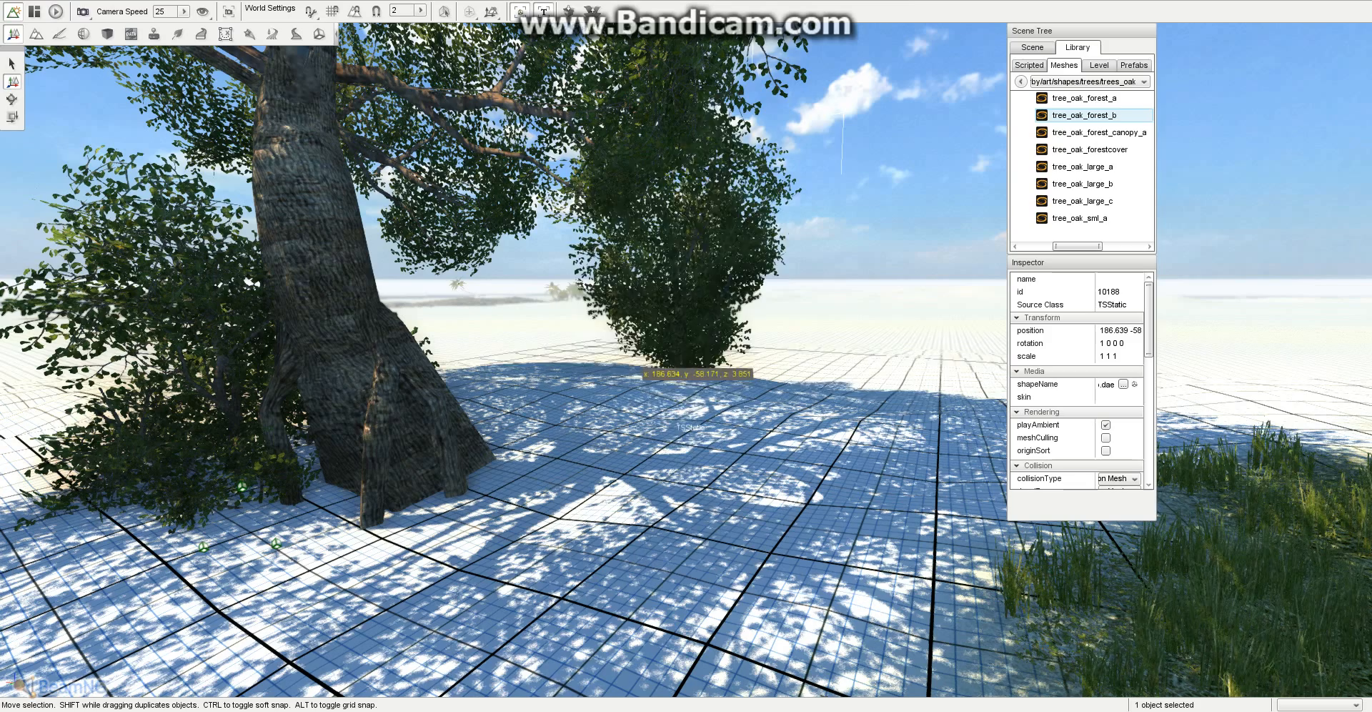
drag(664, 493, 438, 668)
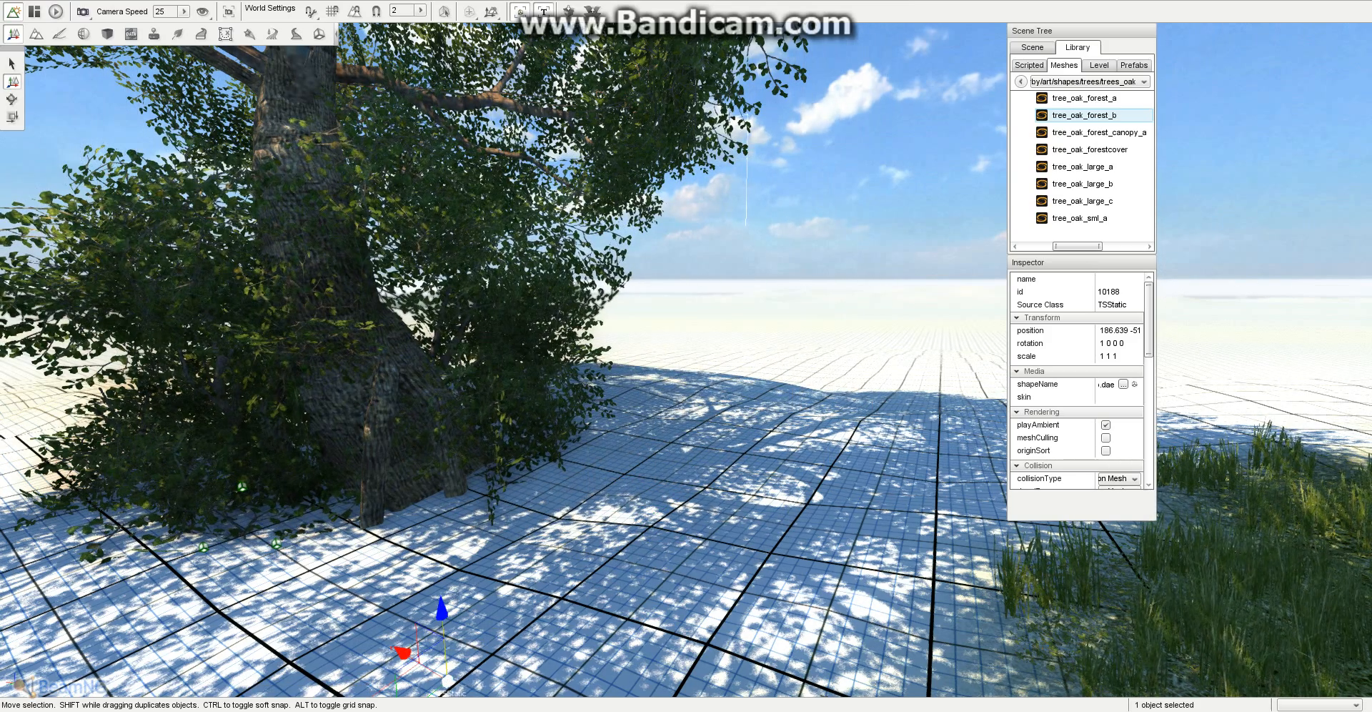
Step: Lower the forest oak at the large oak's trunk further into the ground to shrink the undergrowth around it
key(s)
key(s)
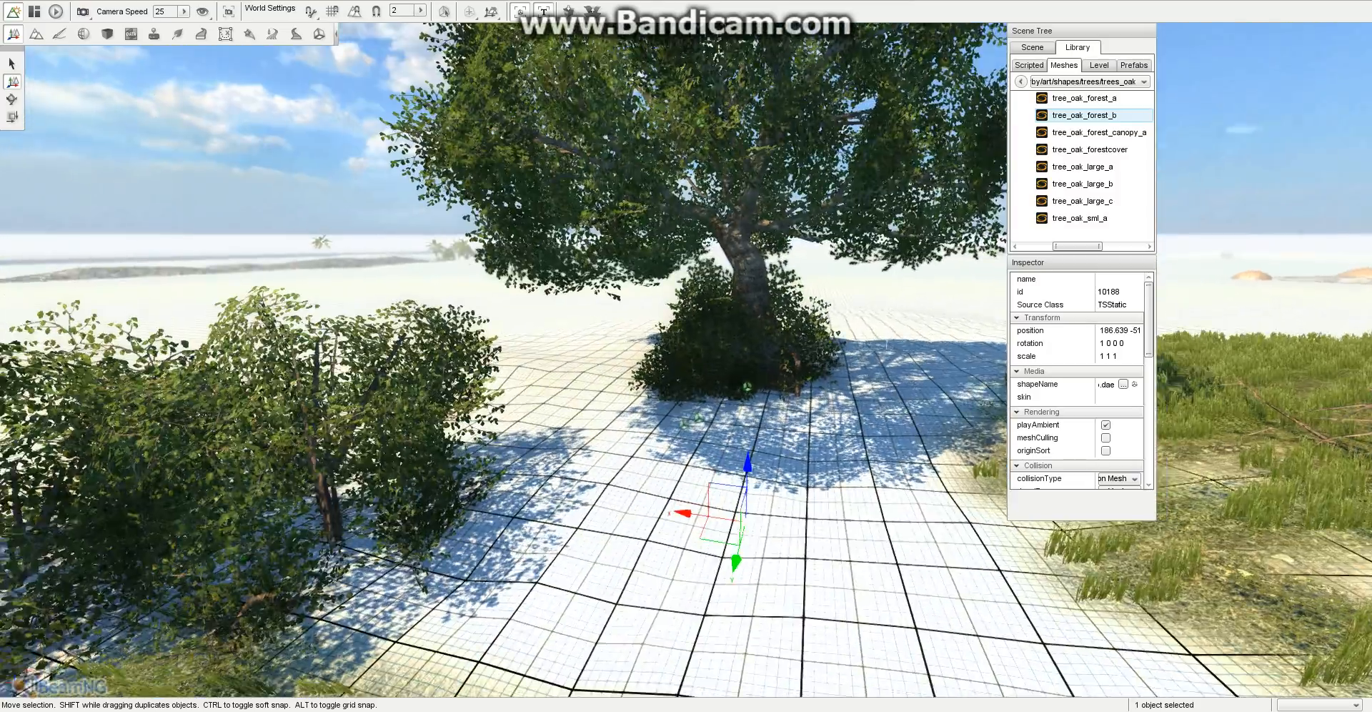
key(s)
click(647, 464)
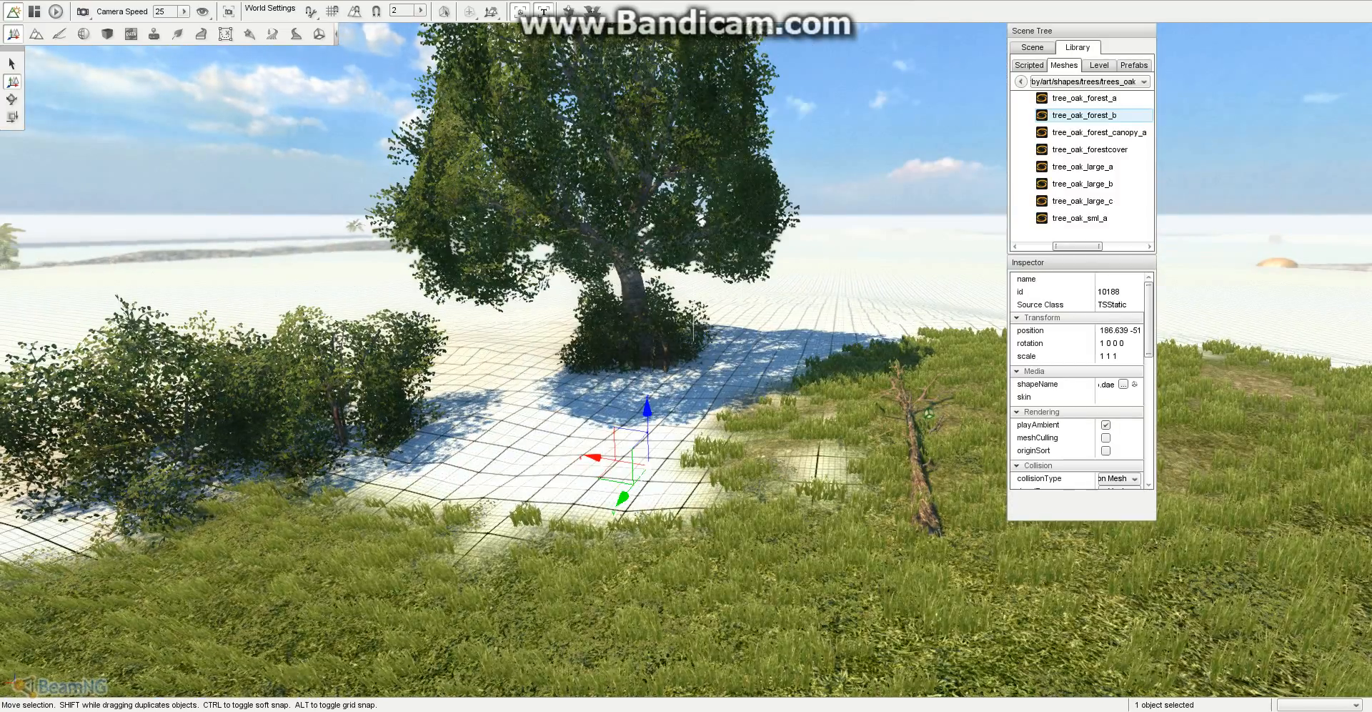
drag(642, 467, 643, 477)
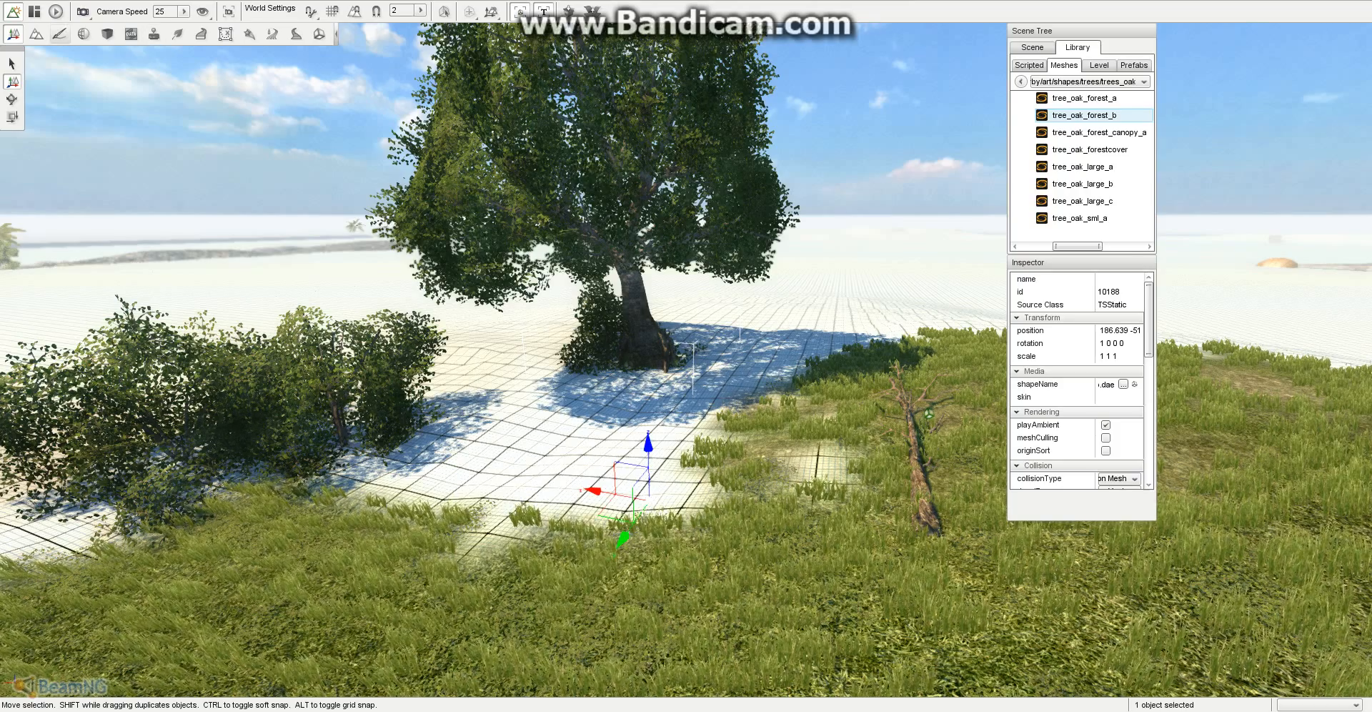
Step: Paint RockyDirt on the terrain around the large oak's trunk and Grass over the bare grid in front of it
key(F3)
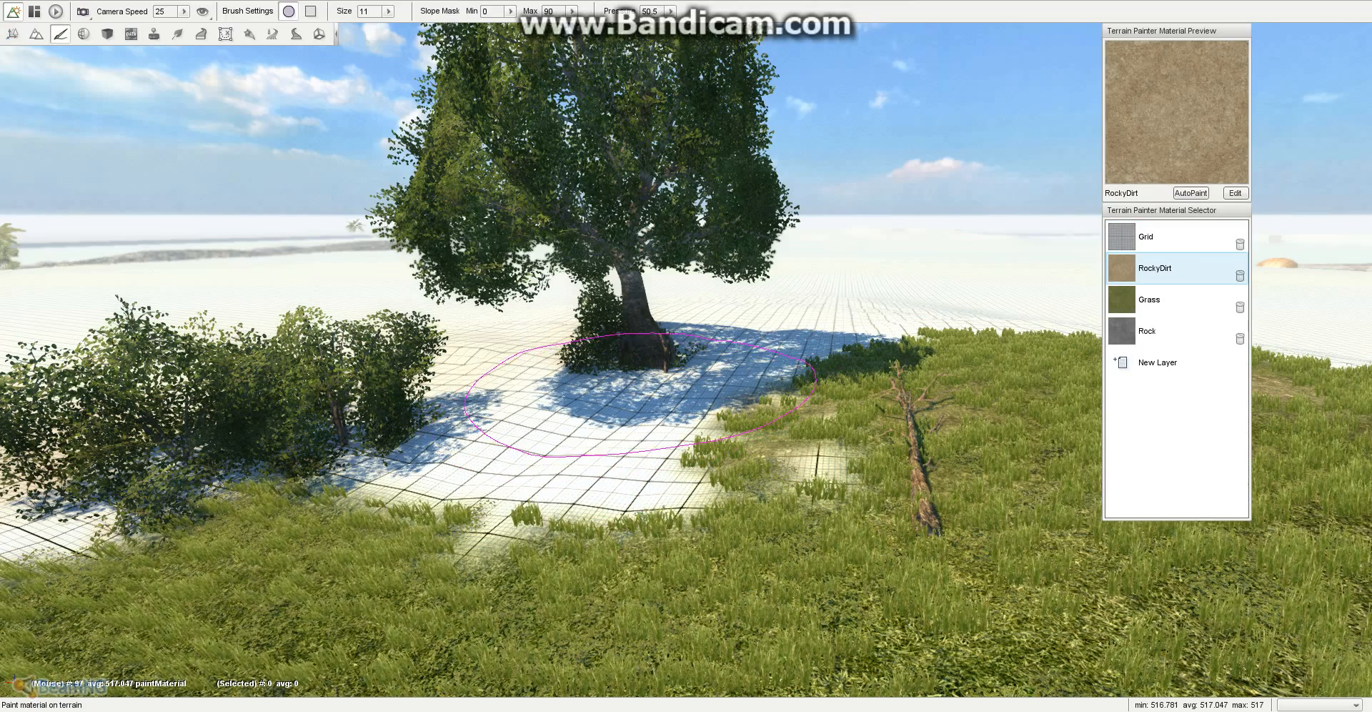
drag(640, 394, 651, 374)
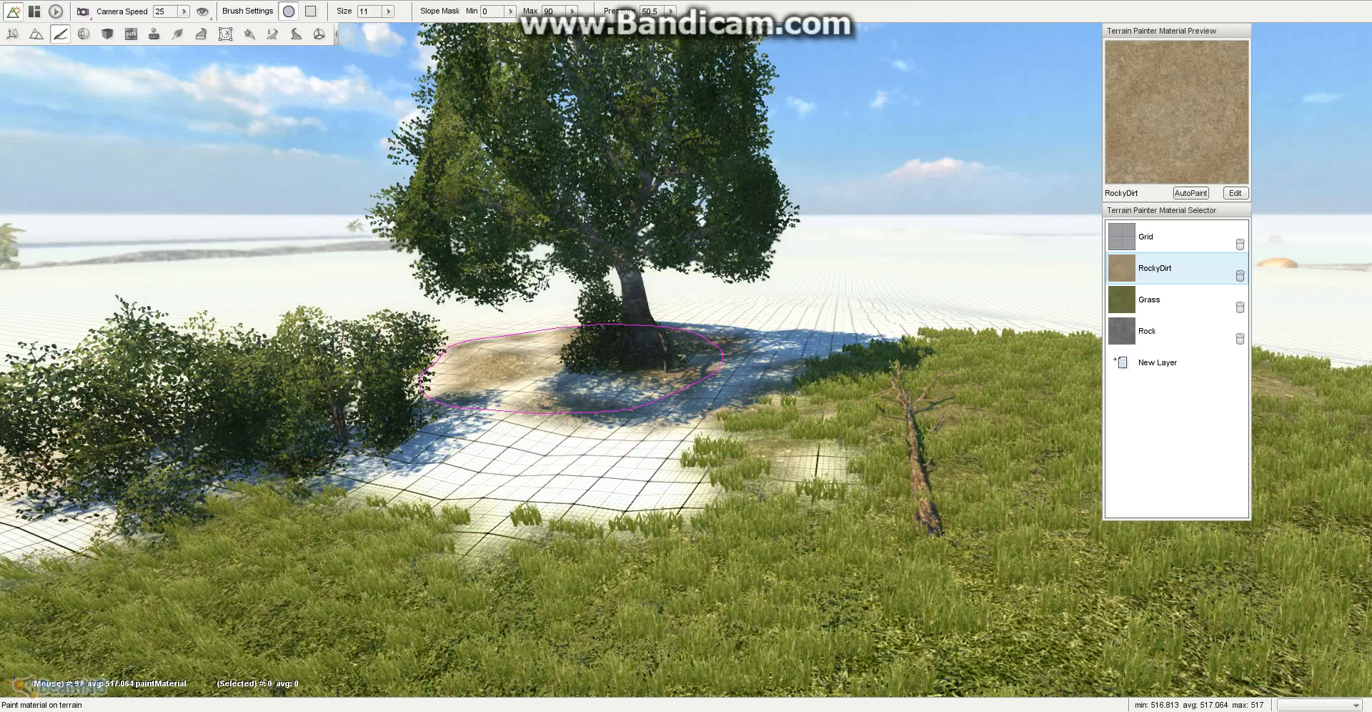
click(1149, 300)
mouse_move(1101, 446)
mouse_down()
mouse_move(500, 421)
mouse_move(471, 400)
mouse_move(643, 357)
mouse_move(837, 443)
mouse_move(632, 445)
mouse_move(814, 429)
mouse_up()
Step: Paint Grass over the bare grid slope on the far side of the large oak to extend the mound's cover
mouse_move(814, 429)
right_down()
mouse_move(781, 392)
mouse_move(707, 218)
mouse_move(754, 303)
mouse_move(505, 672)
right_up()
key(s)
key(a)
mouse_move(505, 672)
mouse_down()
mouse_move(536, 430)
mouse_move(459, 536)
mouse_move(584, 600)
mouse_up()
mouse_move(832, 543)
right_down()
mouse_move(876, 672)
mouse_move(797, 429)
right_up()
key(w)
click(493, 465)
key(s)
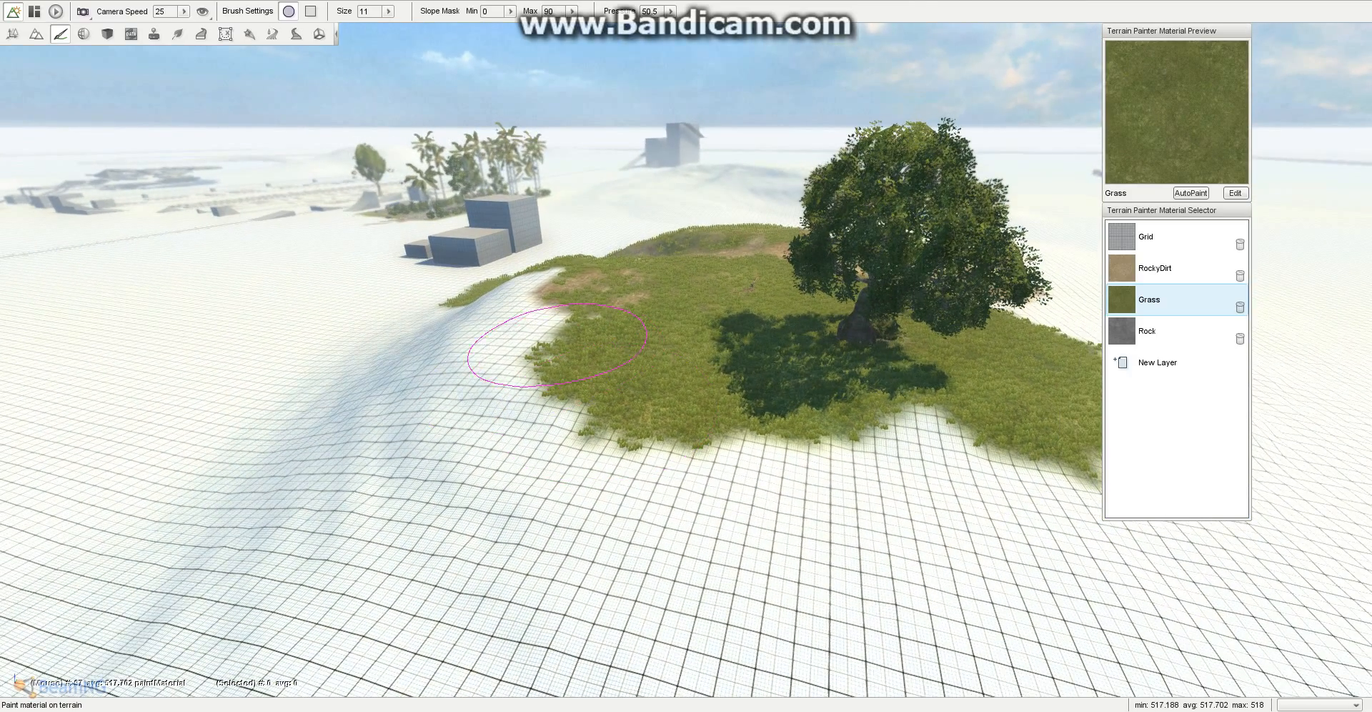
drag(557, 345, 658, 422)
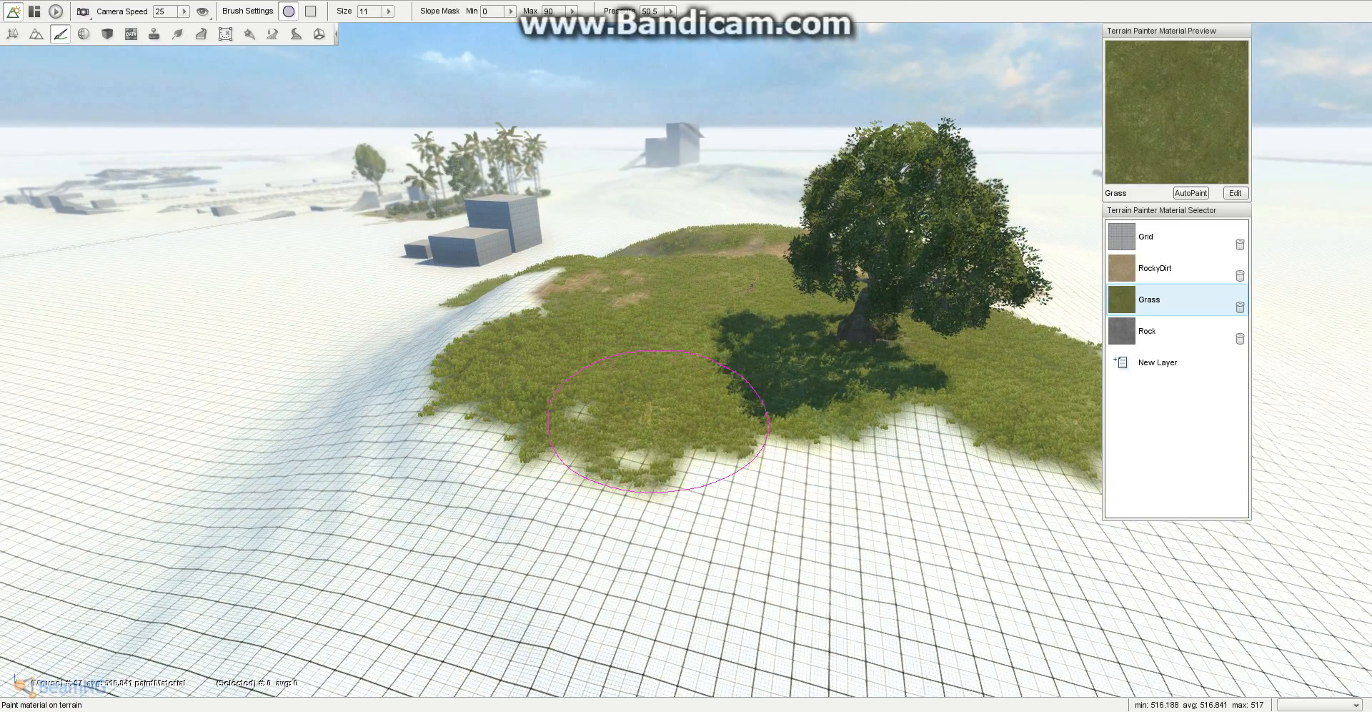
Step: Paint scattered RockyDirt patches across the new grass behind the large oak and along its outer edge
click(1154, 268)
mouse_move(643, 361)
mouse_down()
mouse_move(609, 325)
mouse_move(821, 330)
mouse_up()
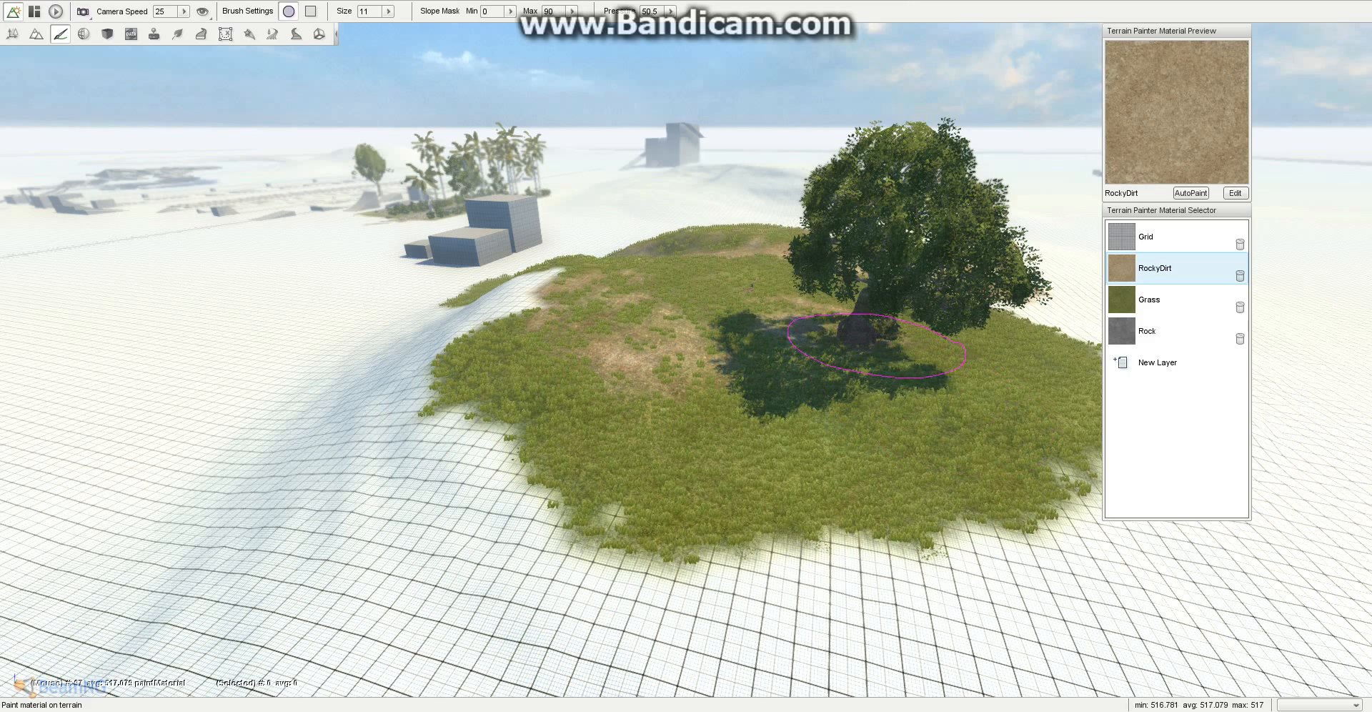
click(674, 552)
click(1018, 504)
key(d)
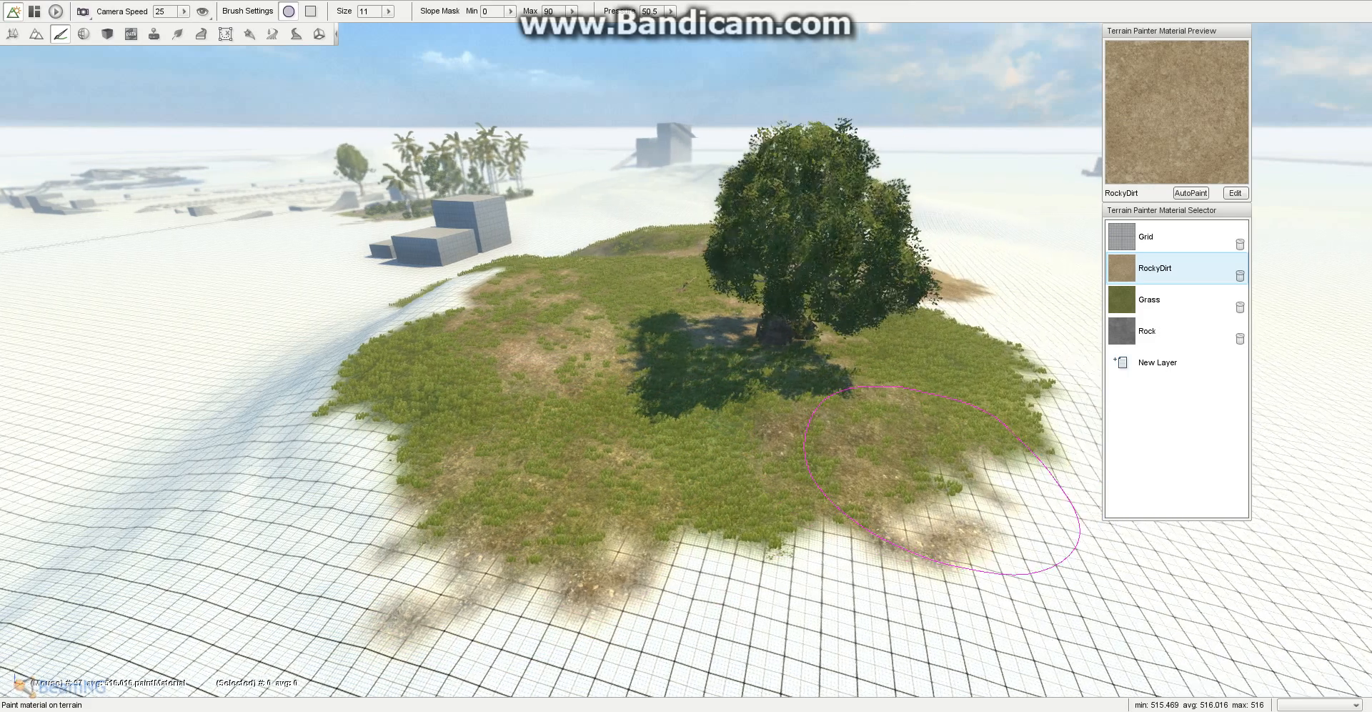
click(902, 366)
key(d)
right_drag(902, 365, 863, 362)
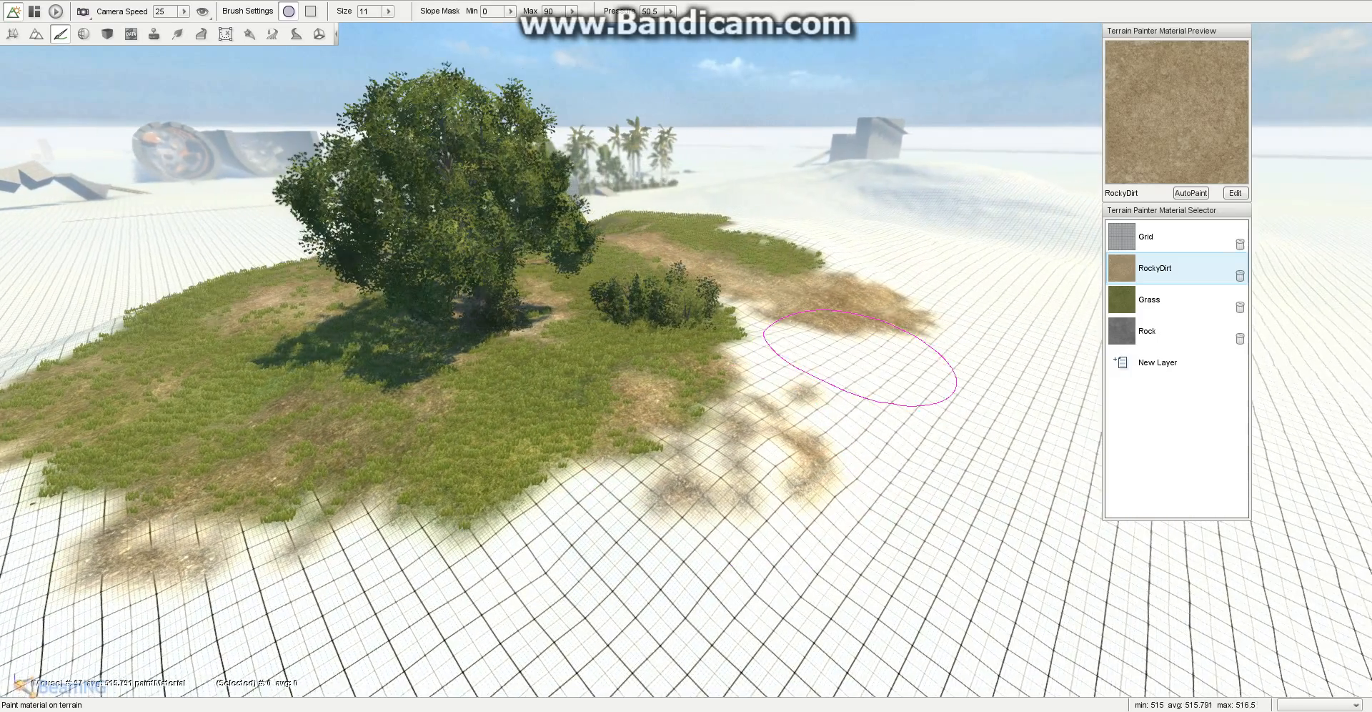
Step: Paint Grass over the bare grid beside the bushes, reaching toward the end of the dirt path
key(w)
click(1150, 299)
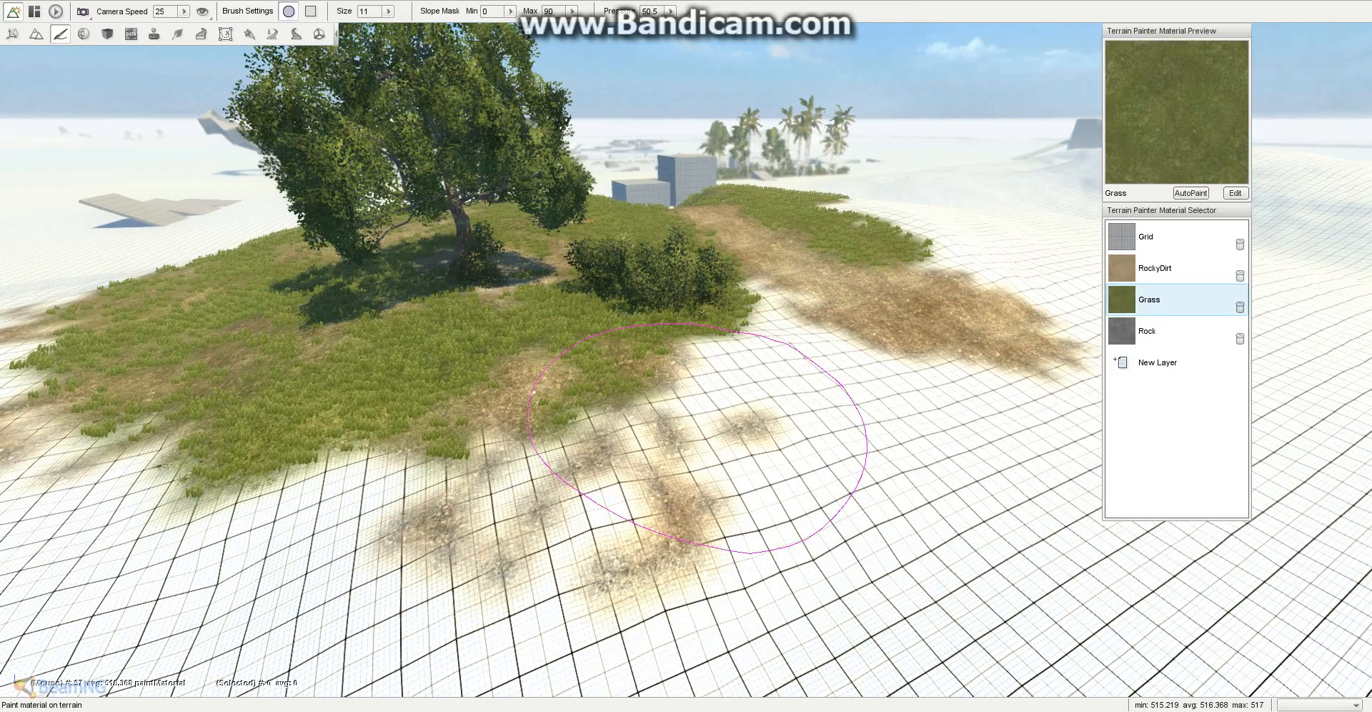
drag(752, 373, 779, 410)
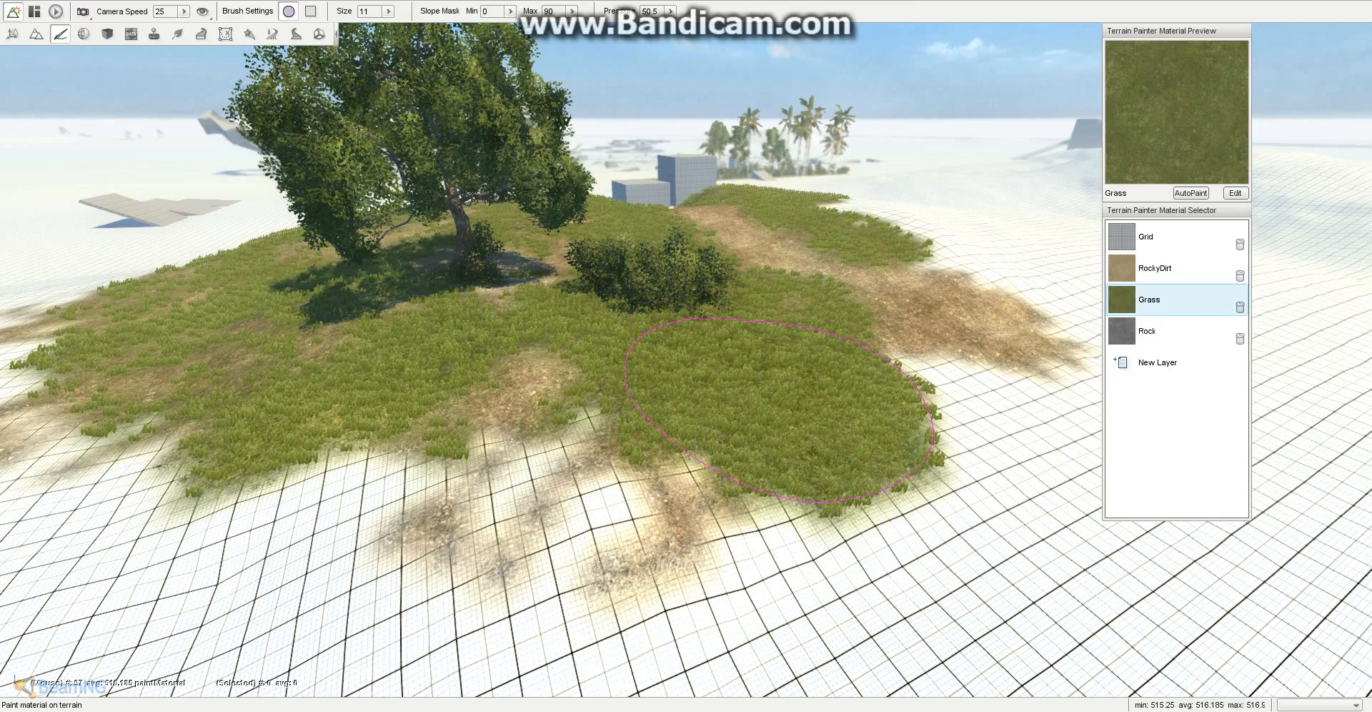
key(s)
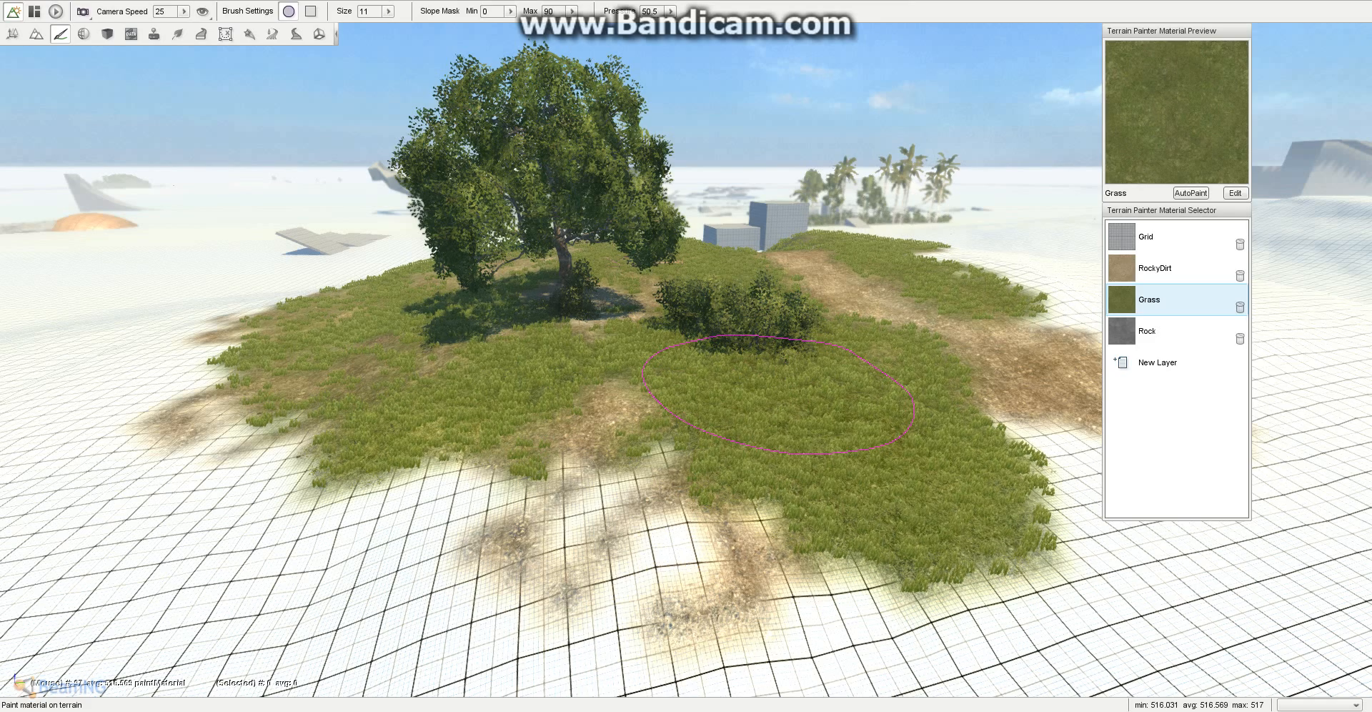
Step: Cover the leftover bare grid patch at the foot of the large oak with RockyDirt
key(w)
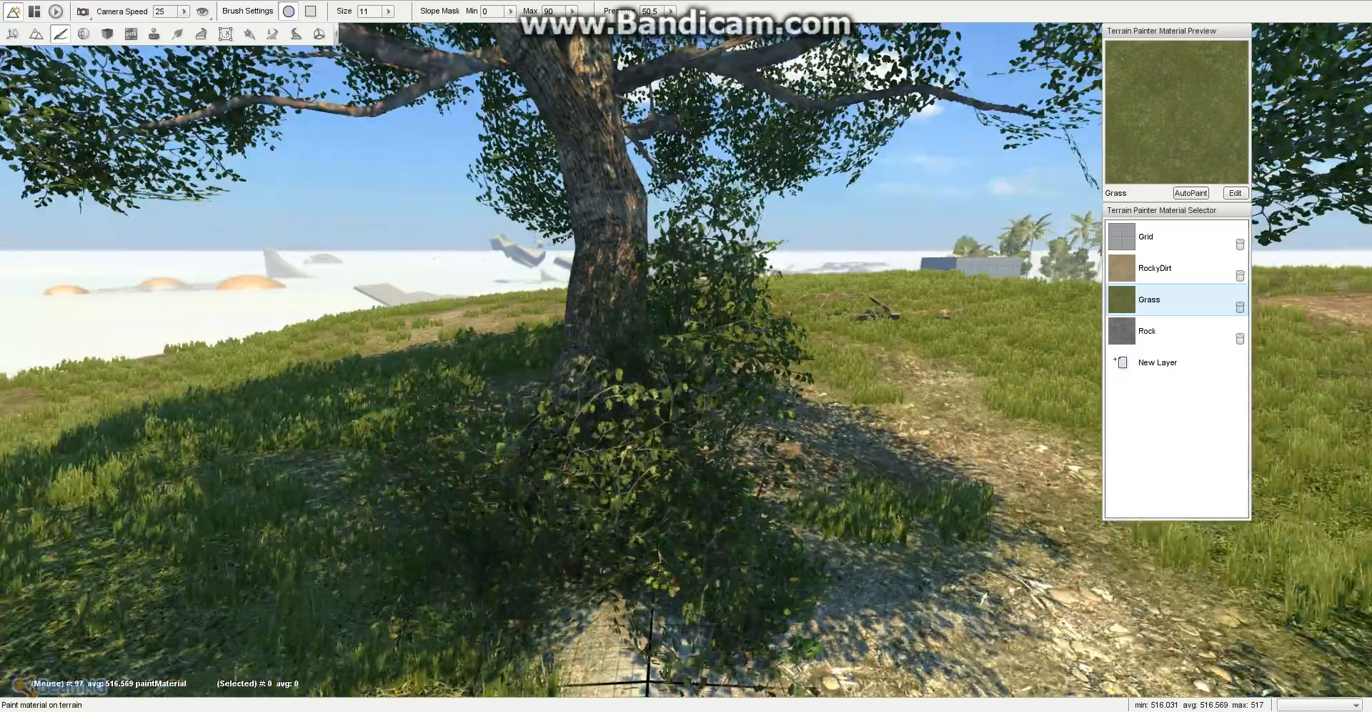
right_drag(686, 356, 829, 475)
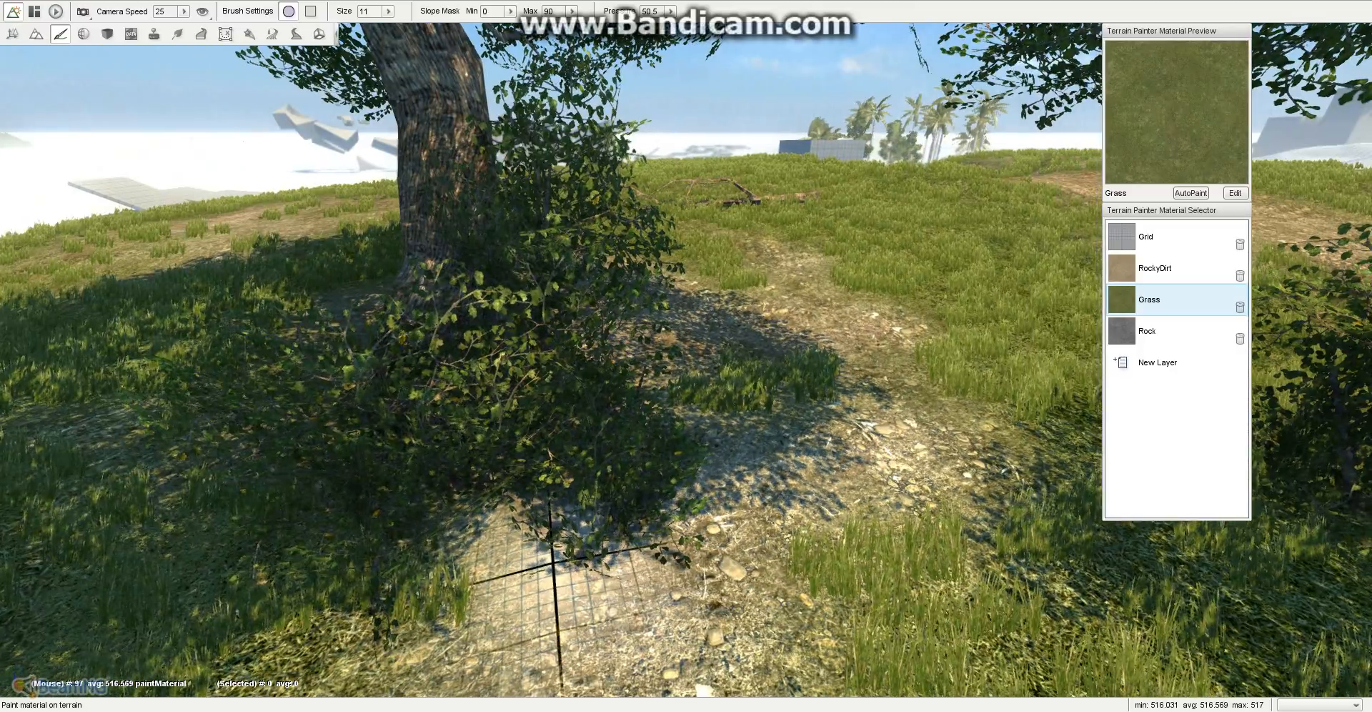
click(1176, 268)
click(501, 385)
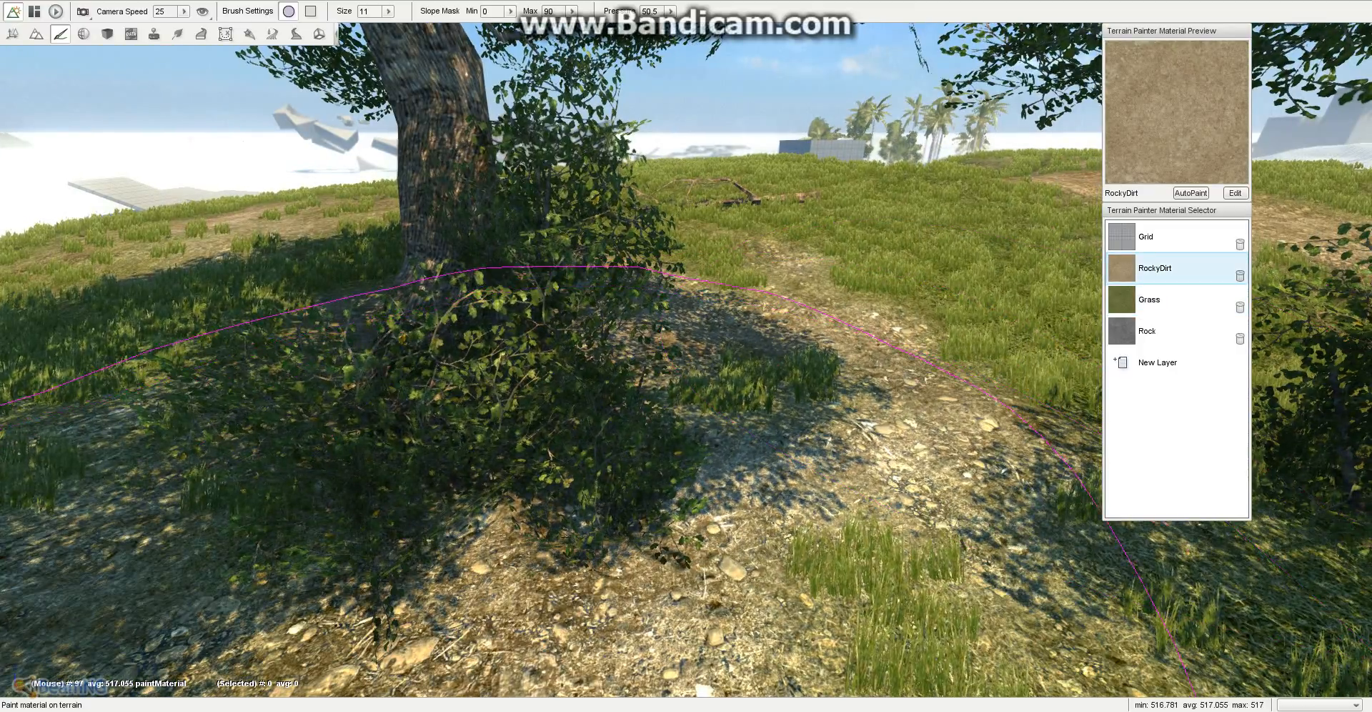
Step: Examine the painted mound from several sides, including the oak, the bushes and the dirt path
key(s)
right_drag(668, 383, 633, 412)
key(s)
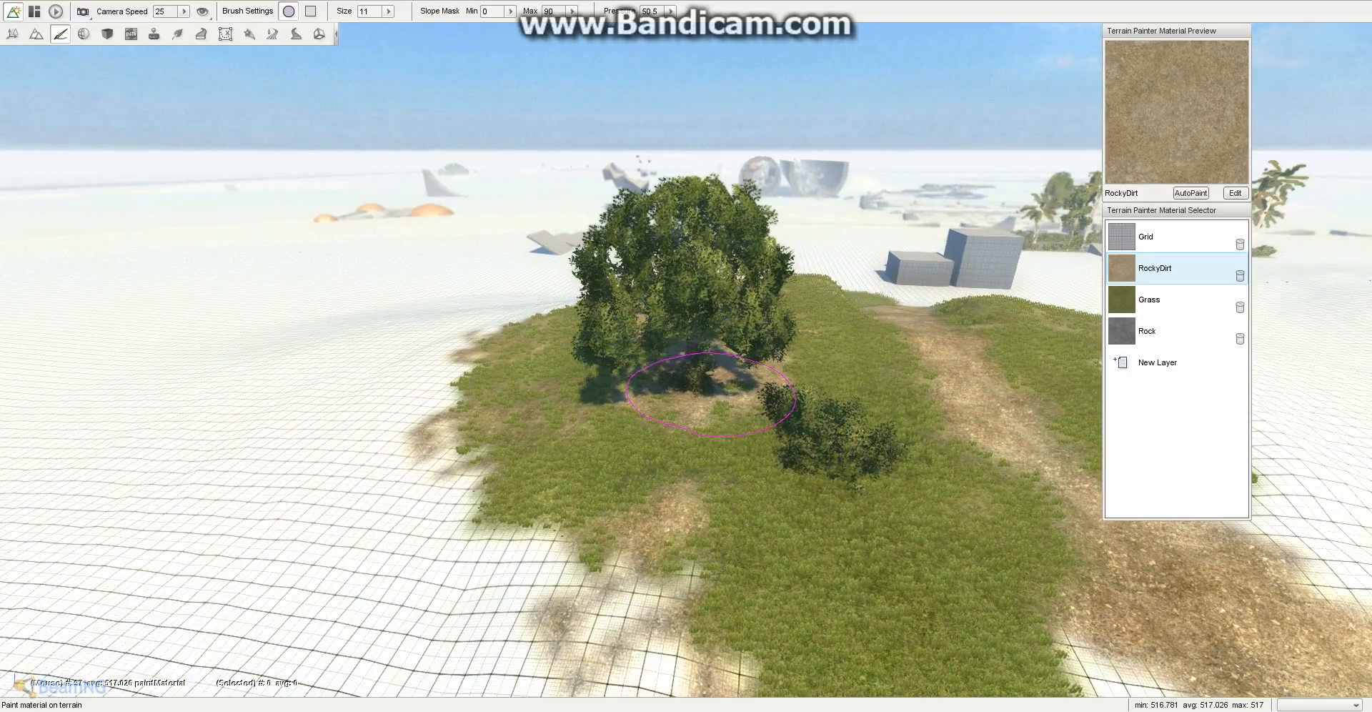
right_drag(682, 489, 539, 500)
key(d)
key(d)
right_drag(489, 395, 318, 395)
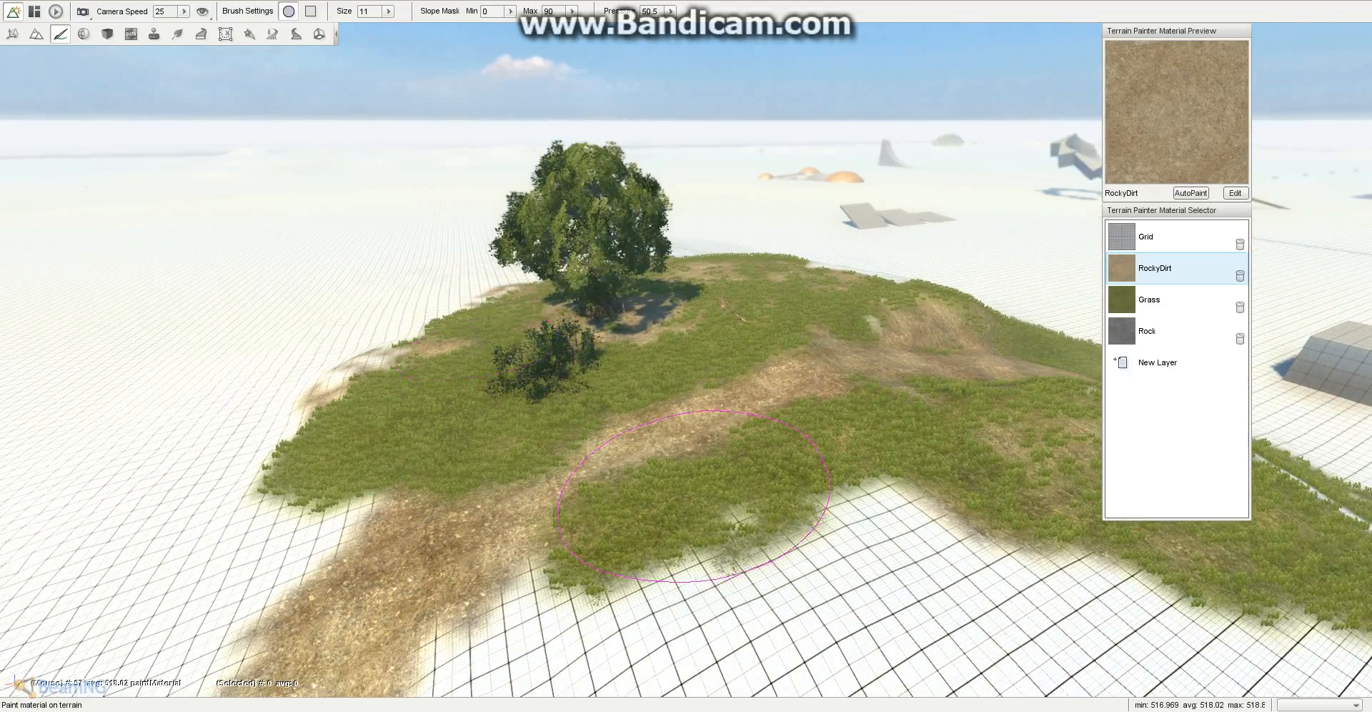
mouse_move(871, 536)
right_down()
mouse_move(872, 601)
mouse_move(1057, 625)
right_up()
key(w)
key(s)
right_drag(557, 410, 493, 382)
key(w)
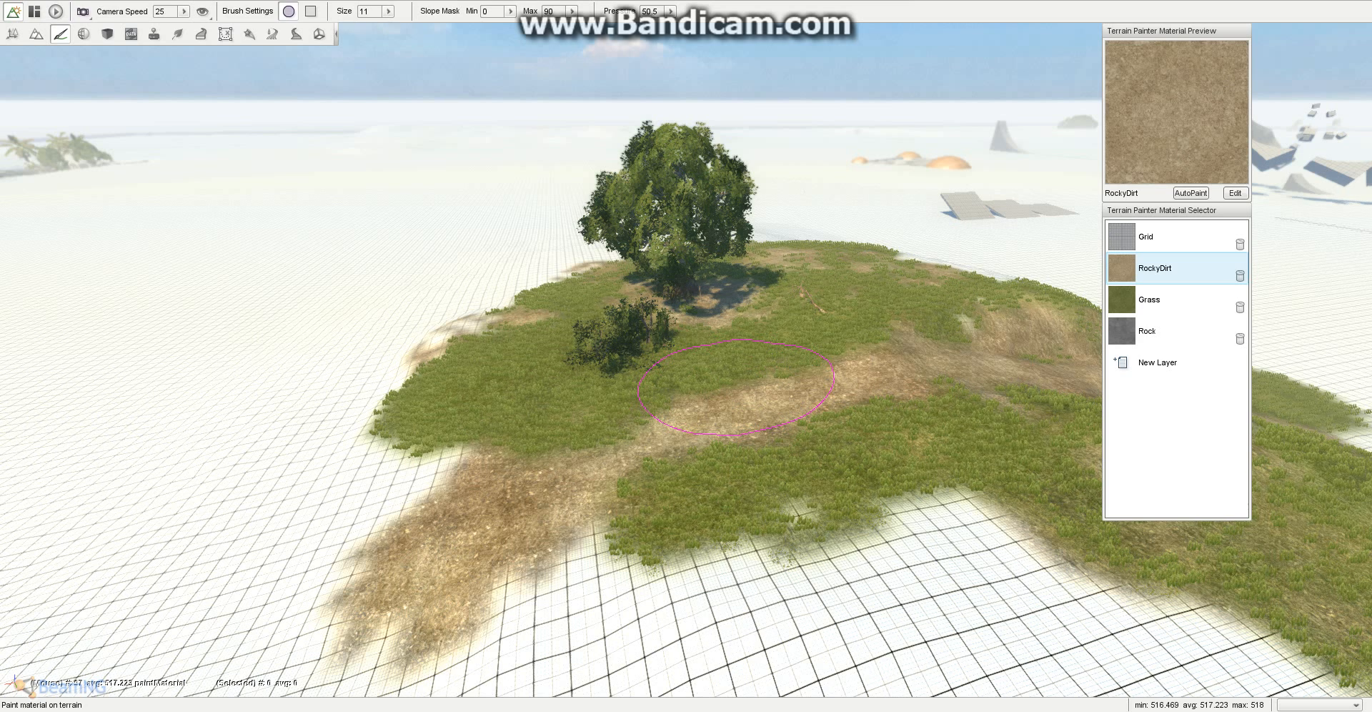